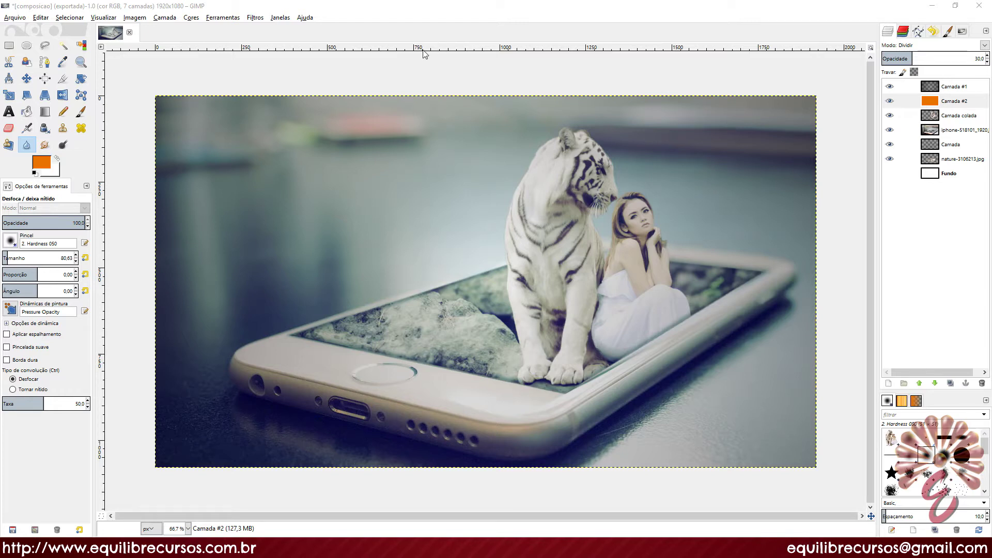
Examine the finished composition up close around the tiger's whiskers, the woman and the phone.
drag(602, 222, 539, 251)
scroll(539, 245, up, 5)
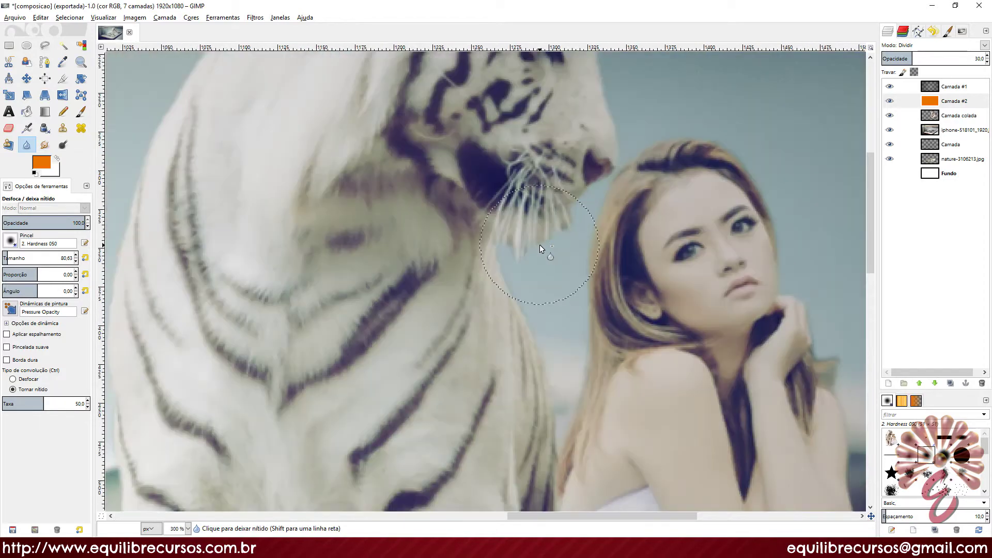
scroll(601, 203, down, 1)
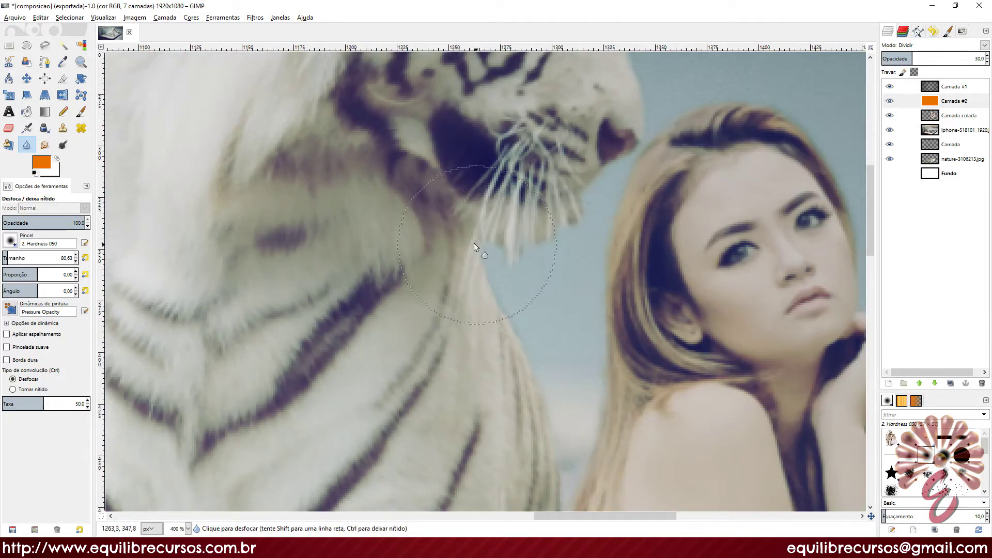
scroll(537, 262, down, 1)
scroll(596, 277, up, 2)
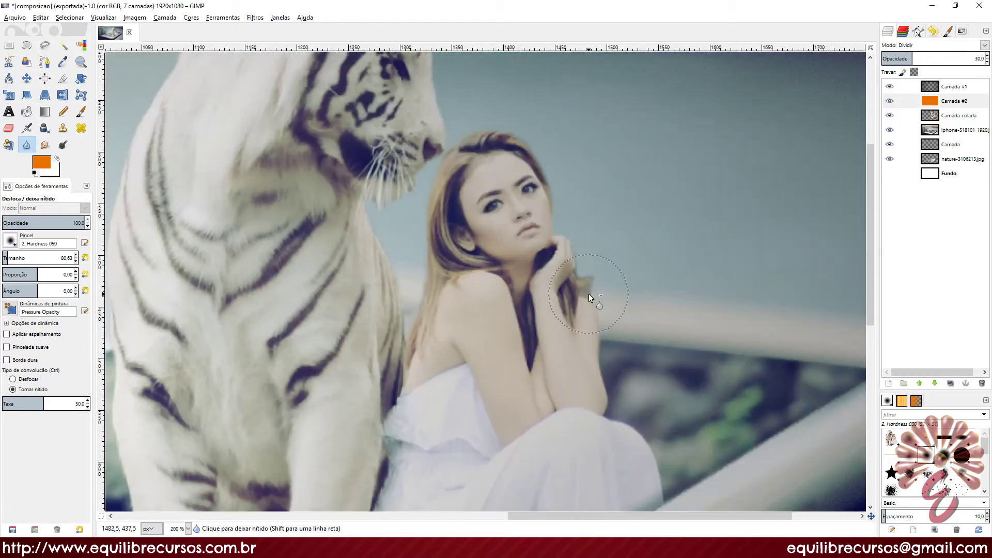
scroll(563, 284, down, 1)
scroll(509, 270, down, 4)
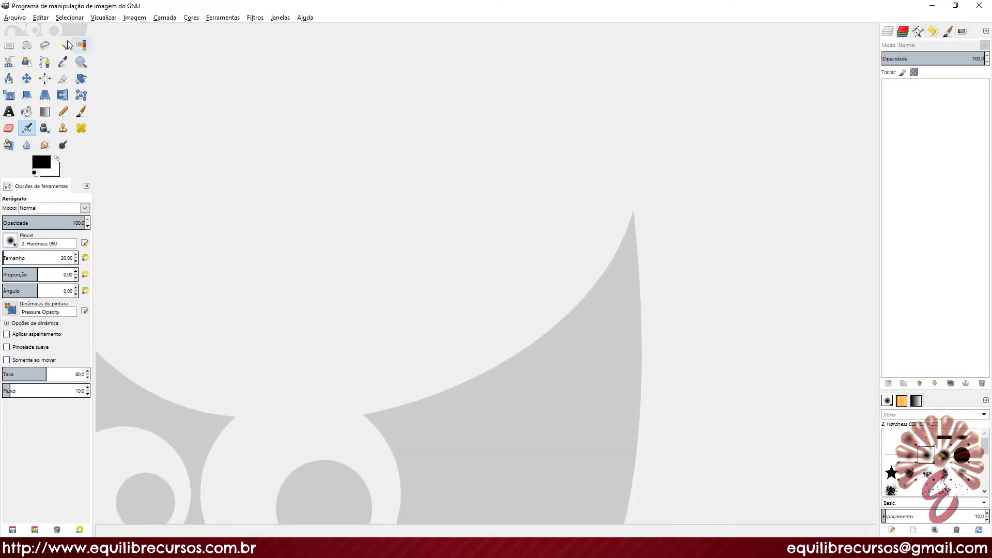
Create a new blank image 1920 px wide and 1080 px high.
click(15, 18)
click(23, 30)
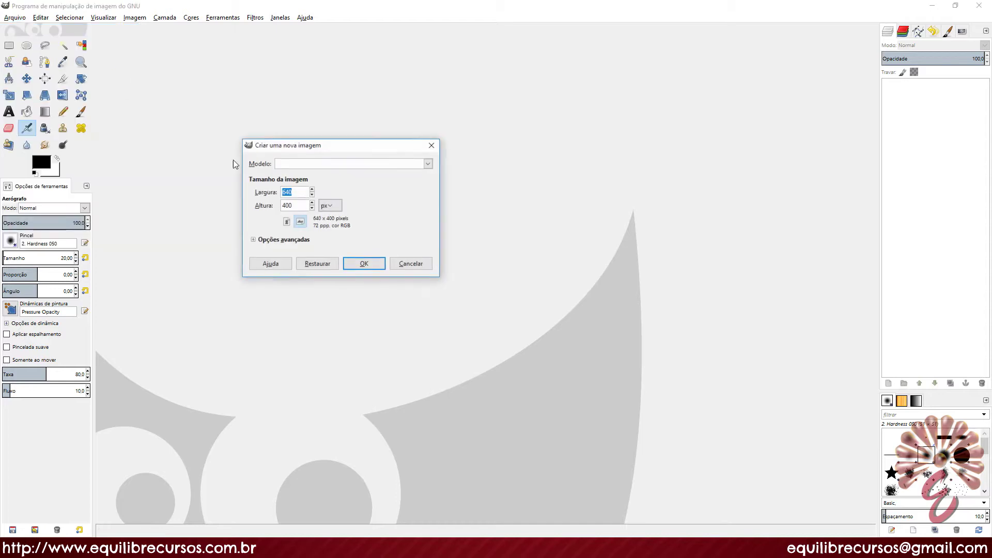
text(1920)
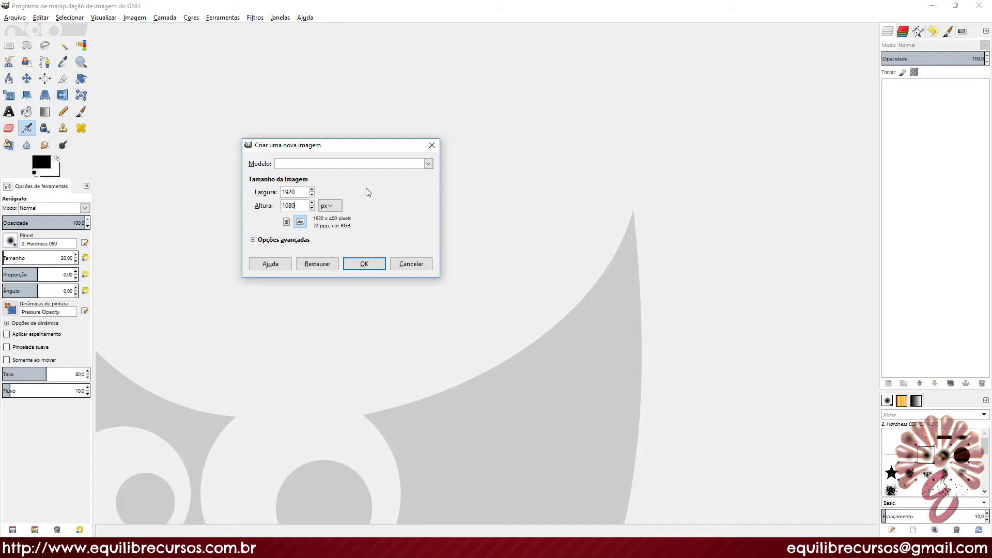
key(Return)
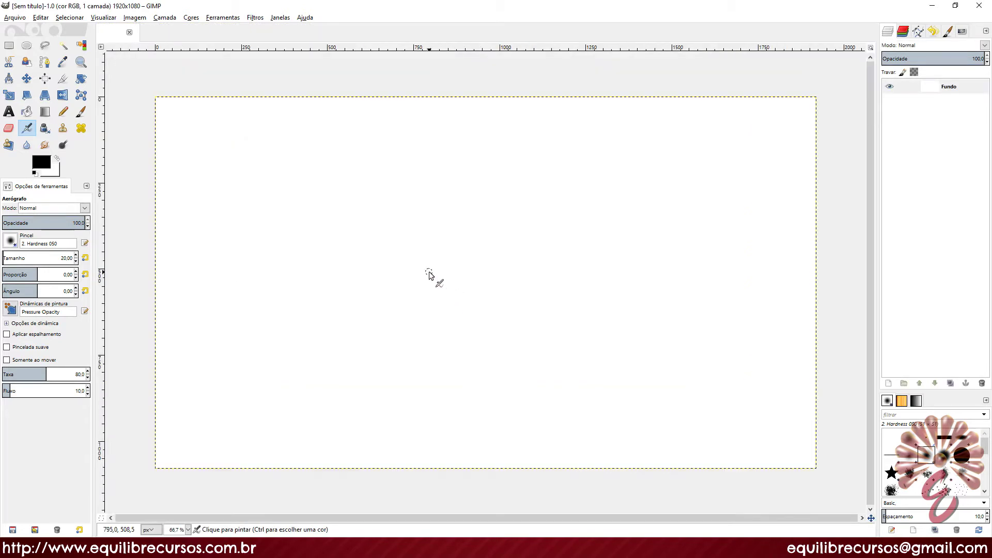
Open the images nature-3106213.jpg and iphone-518101.jpg as layers in the new image.
click(13, 18)
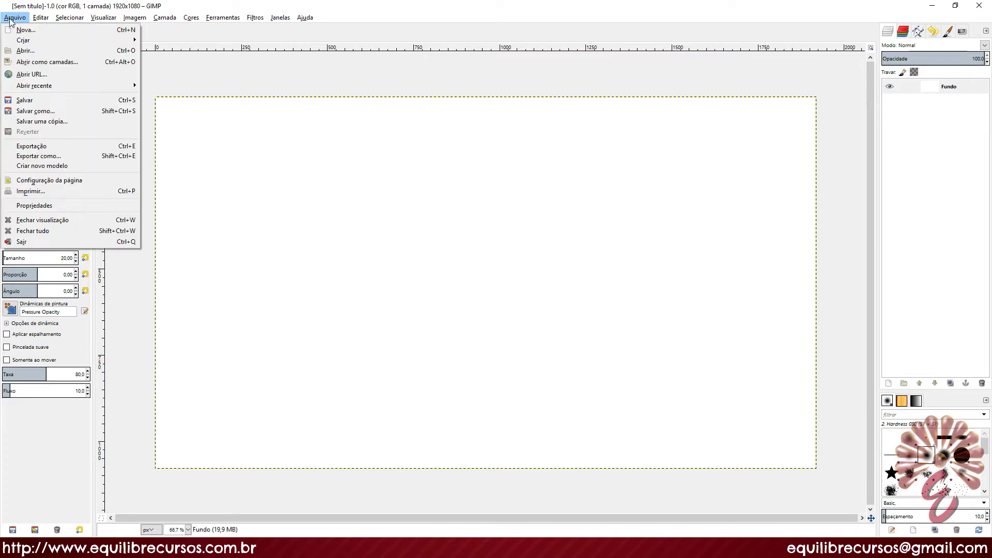
click(51, 63)
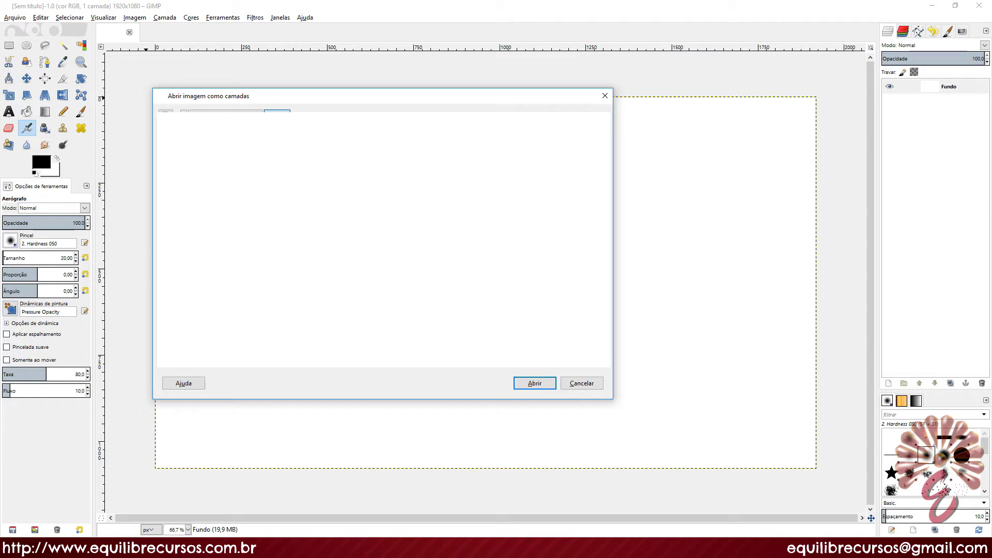
click(542, 384)
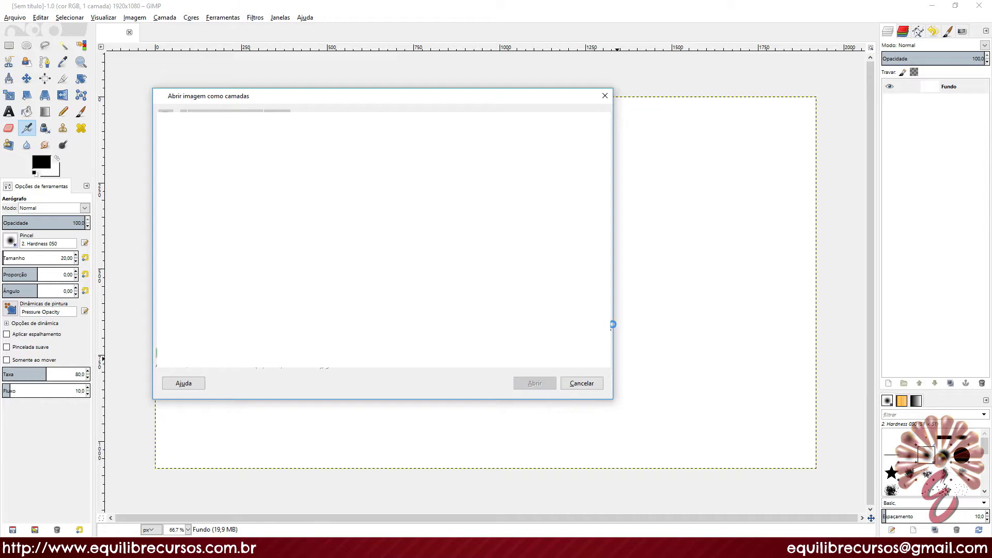
scroll(546, 225, down, 4)
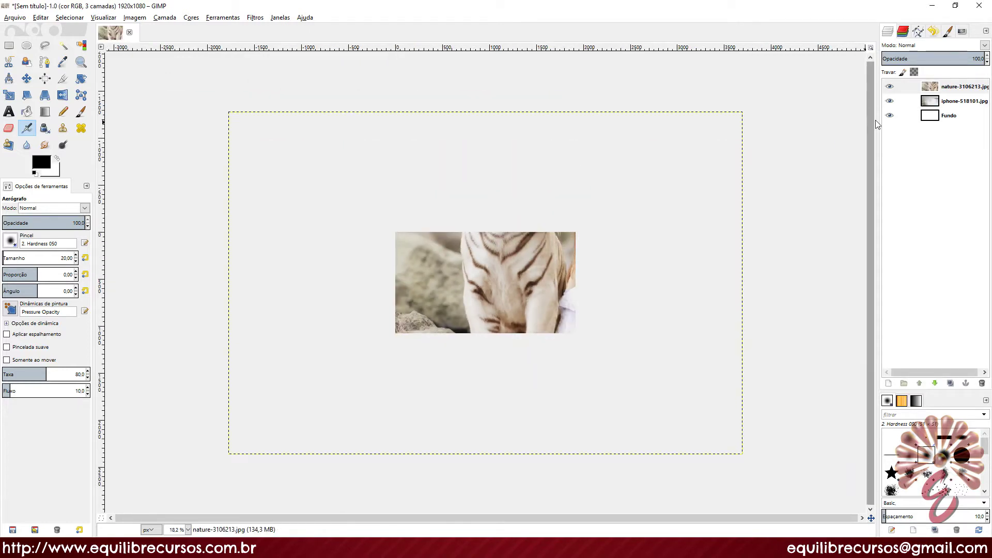
Hide the nature-3106213.jpg layer and scale the iphone-518101.jpg layer proportionally to about 1942 × 1295 px so it covers the canvas.
click(889, 86)
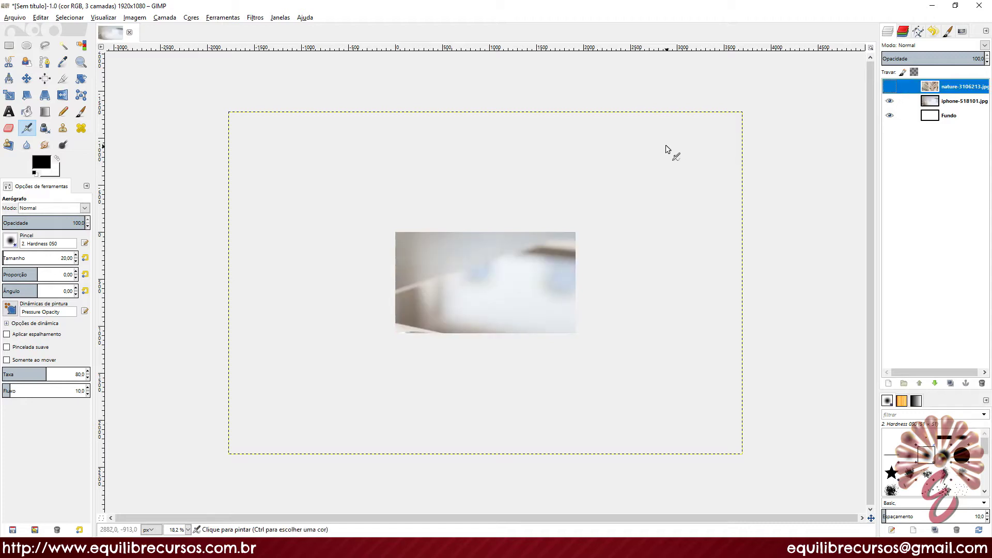
click(936, 101)
key(shift+s)
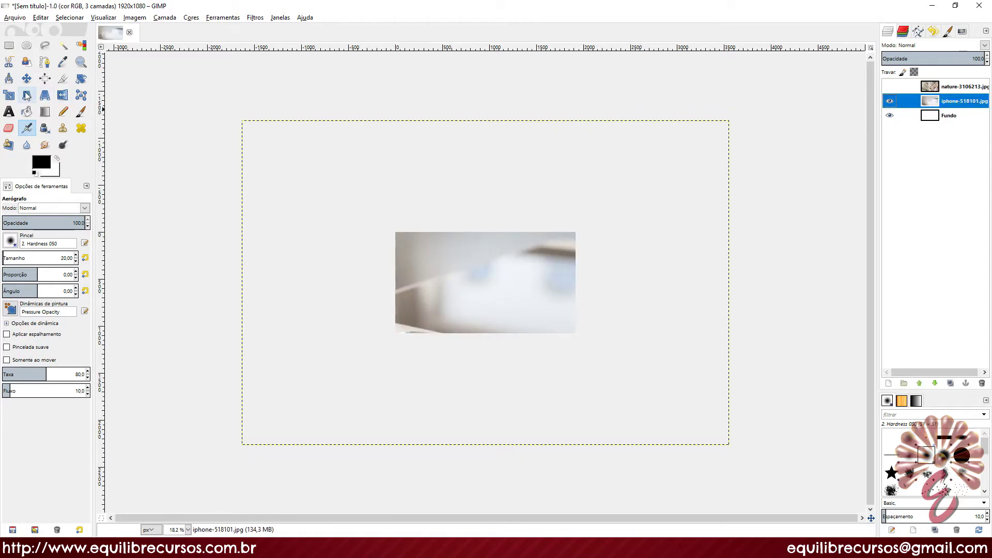
click(326, 173)
drag(246, 129, 454, 232)
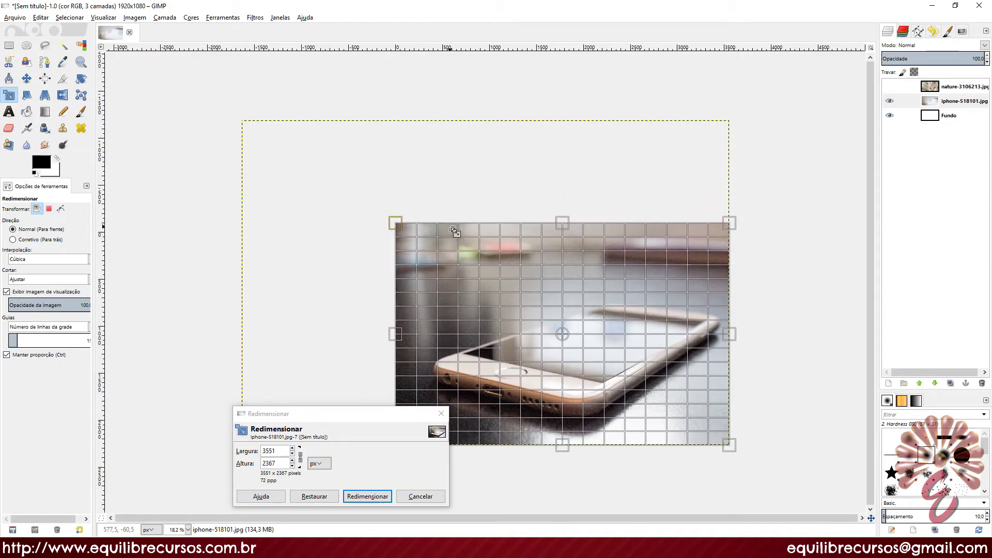
drag(721, 442, 580, 341)
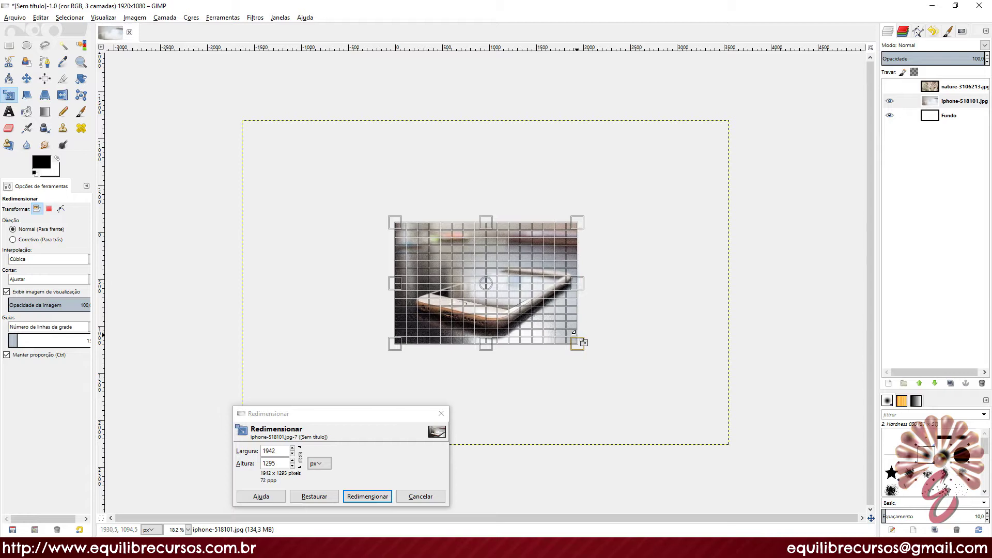
key(Return)
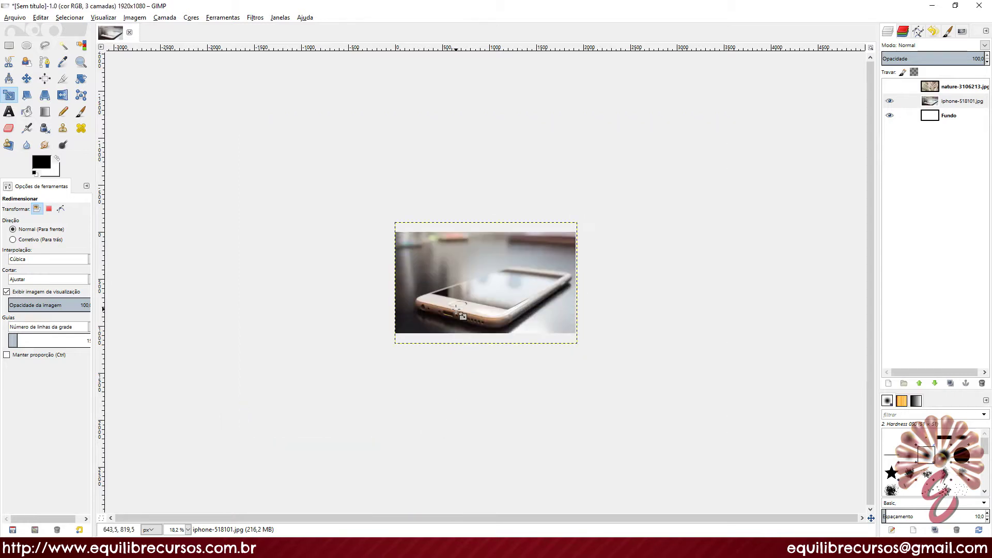
ctrl+scroll(488, 290, up, 3)
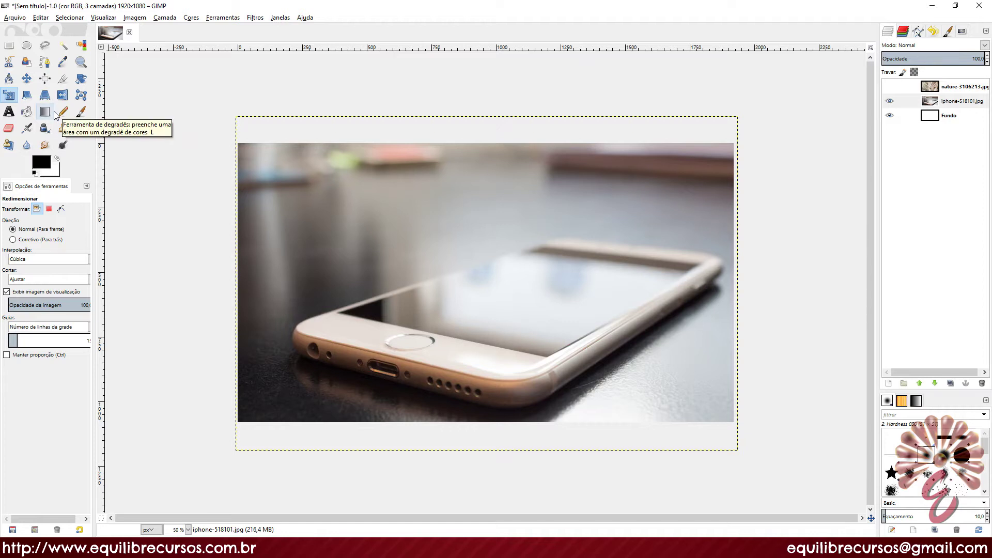
Show the nature layer instead of the iphone layer and scale it down proportionally to roughly the canvas width.
click(889, 101)
click(890, 86)
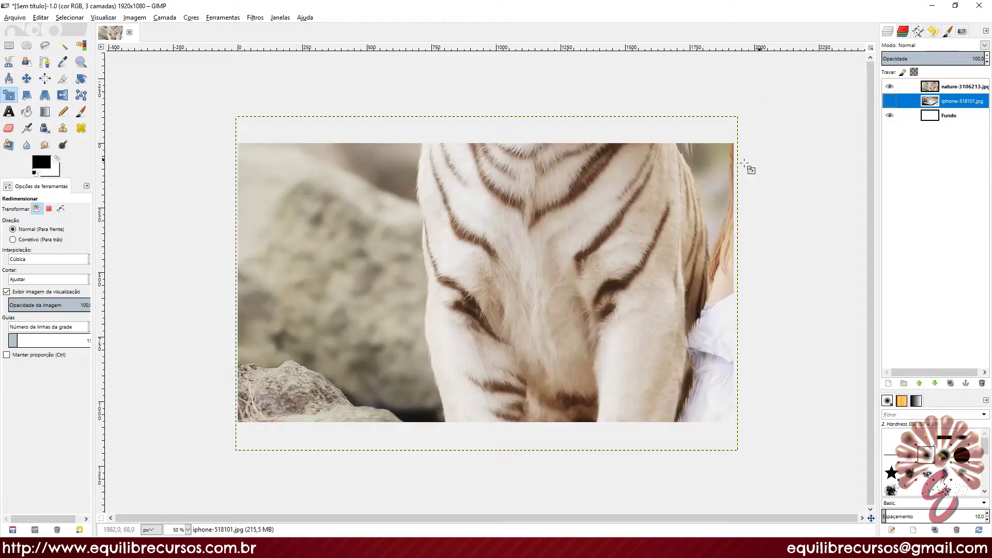
ctrl+scroll(459, 223, down, 1)
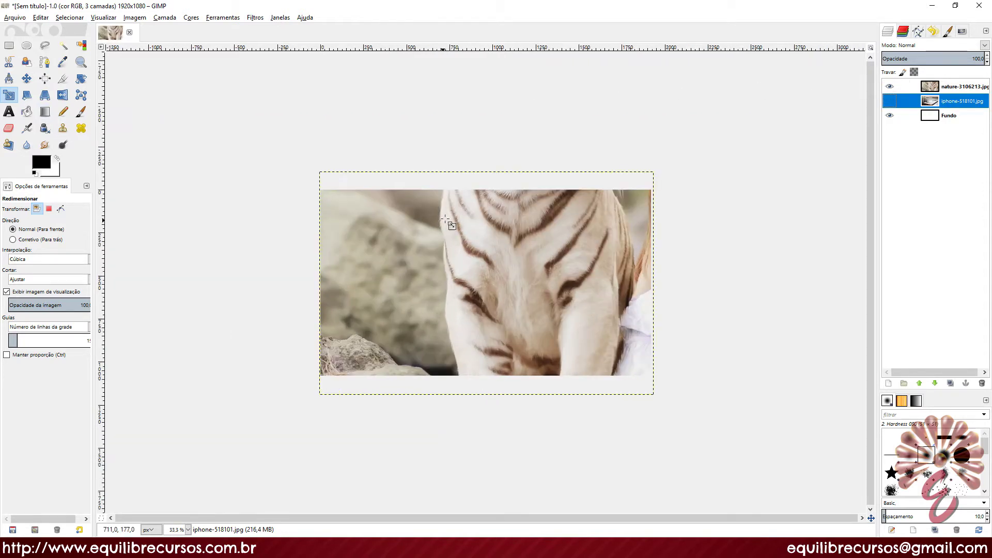
scroll(459, 223, up, 1)
scroll(459, 223, down, 3)
click(953, 88)
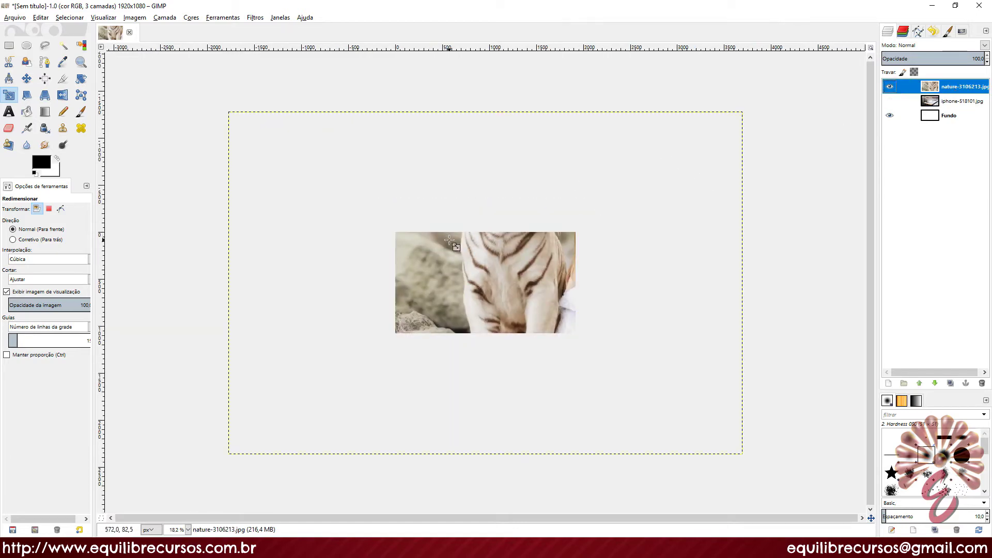
click(414, 227)
drag(708, 415, 488, 270)
key(Return)
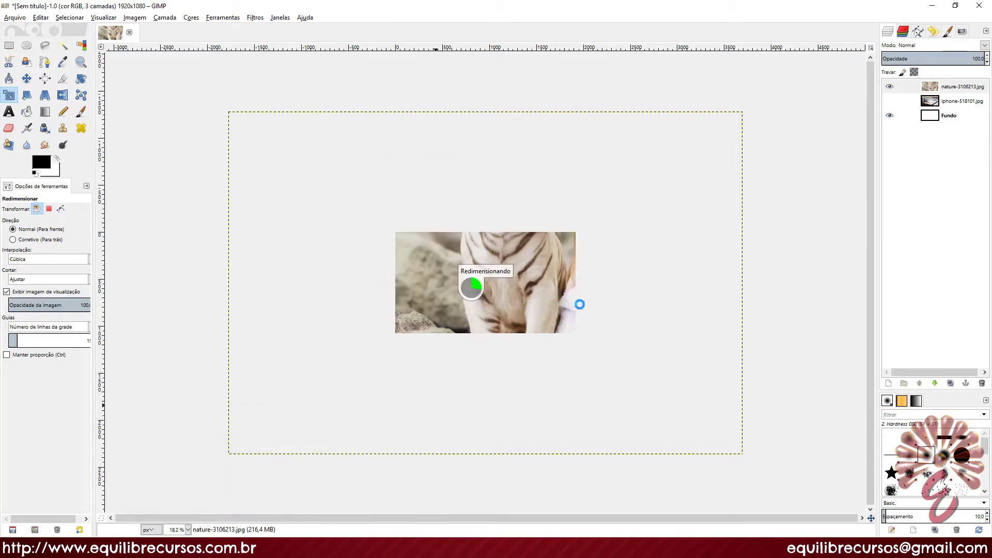
scroll(531, 293, up, 4)
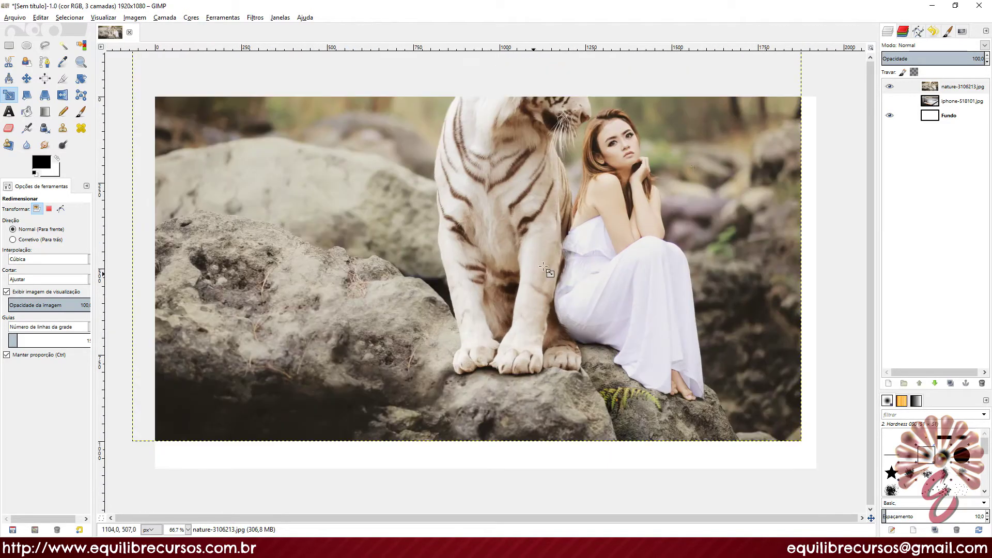
Lower the nature layer's opacity to 32 and show the iphone layer beneath it.
click(945, 57)
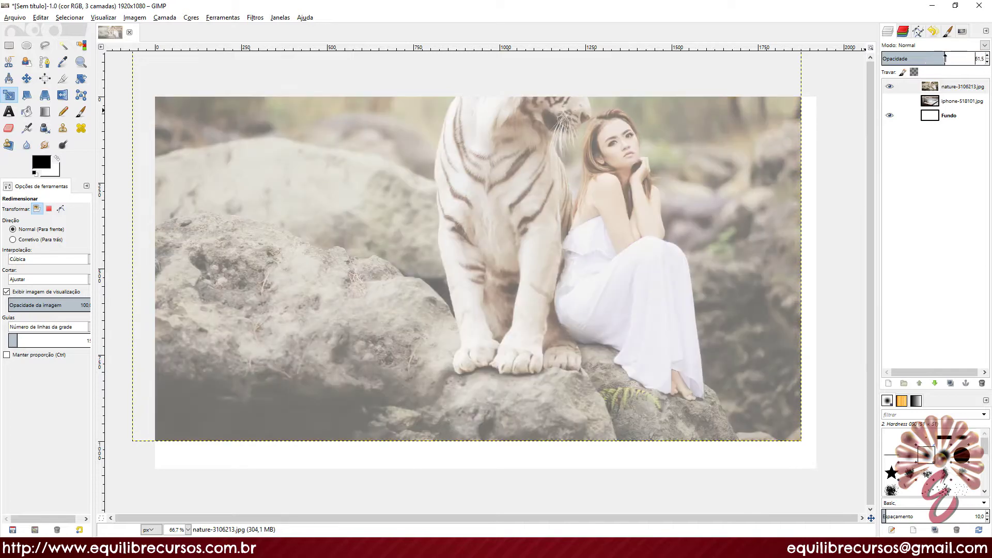
drag(945, 57, 941, 57)
click(890, 101)
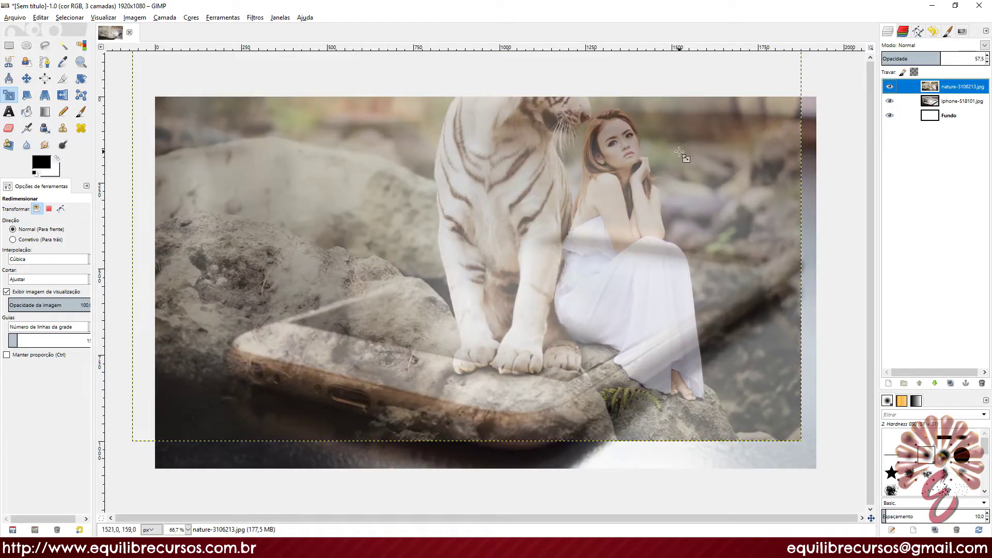
drag(940, 58, 915, 59)
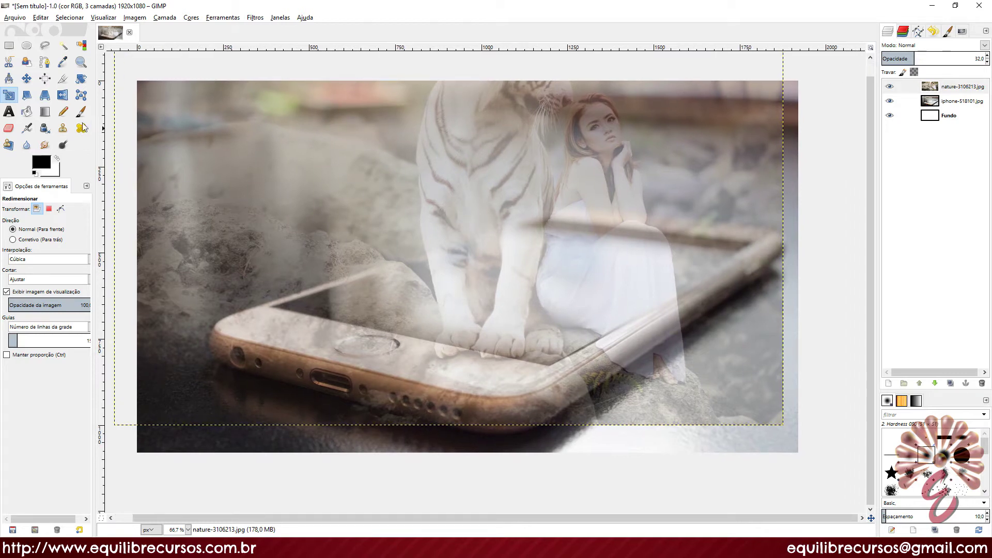
Move the nature layer down over the phone so the tiger's head fits inside the canvas.
drag(265, 213, 284, 212)
click(26, 77)
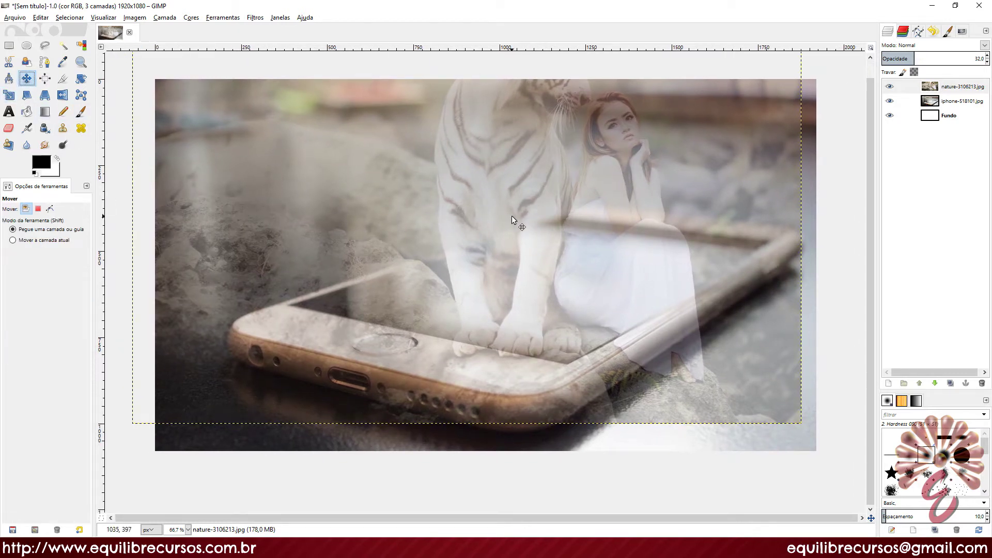
drag(512, 216, 524, 264)
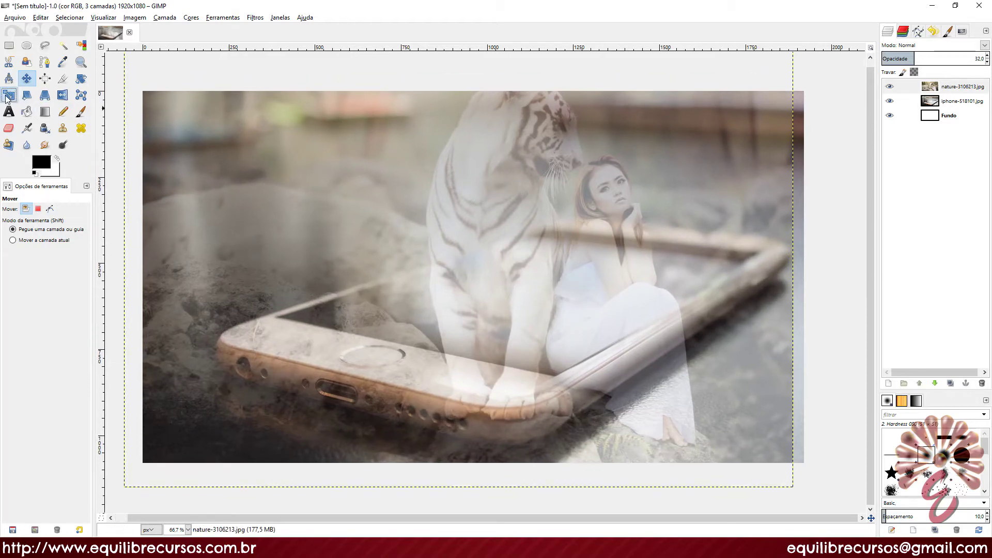
Scale the nature layer to about 1636 × 1091 px and move it right so the tiger's paws sit on the phone screen.
click(9, 94)
click(509, 259)
drag(658, 374, 492, 262)
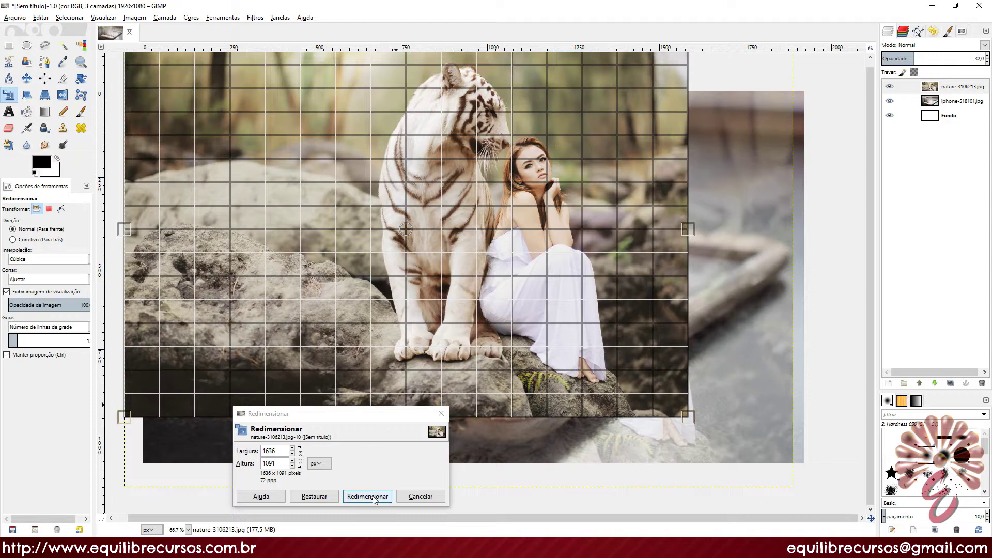
click(367, 497)
key(m)
drag(489, 176, 670, 191)
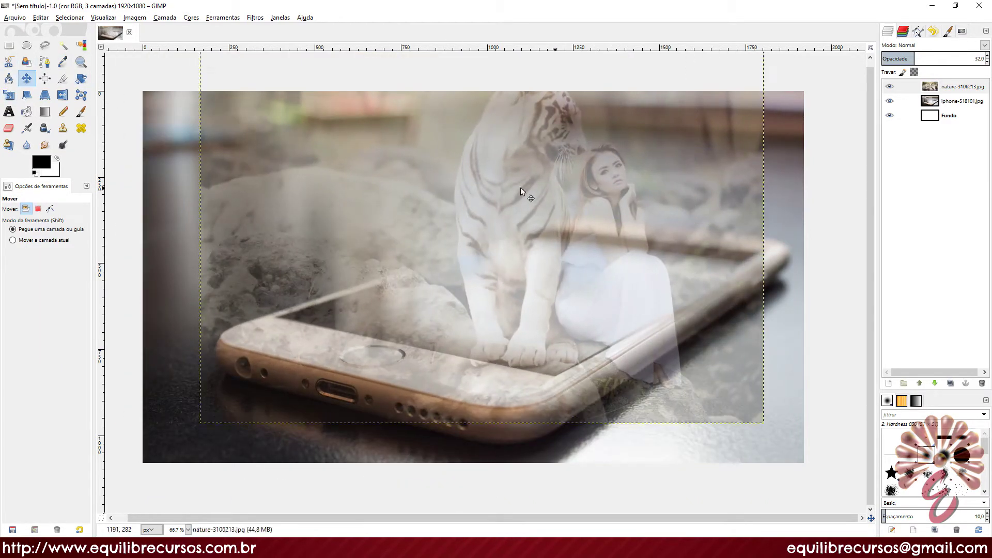
Scale the nature layer down to about 1302 × 868 px and reposition the tiger and woman over the phone screen.
click(8, 95)
click(211, 149)
drag(738, 364, 618, 284)
click(367, 496)
key(m)
drag(482, 186, 557, 243)
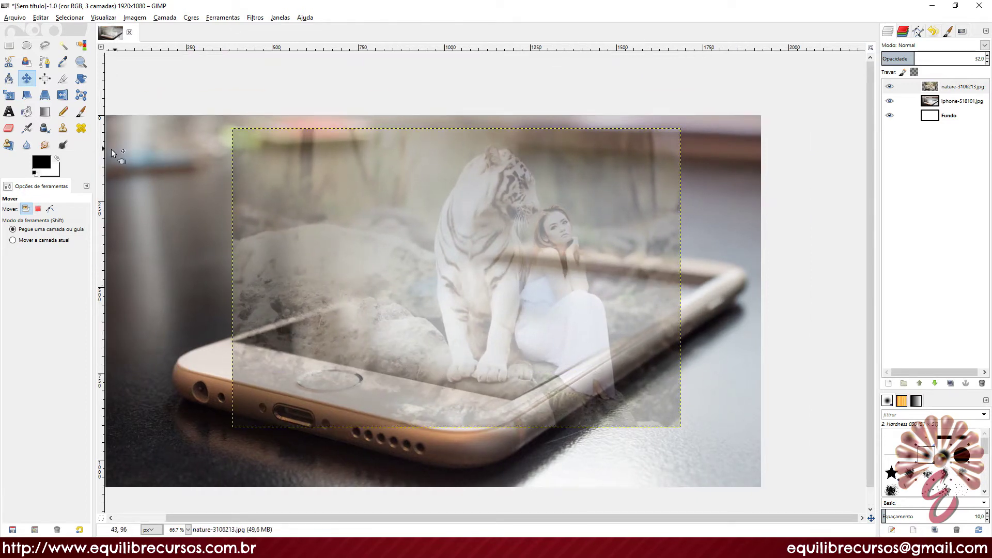
Enlarge the nature layer slightly upward and to the right, keeping its lower-left corner fixed over the phone.
click(9, 95)
click(599, 256)
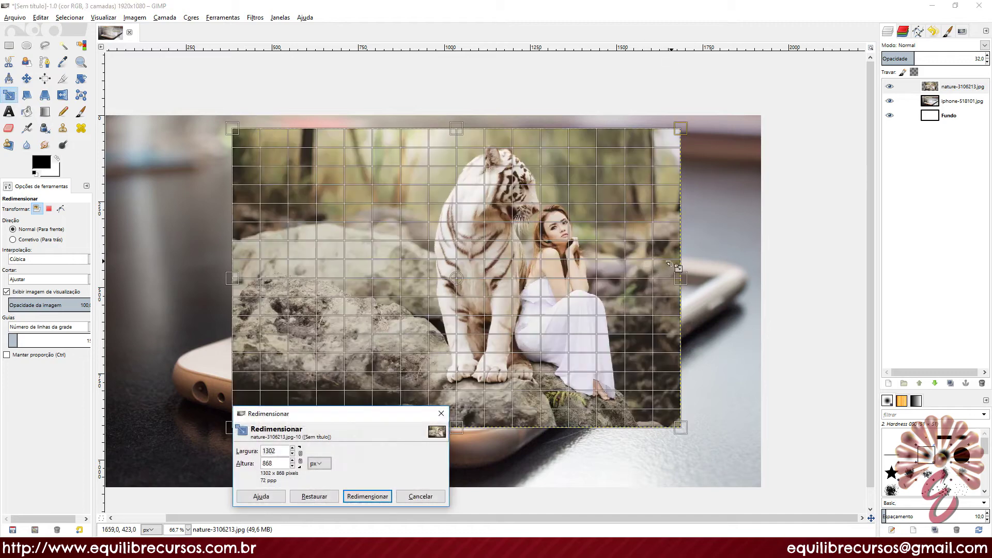
drag(678, 267, 714, 250)
click(352, 495)
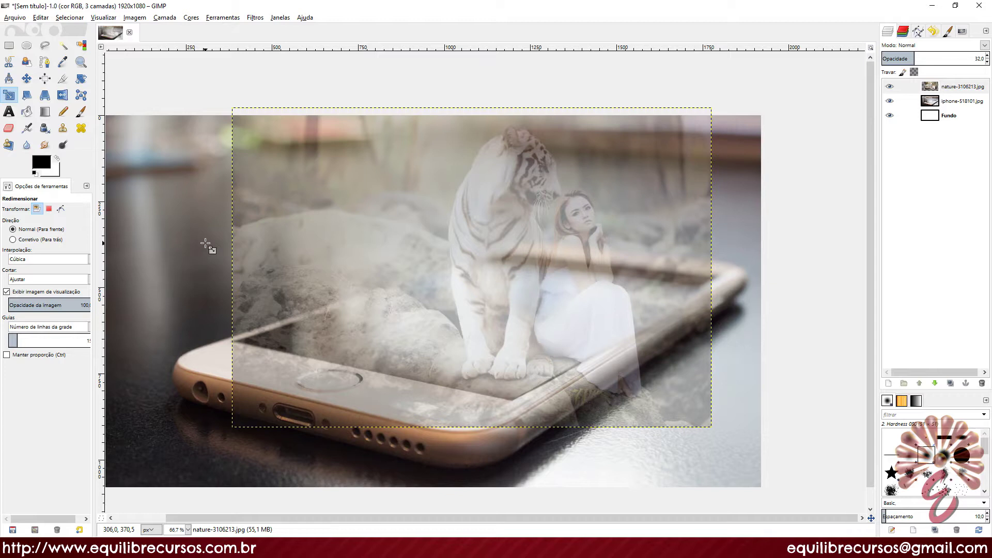
drag(400, 236, 439, 225)
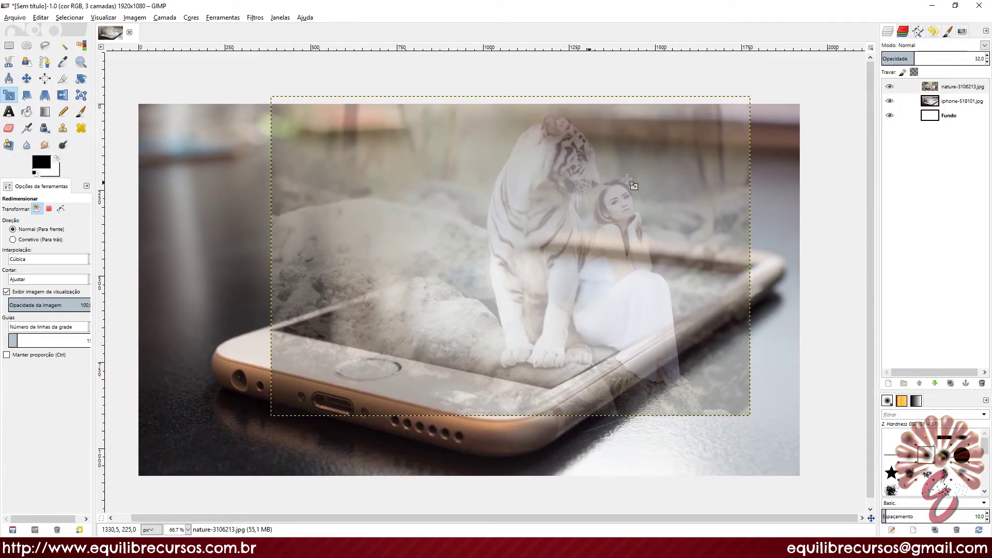
Restore the nature layer's opacity to 100 and hide the layer.
drag(924, 58, 982, 61)
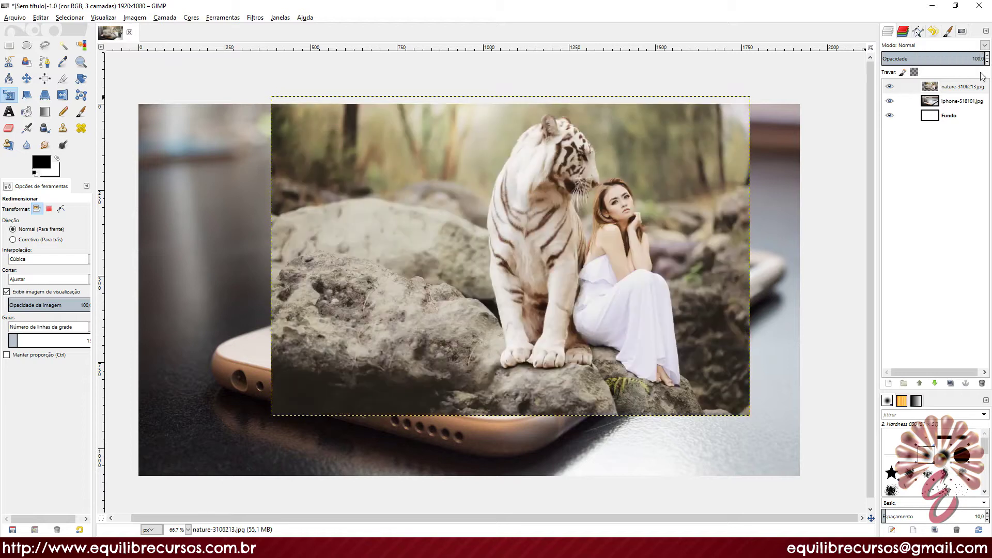
click(890, 87)
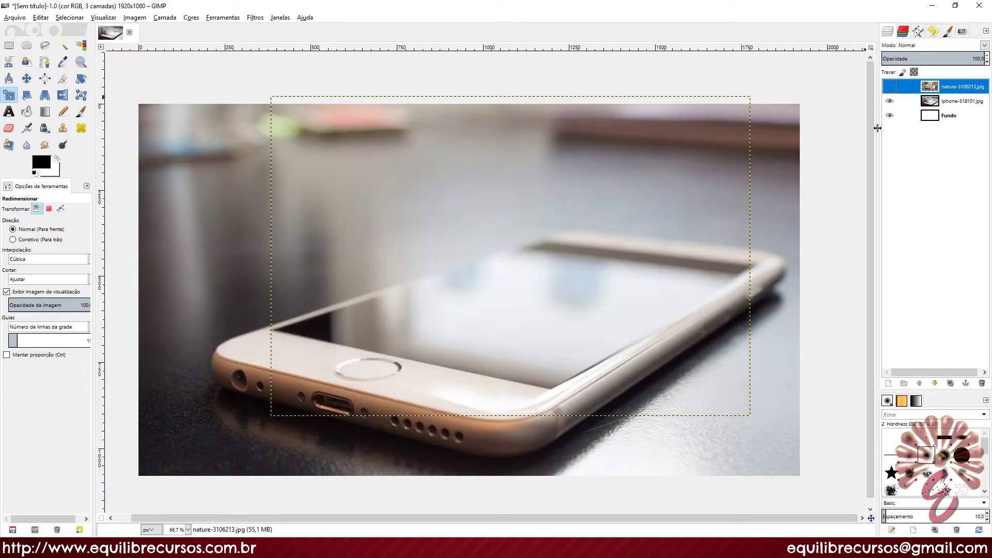
On the iphone layer, start a Free Select outline along the phone screen's left edge, from its near-left to its far-left corner.
click(904, 100)
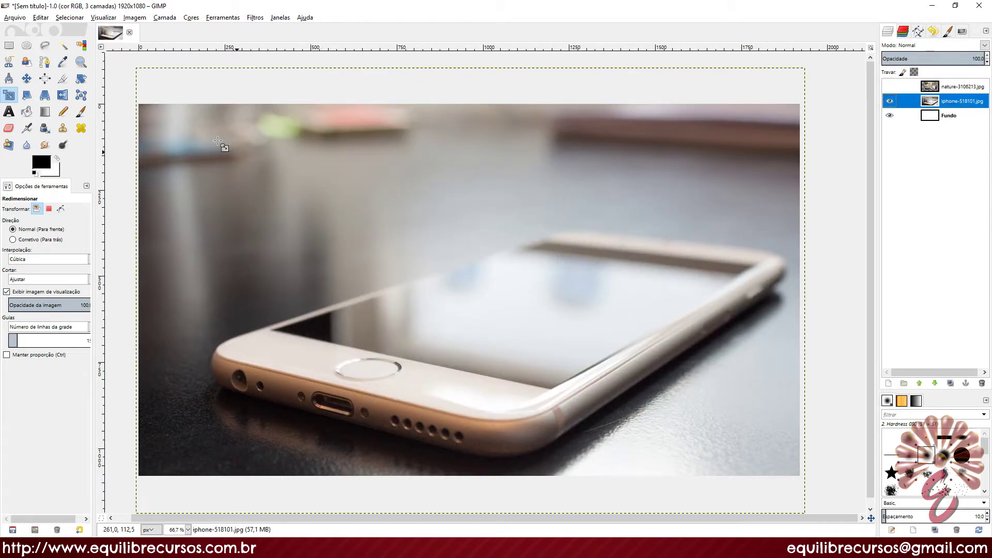
click(46, 47)
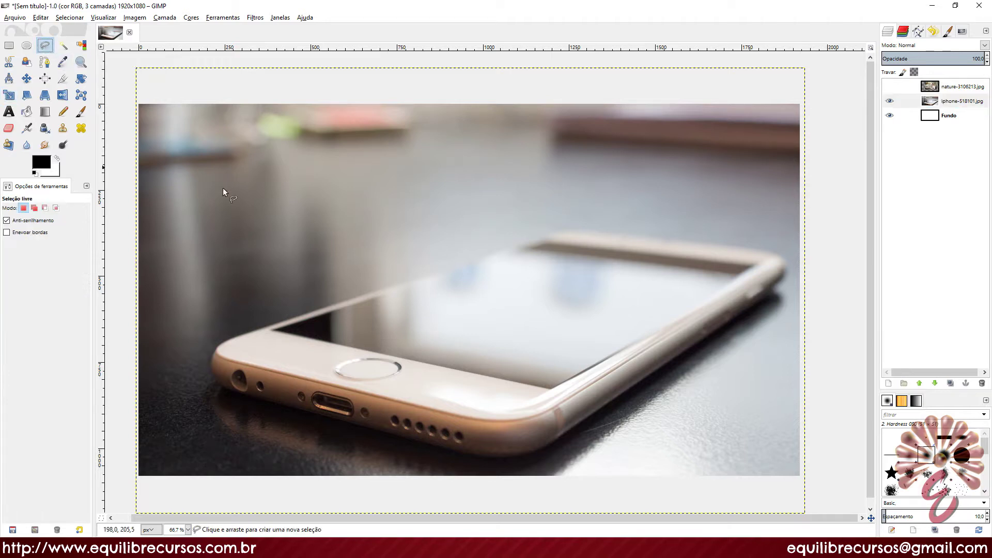
drag(285, 217, 286, 221)
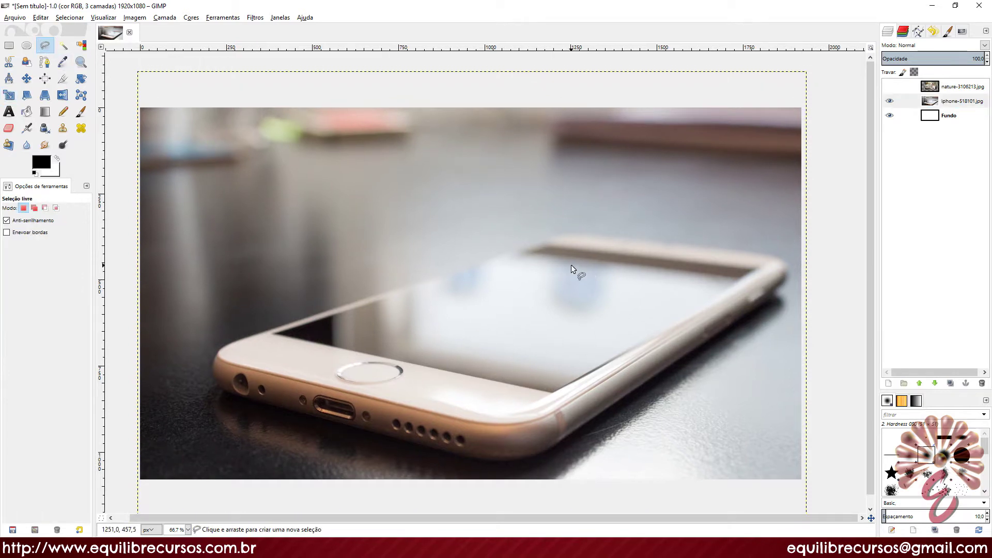
scroll(290, 323, up, 3)
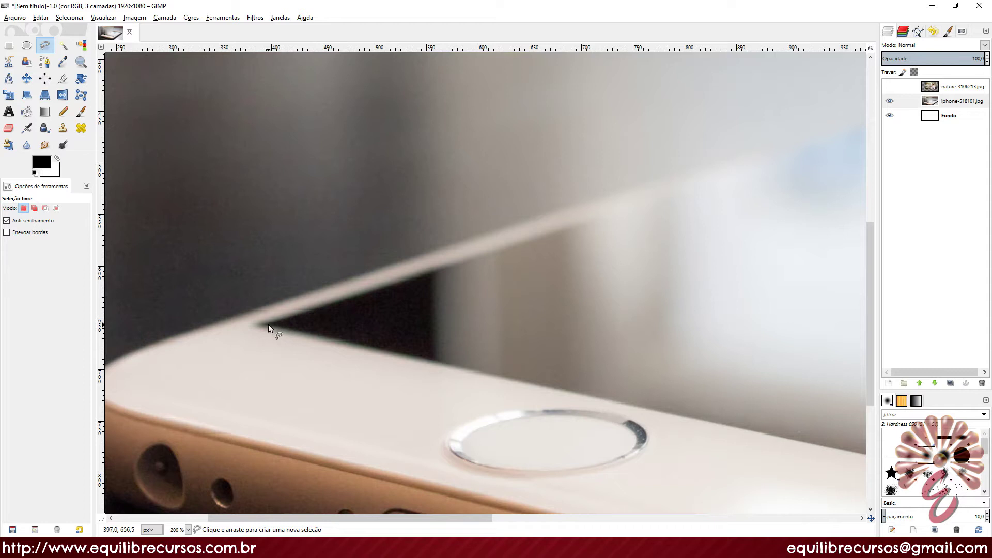
click(267, 324)
drag(861, 150, 480, 318)
mouse_move(731, 244)
mouse_down()
mouse_move(541, 314)
mouse_move(500, 305)
mouse_up()
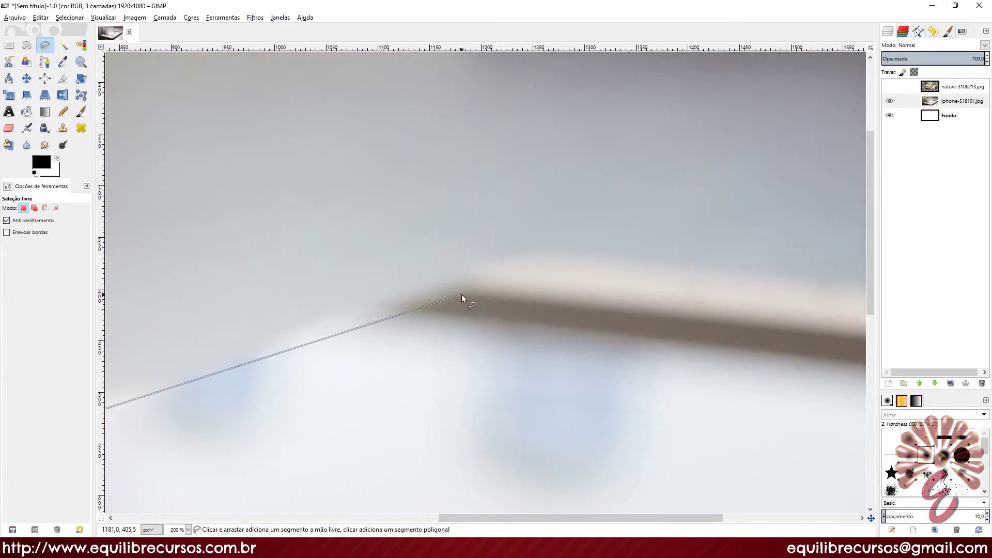
click(461, 294)
Continue the outline through the phone screen's far-right and near-right corners and close it at the starting point.
drag(817, 369, 478, 249)
drag(687, 245, 607, 242)
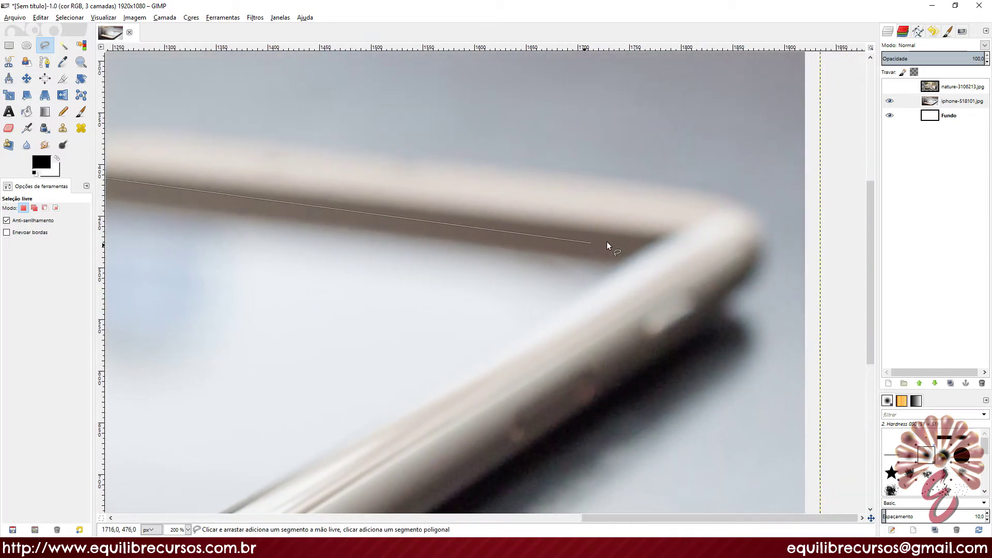
click(656, 237)
drag(420, 308, 637, 136)
drag(332, 295, 506, 183)
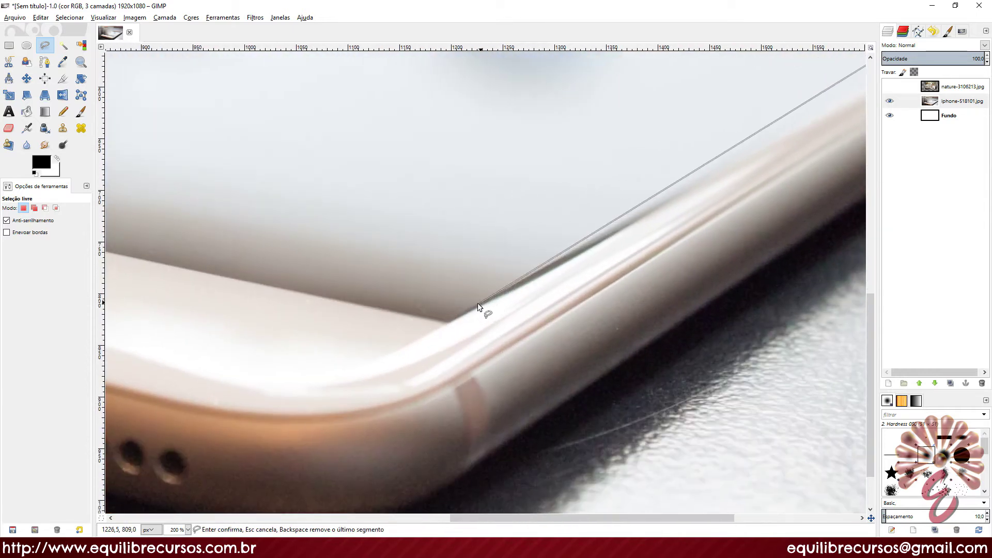
click(447, 323)
drag(305, 266, 623, 361)
drag(335, 276, 585, 310)
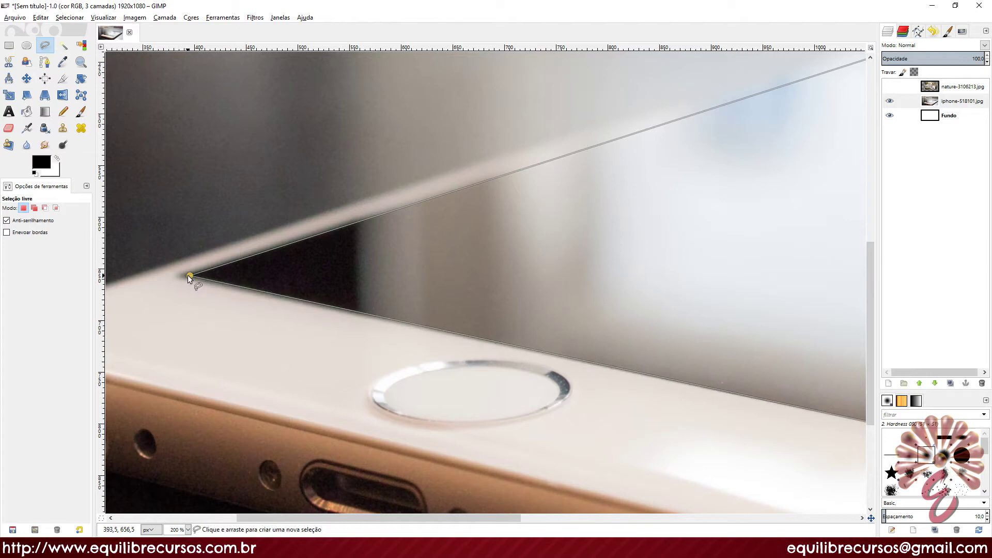
click(189, 275)
Check the selection's edges against the phone screen and feather the selection.
scroll(439, 284, down, 4)
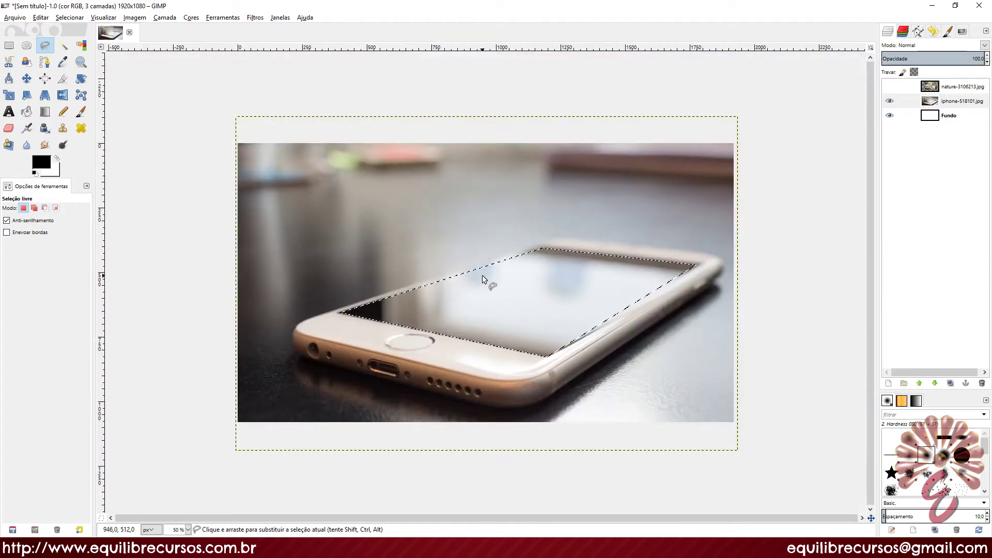
ctrl+scroll(646, 279, up, 2)
scroll(632, 297, up, 2)
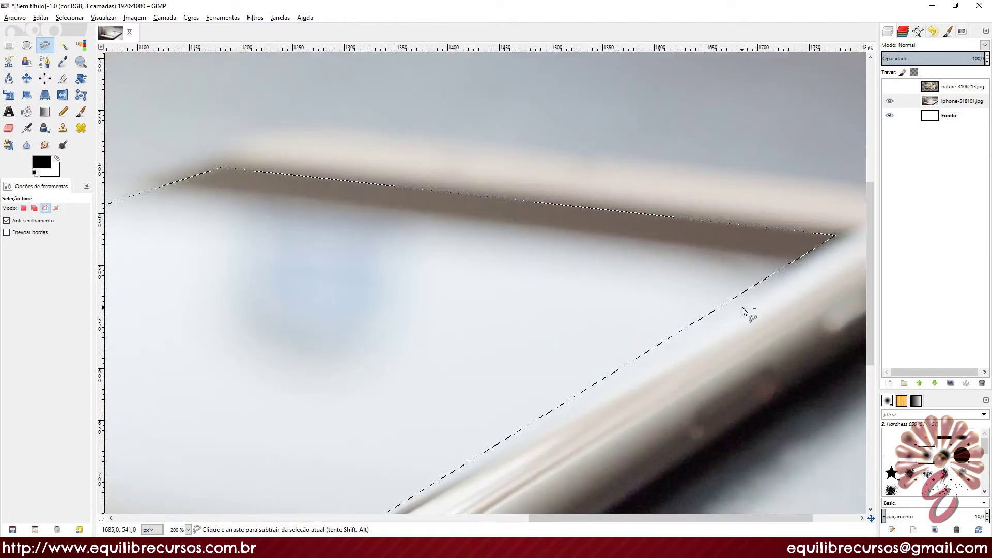
scroll(820, 262, right, 2)
scroll(670, 273, down, 4)
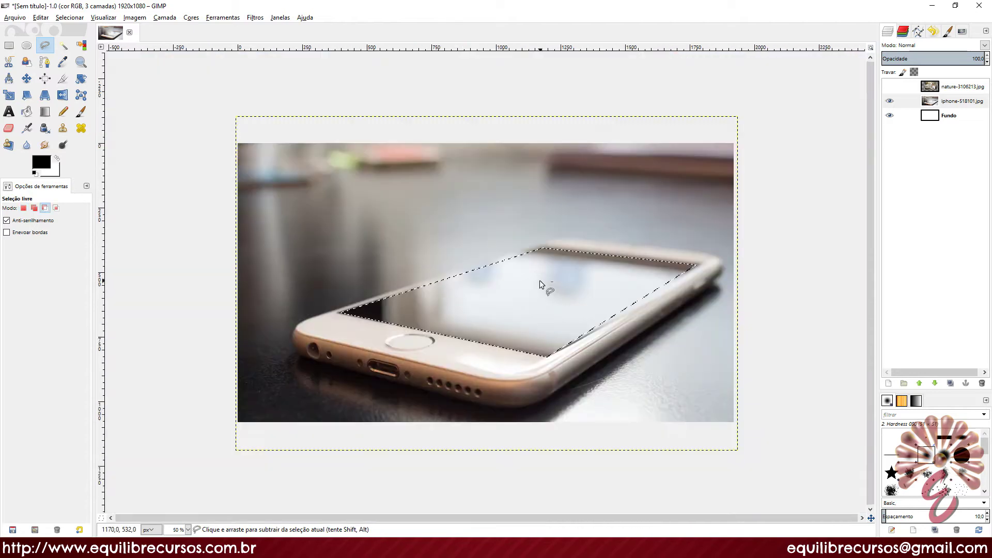
drag(511, 263, 510, 260)
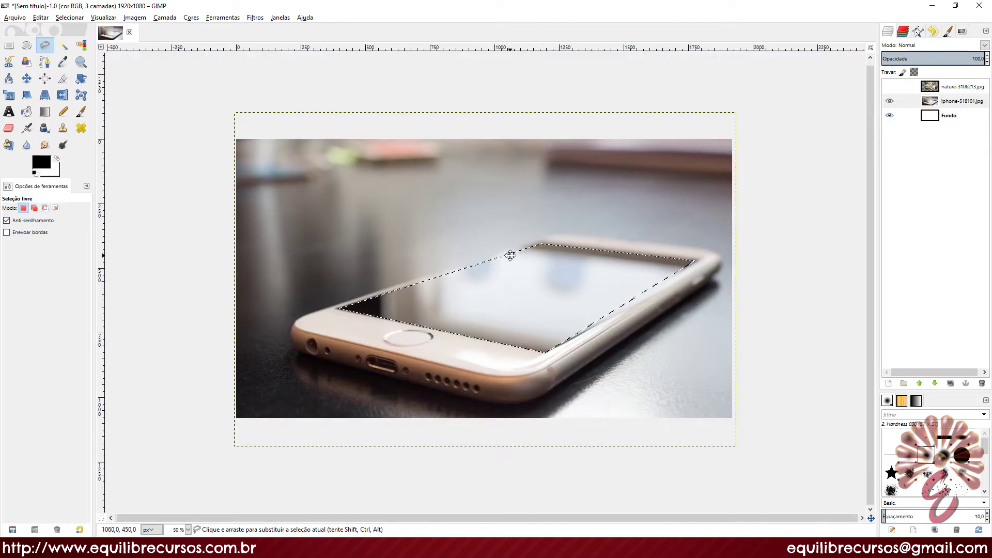
click(69, 17)
click(72, 81)
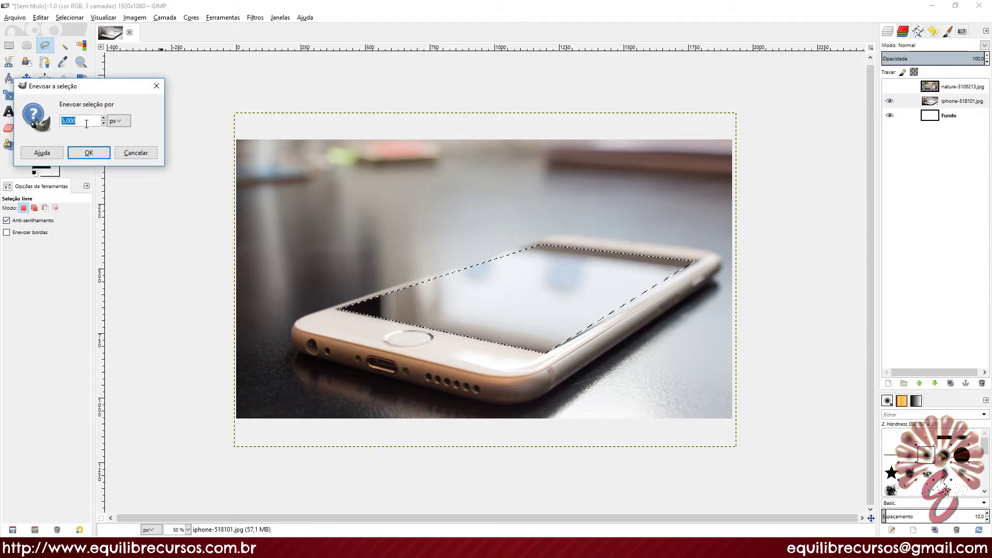
click(89, 153)
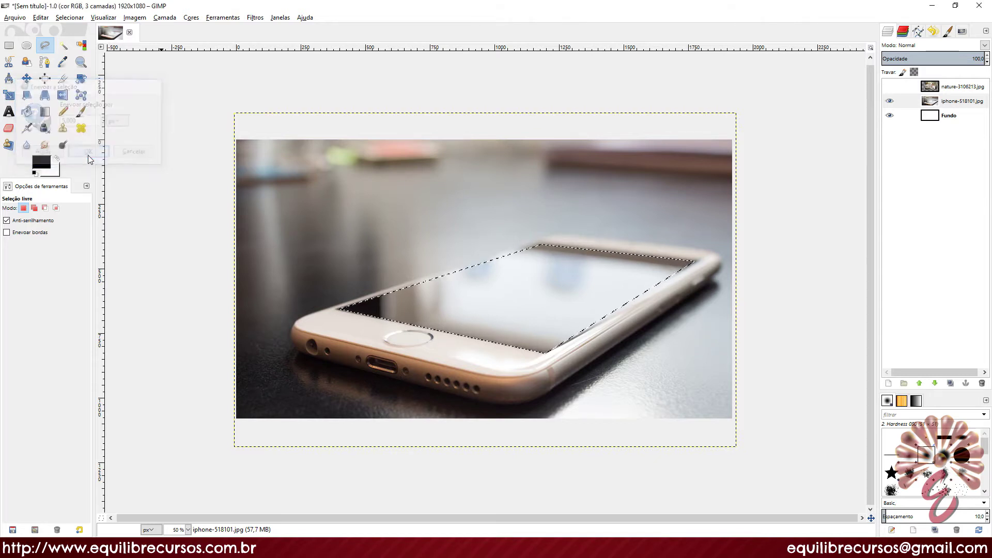
Cut the selected phone screen area out of the iphone layer, clear the selection and hide the Fundo layer.
key(Delete)
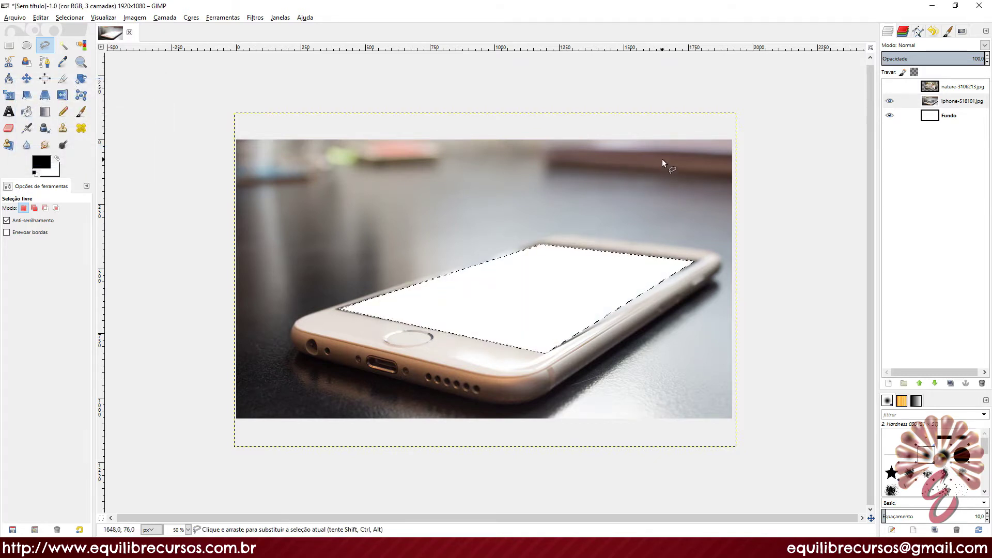
key(shift+ctrl+a)
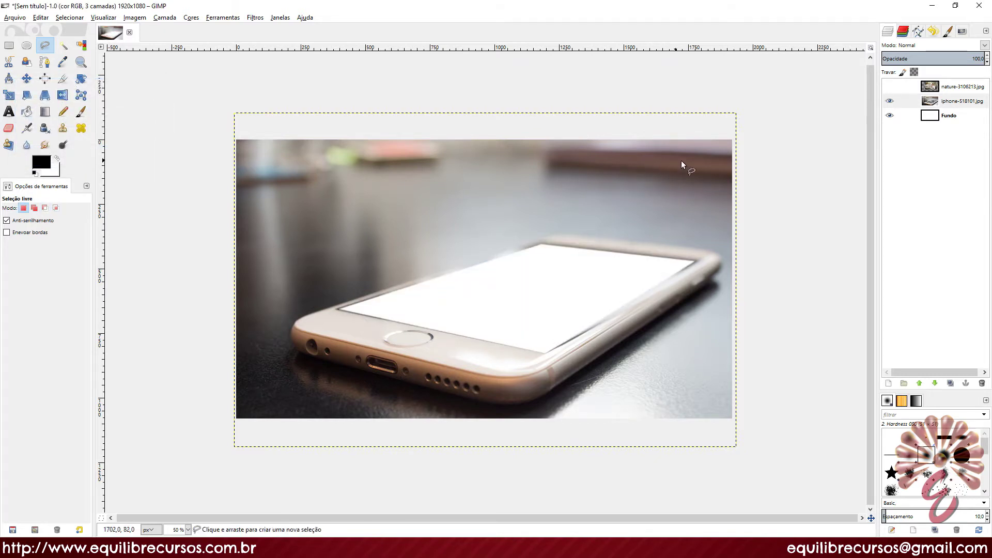
click(889, 115)
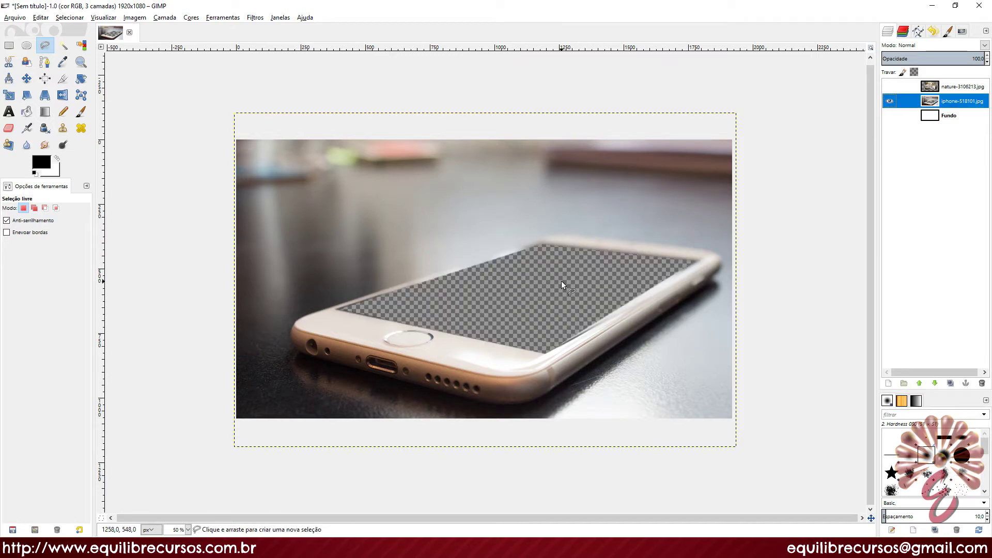
middle_click(550, 291)
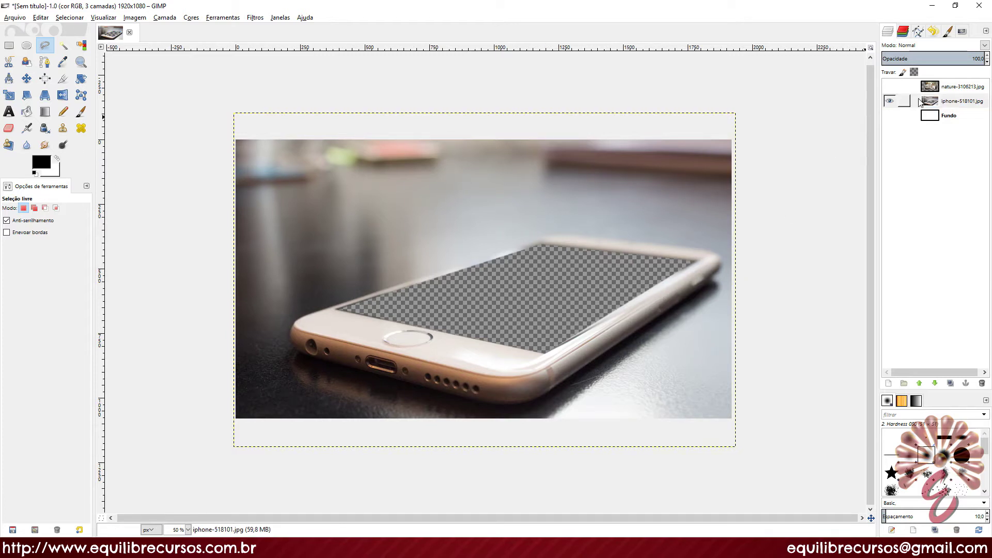
Place the nature layer beneath the iphone layer and make it visible through the cut-out phone screen.
drag(956, 90, 960, 110)
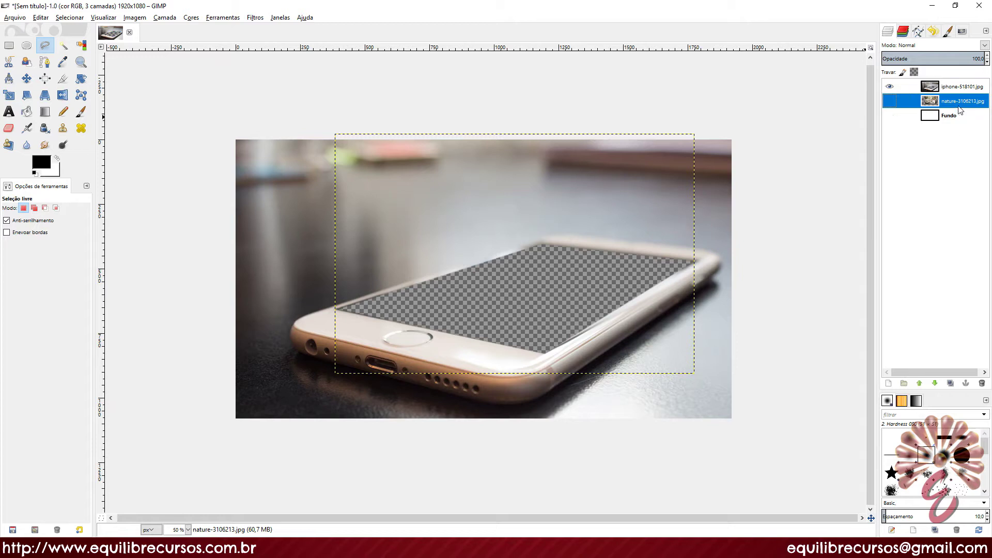
click(897, 102)
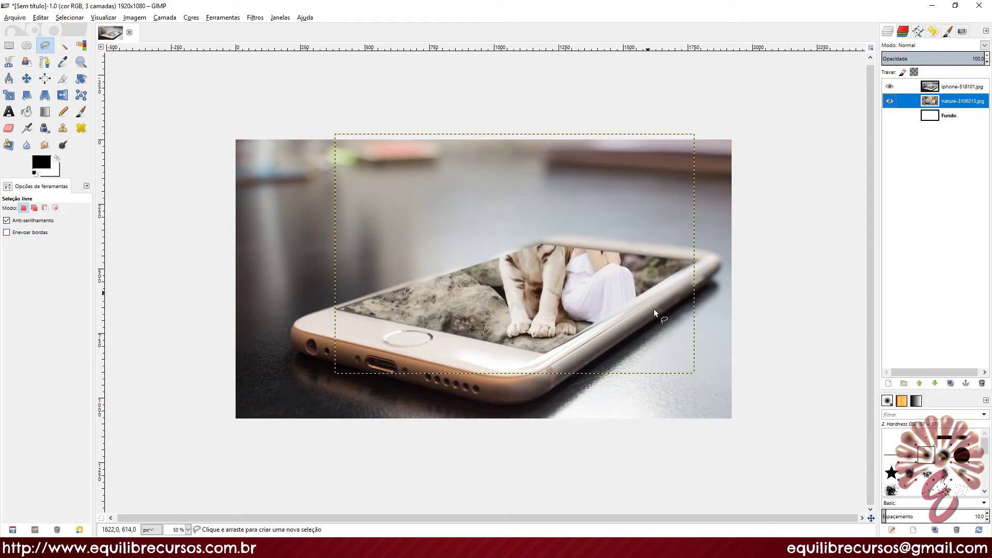
drag(536, 292, 496, 326)
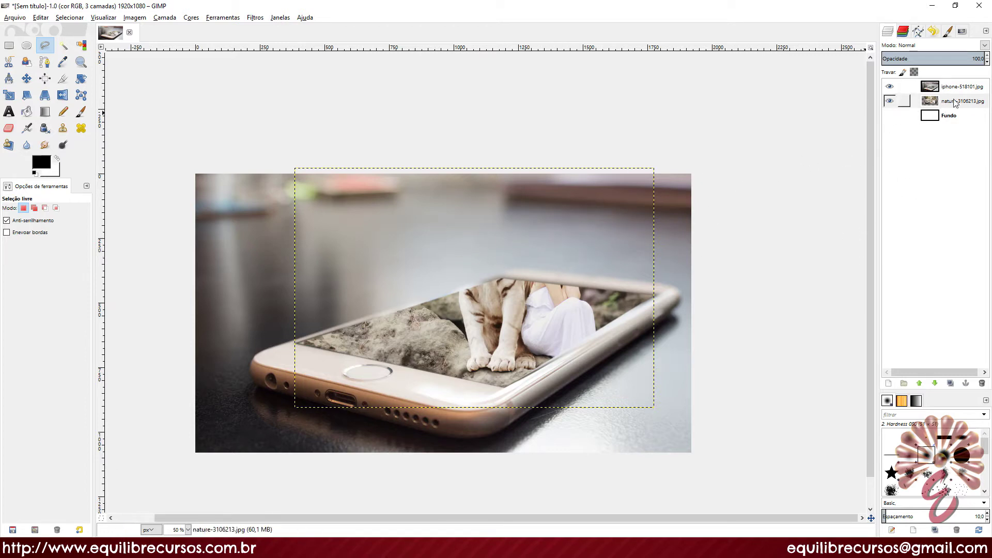
Move the nature layer back above the iphone layer and duplicate it.
drag(951, 104, 959, 83)
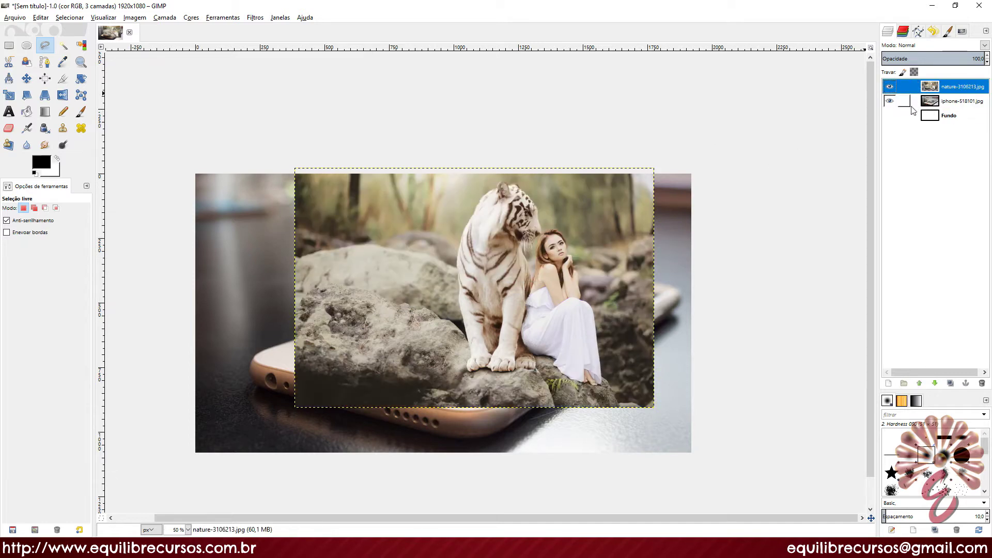
click(951, 383)
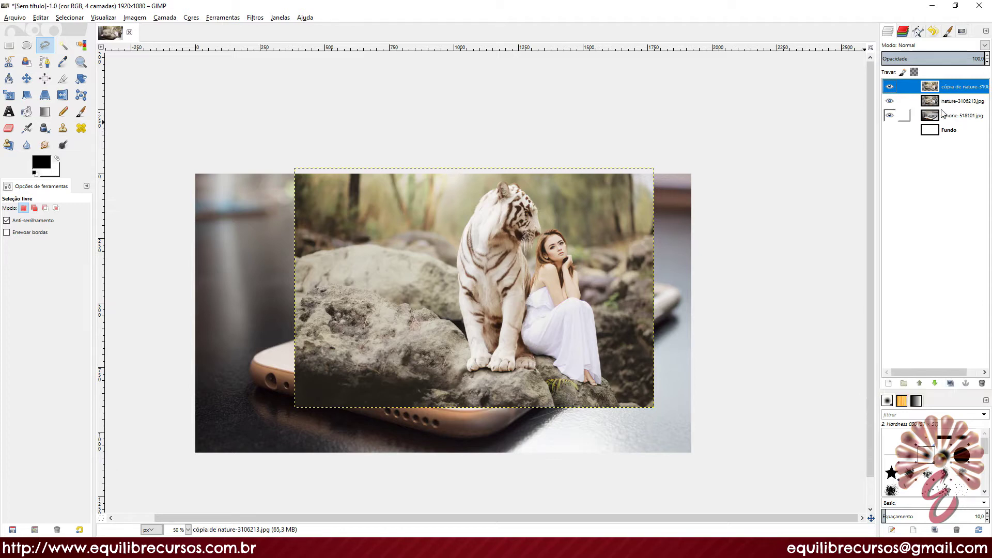
With Foreground Select, draw a rough closed outline around the tiger and the woman on the duplicated nature layer.
click(26, 63)
scroll(425, 259, up, 2)
scroll(438, 239, down, 1)
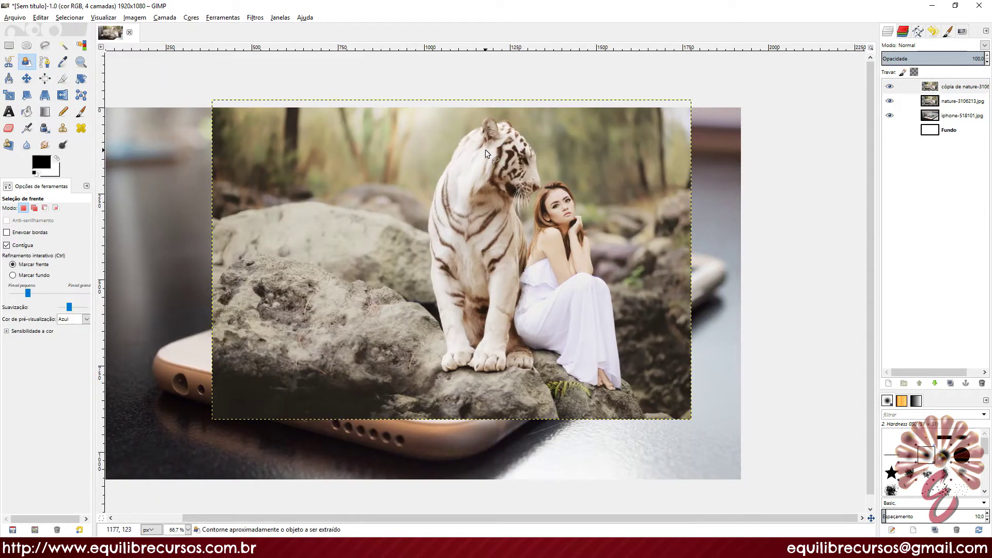
click(455, 93)
click(402, 166)
click(403, 251)
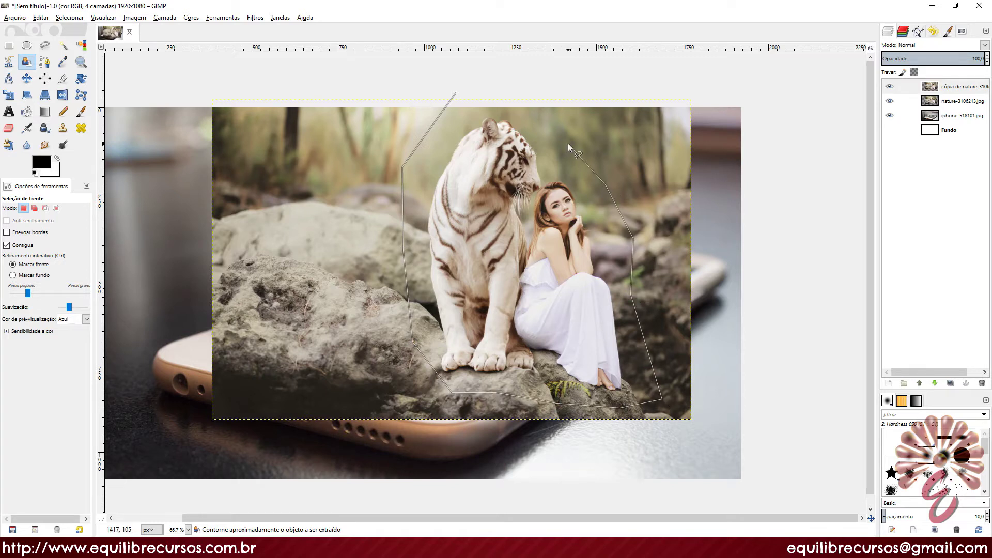
click(456, 94)
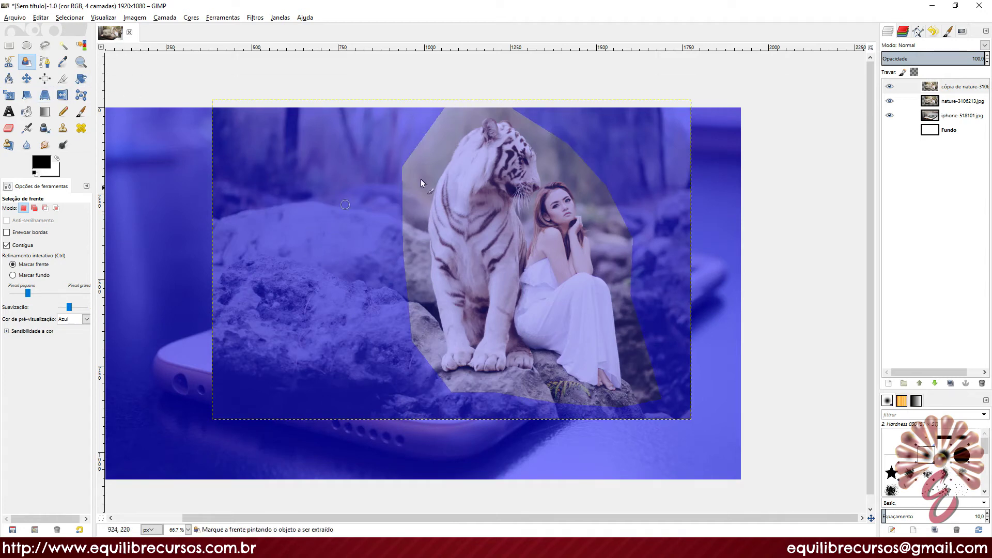
Enlarge the marking brush slightly and paint over the tiger's head and body to mark them as foreground.
drag(578, 154, 547, 170)
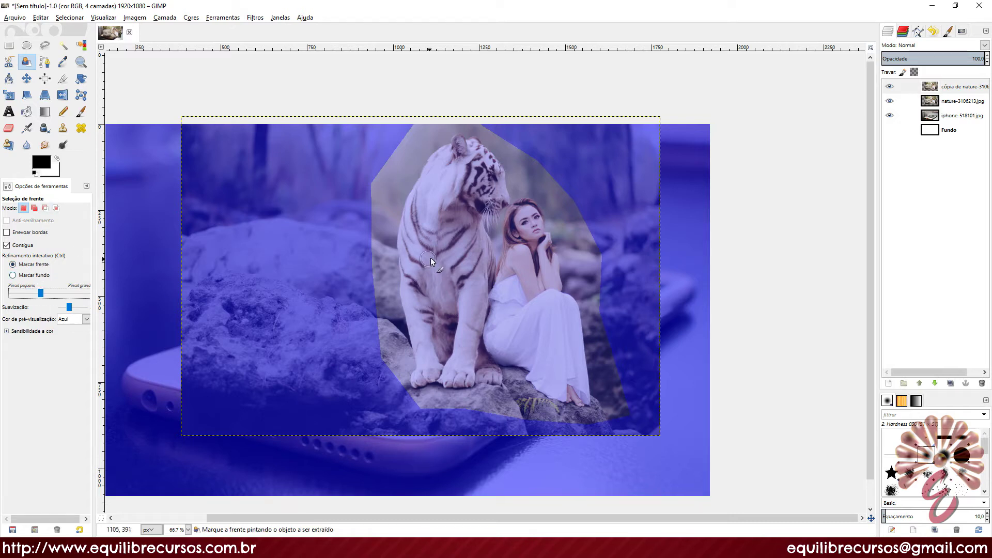
drag(455, 184, 455, 194)
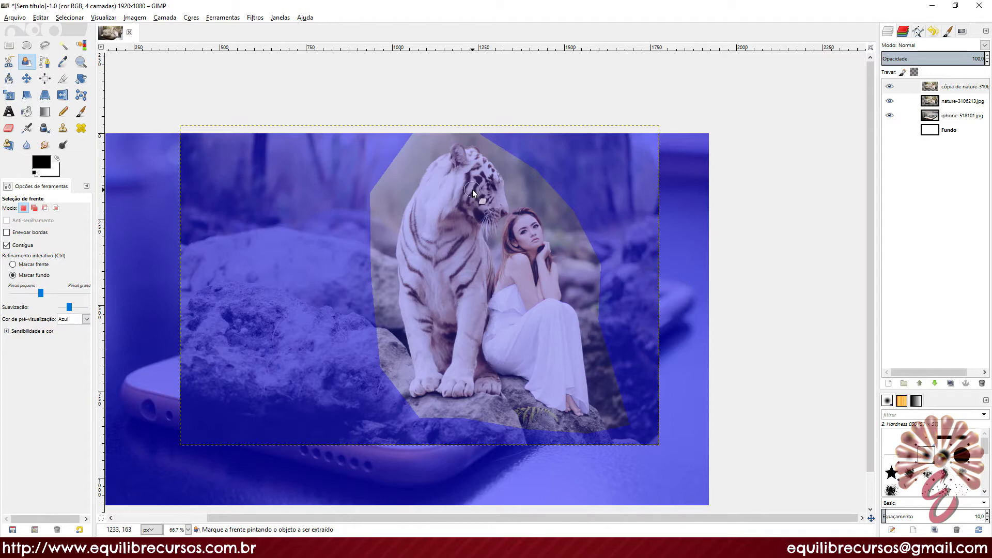
scroll(479, 189, up, 2)
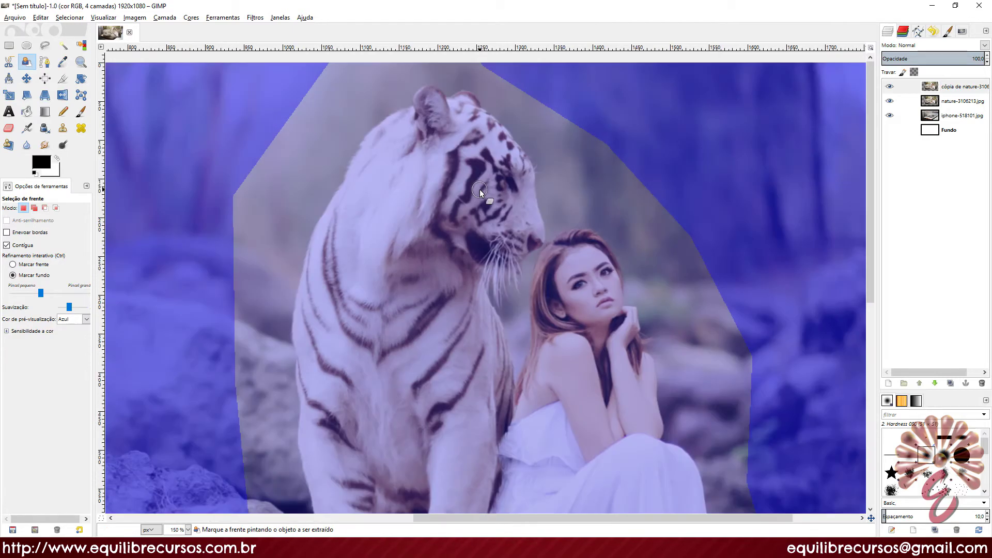
mouse_move(492, 133)
mouse_down()
mouse_move(389, 165)
mouse_move(431, 204)
mouse_up()
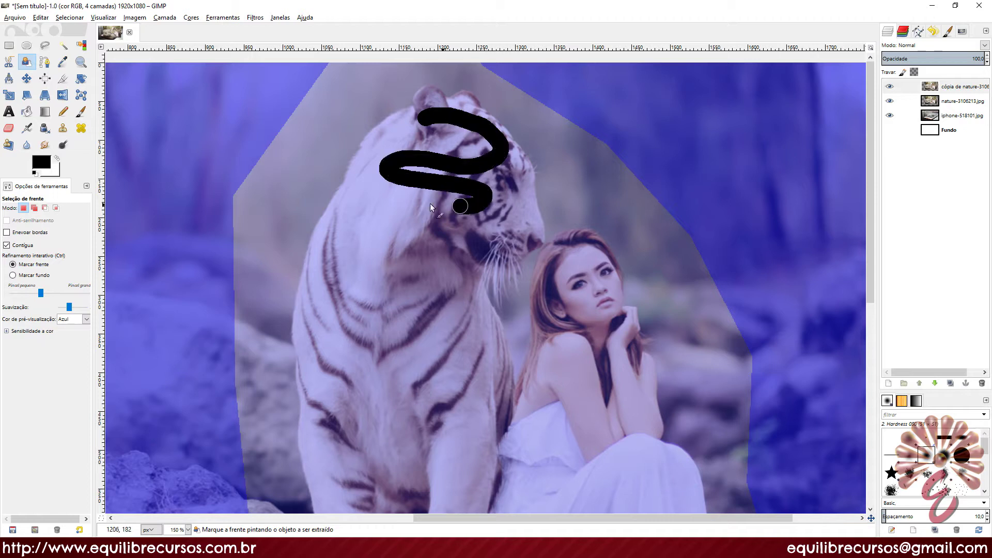
mouse_move(429, 252)
mouse_down()
mouse_move(336, 260)
mouse_move(447, 291)
mouse_move(338, 334)
mouse_move(420, 358)
mouse_move(405, 390)
mouse_move(428, 412)
mouse_move(489, 433)
mouse_move(360, 440)
mouse_up()
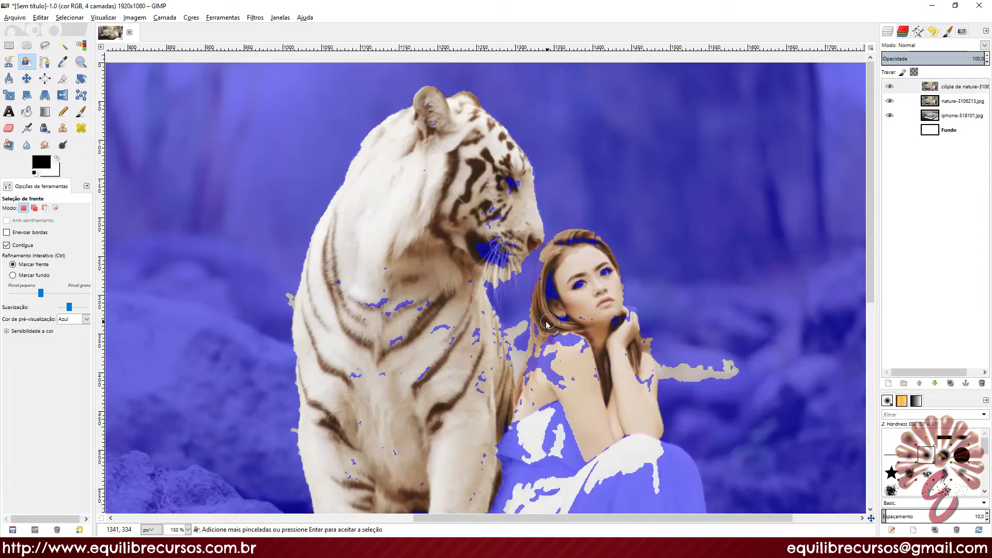
Paint over the missed patches on the tiger's body and muzzle to add them to the foreground.
scroll(549, 153, down, 5)
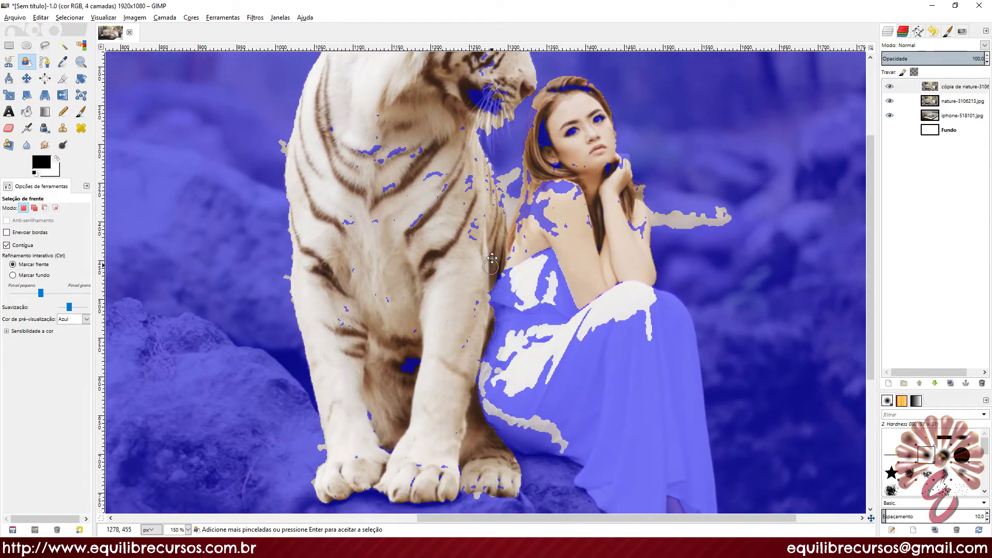
scroll(642, 187, down, 2)
mouse_move(421, 299)
mouse_down()
mouse_move(445, 329)
mouse_move(409, 388)
mouse_move(438, 424)
mouse_move(450, 421)
mouse_move(380, 398)
mouse_move(351, 265)
mouse_move(390, 248)
mouse_move(359, 170)
mouse_move(435, 165)
mouse_move(386, 100)
mouse_move(354, 102)
mouse_move(411, 99)
mouse_move(382, 83)
mouse_move(380, 71)
mouse_move(363, 86)
mouse_move(329, 83)
mouse_move(440, 83)
mouse_move(467, 309)
mouse_move(410, 297)
mouse_move(432, 293)
mouse_up()
scroll(409, 279, up, 5)
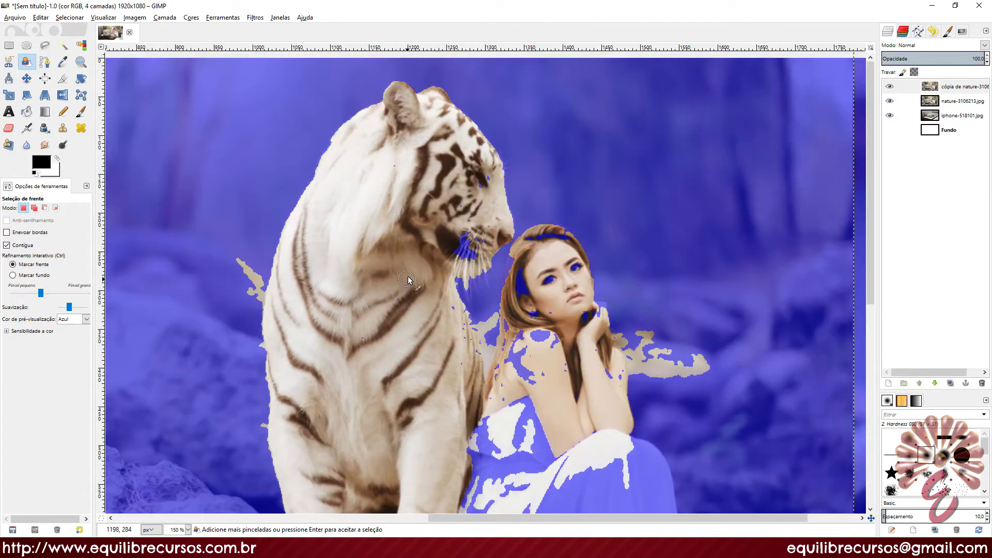
drag(417, 235, 392, 235)
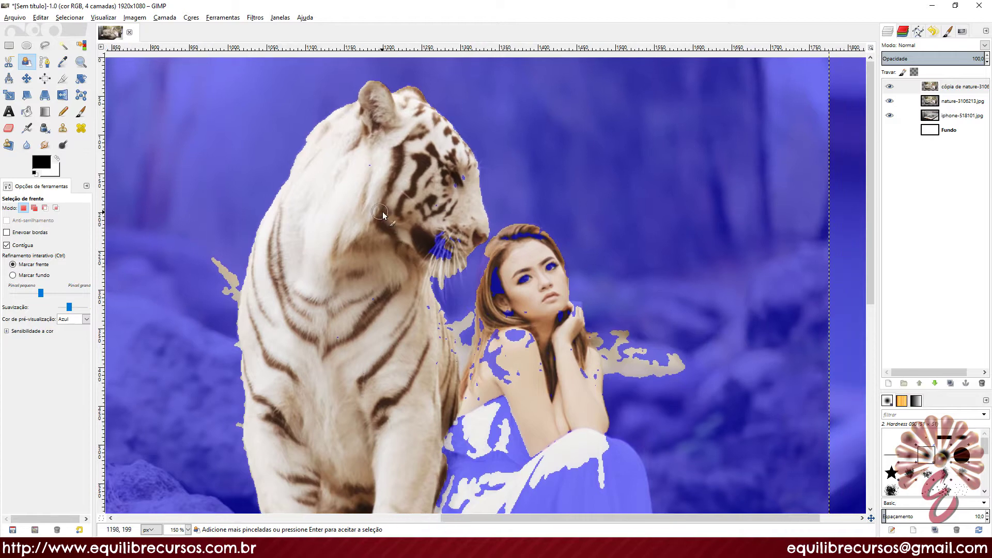
scroll(428, 210, up, 2)
mouse_move(511, 144)
mouse_down()
mouse_move(456, 299)
mouse_move(487, 272)
mouse_up()
mouse_move(429, 305)
mouse_down()
mouse_move(423, 161)
mouse_move(445, 220)
mouse_move(416, 250)
mouse_up()
Paint over the missed patches along the top of the woman's hair to mark them as foreground.
scroll(634, 162, up, 2)
mouse_move(468, 155)
mouse_down()
mouse_move(437, 289)
mouse_move(467, 203)
mouse_move(460, 215)
mouse_up()
mouse_move(513, 195)
mouse_down()
mouse_move(493, 303)
mouse_move(504, 278)
mouse_move(521, 291)
mouse_move(637, 233)
mouse_move(609, 212)
mouse_move(615, 204)
mouse_move(729, 192)
mouse_move(683, 197)
mouse_move(600, 229)
mouse_up()
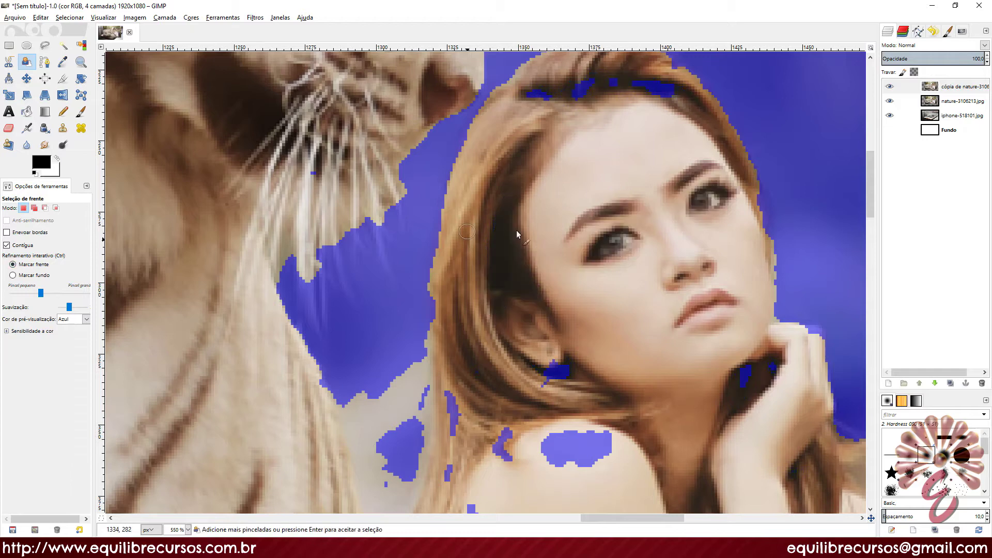
scroll(548, 215, up, 2)
mouse_move(655, 148)
mouse_down()
mouse_move(521, 144)
mouse_move(524, 153)
mouse_move(651, 156)
mouse_up()
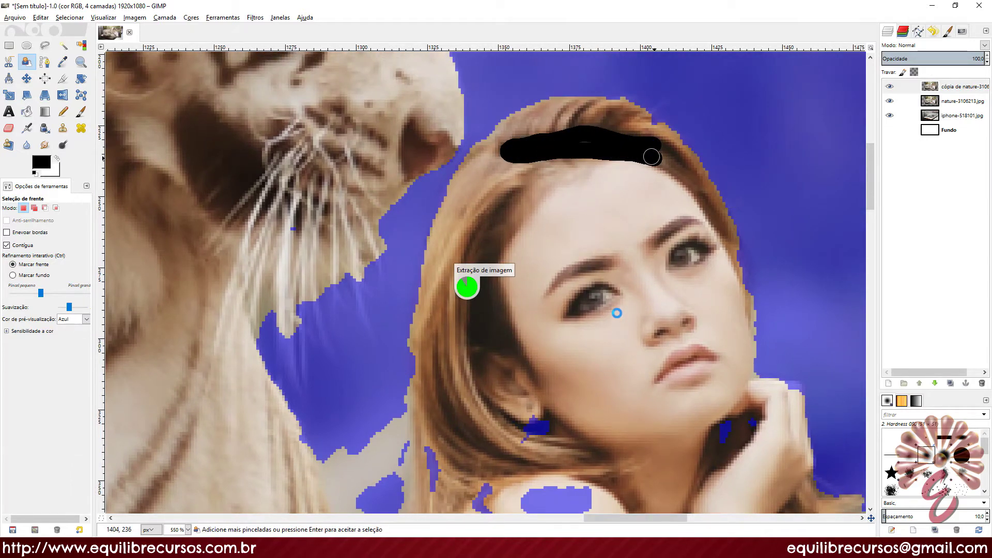
mouse_move(657, 297)
mouse_down()
mouse_move(618, 279)
mouse_move(524, 269)
mouse_up()
Mark the hair edge beside the woman's cheek and the missed spots around her earring, neck and shoulder as foreground.
scroll(568, 273, up, 1)
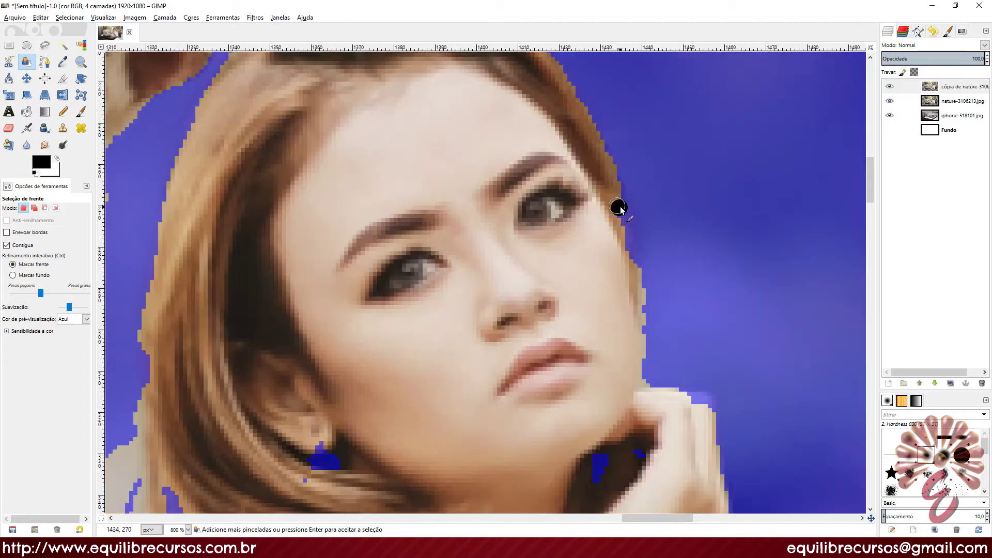
mouse_move(618, 208)
mouse_down()
mouse_move(632, 243)
mouse_move(635, 366)
mouse_up()
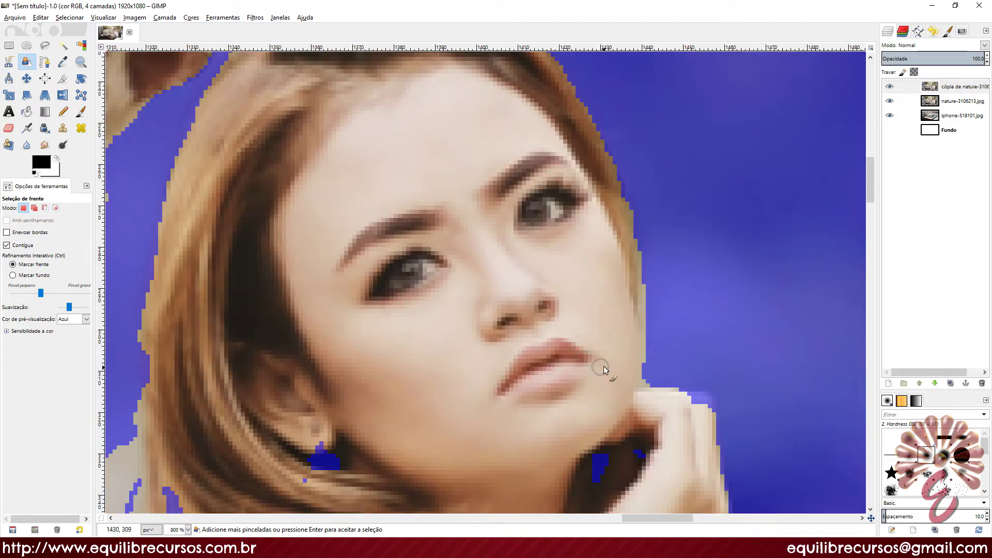
drag(743, 426, 598, 307)
scroll(596, 304, up, 1)
mouse_move(526, 272)
mouse_down()
mouse_move(543, 270)
mouse_move(550, 292)
mouse_up()
mouse_move(458, 333)
mouse_down()
mouse_move(392, 373)
mouse_move(381, 361)
mouse_move(401, 347)
mouse_move(407, 357)
mouse_move(600, 144)
mouse_move(638, 148)
mouse_up()
scroll(394, 327, down, 2)
mouse_move(471, 235)
mouse_down()
mouse_move(436, 230)
mouse_move(447, 141)
mouse_move(353, 268)
mouse_move(336, 333)
mouse_move(347, 280)
mouse_move(472, 248)
mouse_move(507, 224)
mouse_move(695, 364)
mouse_up()
Enlarge the marking brush slightly and paint over the woman's white dress to mark it as foreground.
scroll(491, 366, down, 3)
scroll(491, 366, down, 5)
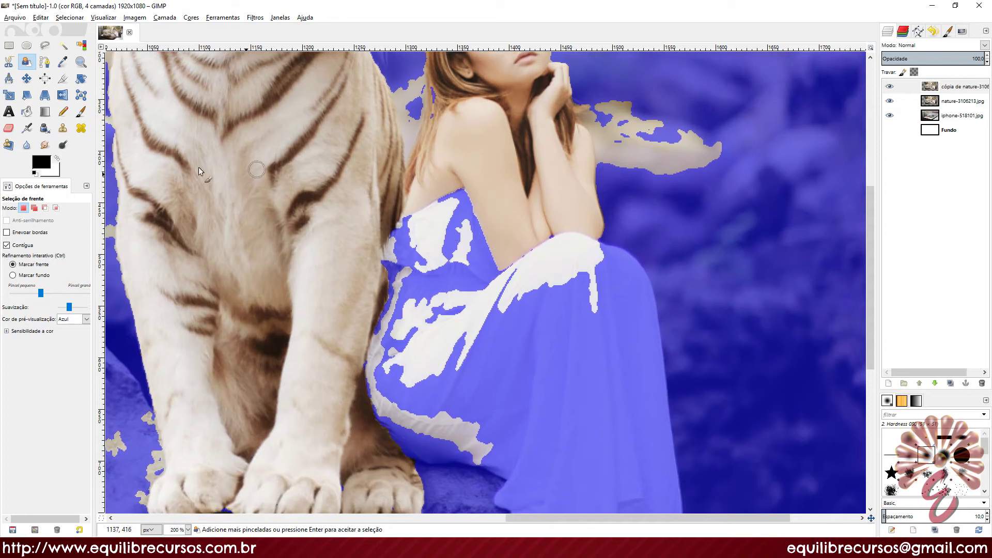
drag(46, 295, 47, 296)
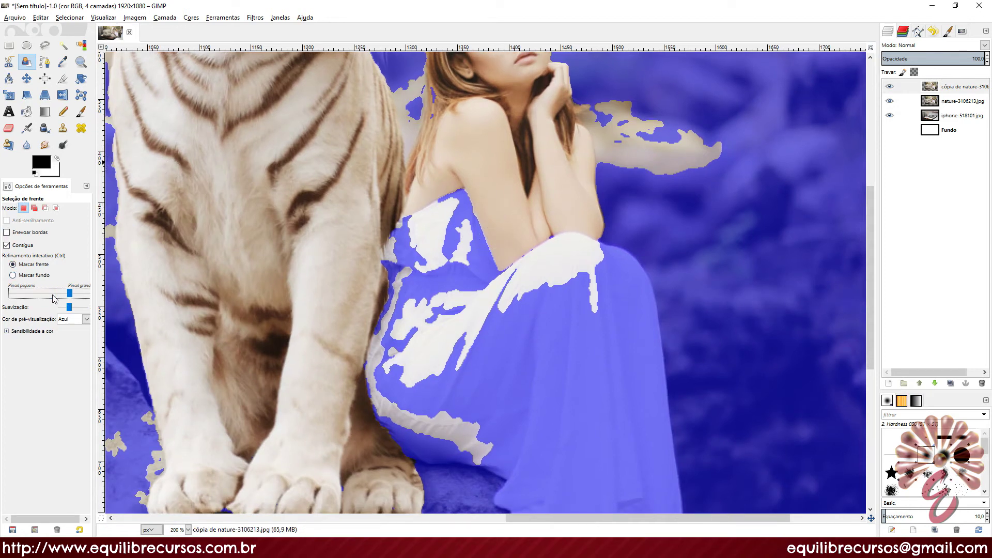
mouse_move(462, 190)
mouse_down()
mouse_move(440, 351)
mouse_move(577, 377)
mouse_move(626, 449)
mouse_up()
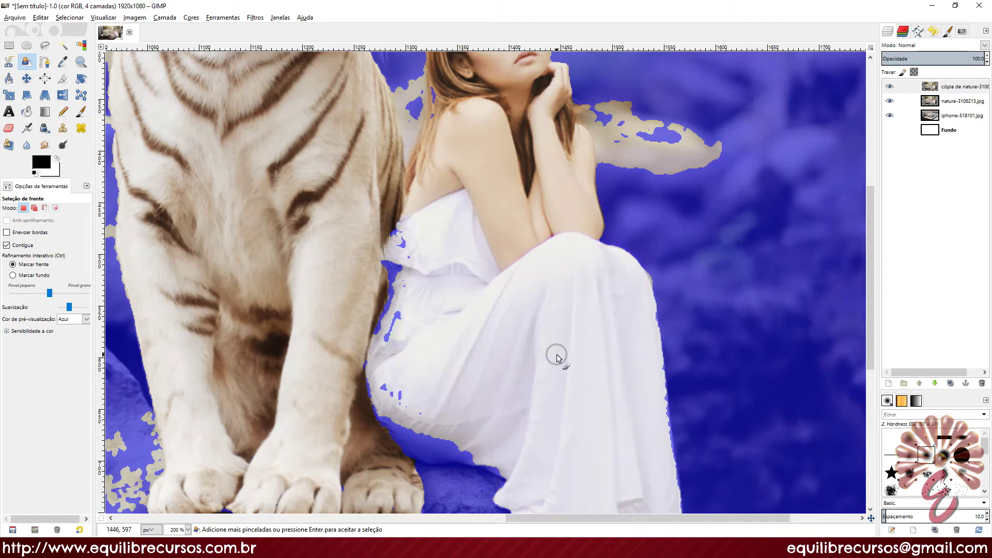
drag(557, 310, 618, 279)
Paint over the missed patches where the back of the dress meets the tiger to add them to the foreground.
scroll(525, 273, up, 1)
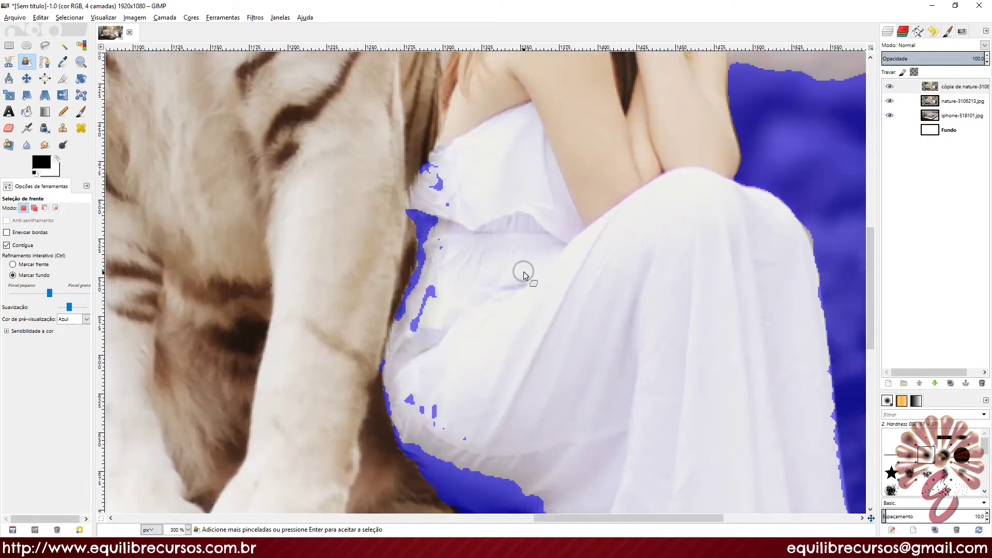
mouse_move(440, 168)
mouse_down()
mouse_move(450, 194)
mouse_move(408, 290)
mouse_move(395, 355)
mouse_move(407, 339)
mouse_move(423, 342)
mouse_move(390, 380)
mouse_move(398, 416)
mouse_move(398, 344)
mouse_move(432, 414)
mouse_move(435, 394)
mouse_move(408, 397)
mouse_move(384, 350)
mouse_move(442, 428)
mouse_move(494, 444)
mouse_up()
mouse_move(401, 279)
mouse_down()
mouse_move(401, 180)
mouse_move(410, 216)
mouse_up()
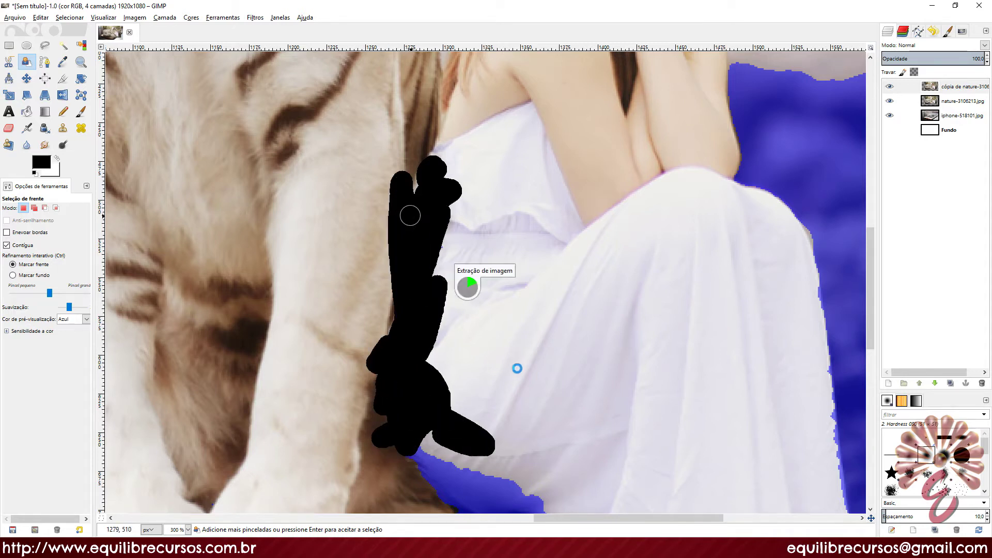
Mark the shaded underside of the dress beside the tiger's hind leg as foreground.
drag(536, 380, 503, 138)
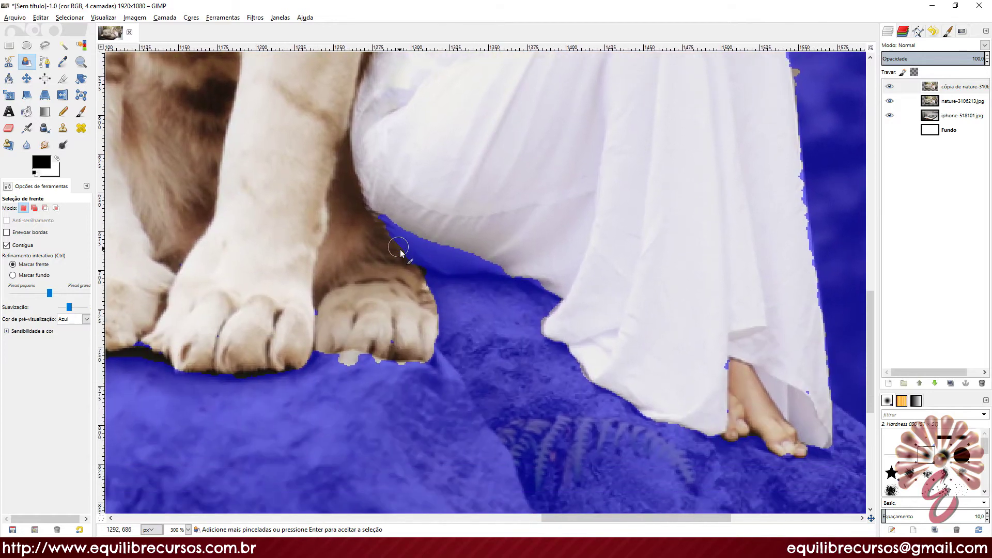
scroll(434, 241, up, 2)
mouse_move(643, 324)
mouse_down()
mouse_move(535, 288)
mouse_move(469, 296)
mouse_move(406, 281)
mouse_move(343, 223)
mouse_up()
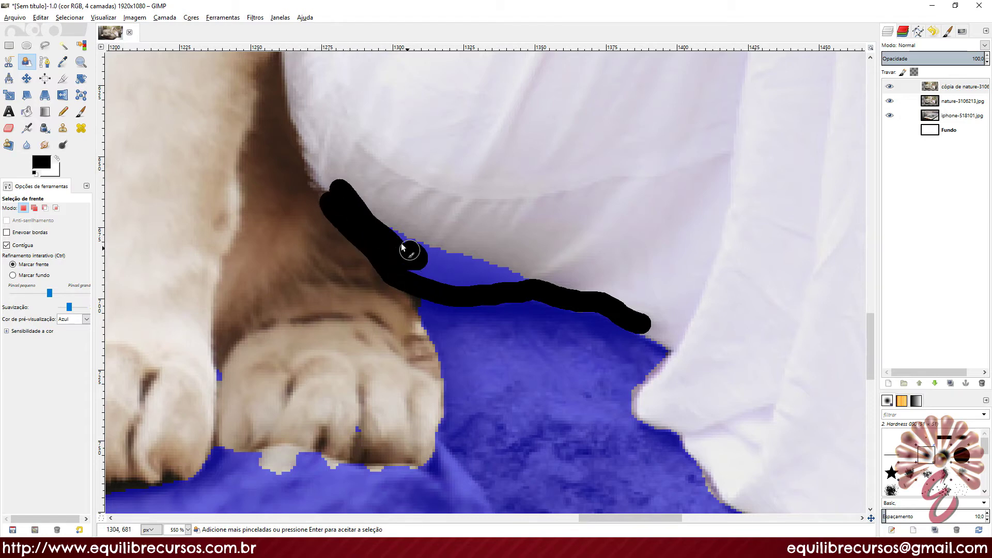
mouse_move(401, 243)
mouse_down()
mouse_move(498, 266)
mouse_move(462, 273)
mouse_move(393, 227)
mouse_up()
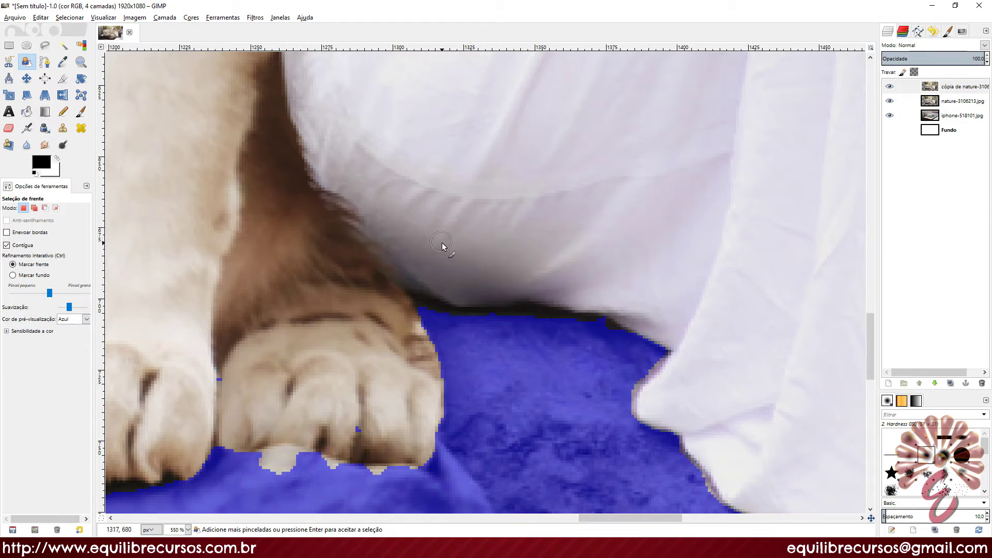
Paint over the tiger's hind paw to add its missed spots to the foreground.
scroll(442, 243, down, 2)
drag(391, 289, 471, 195)
drag(479, 248, 392, 224)
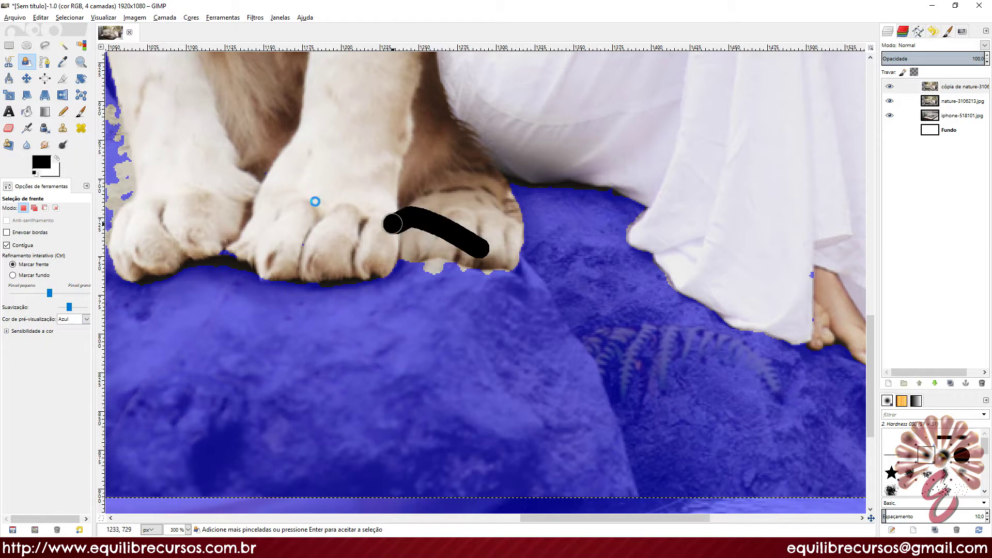
drag(137, 182, 331, 209)
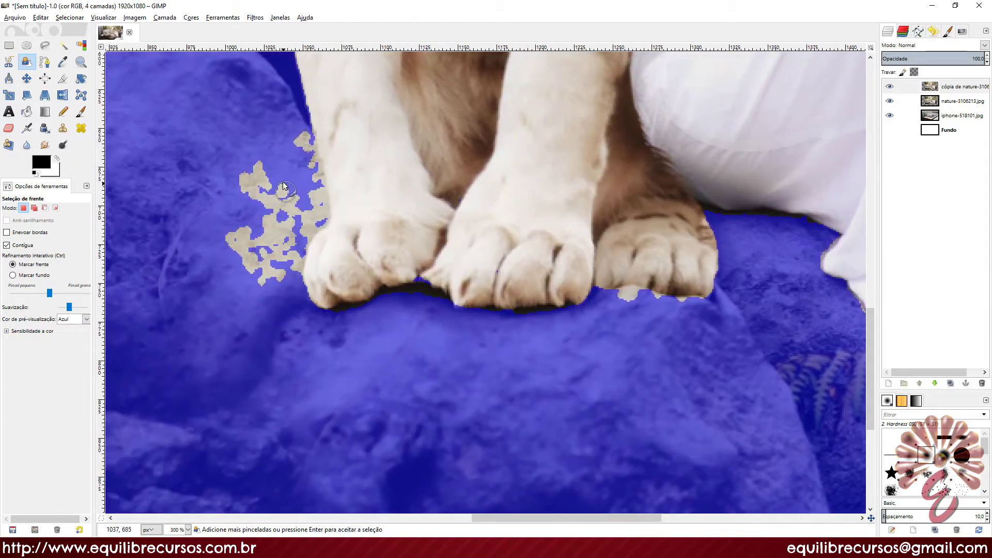
Switch to marking background and paint over the stray rock patches beside the tiger's back to exclude them.
scroll(440, 200, down, 2)
drag(604, 245, 521, 301)
drag(593, 271, 490, 495)
drag(384, 256, 441, 345)
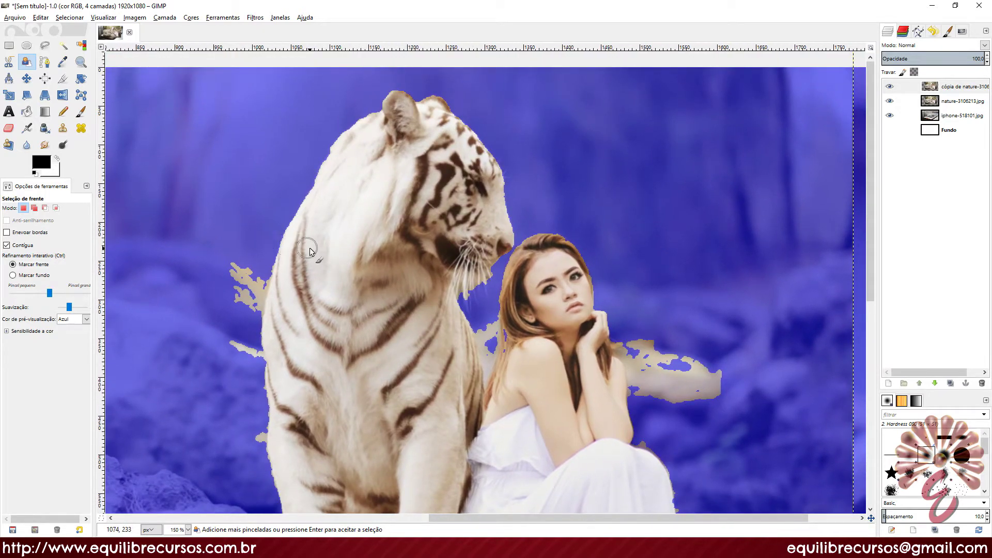
drag(310, 249, 322, 234)
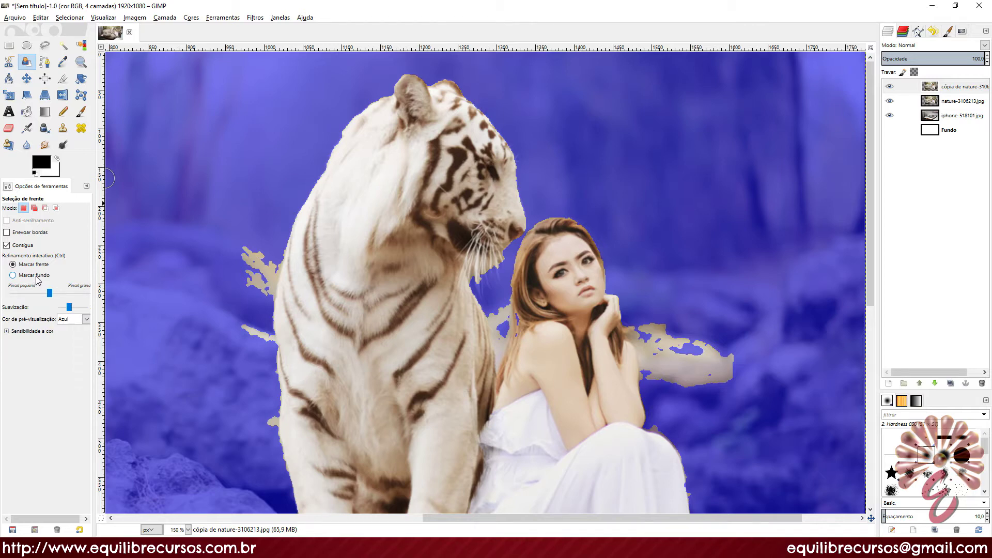
drag(186, 306, 265, 275)
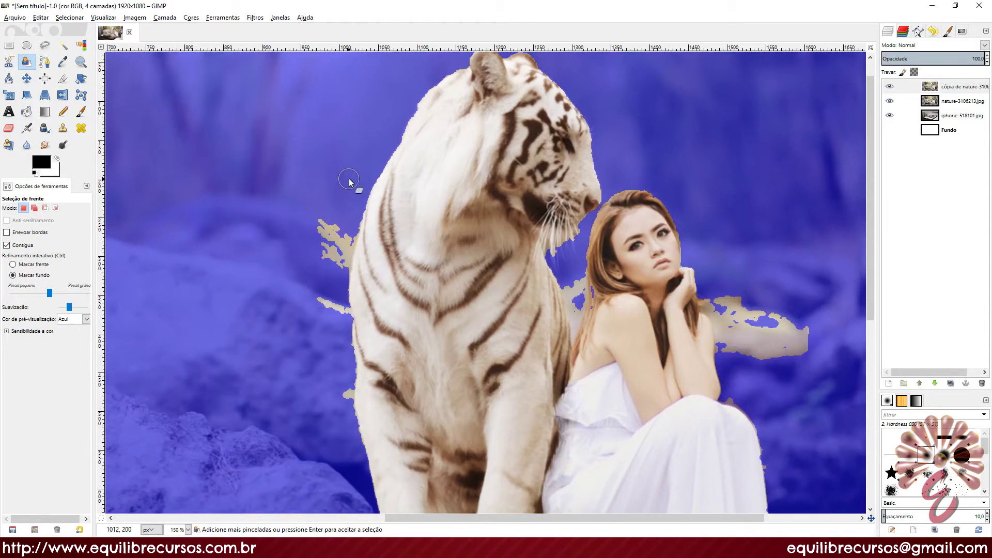
scroll(312, 319, up, 2)
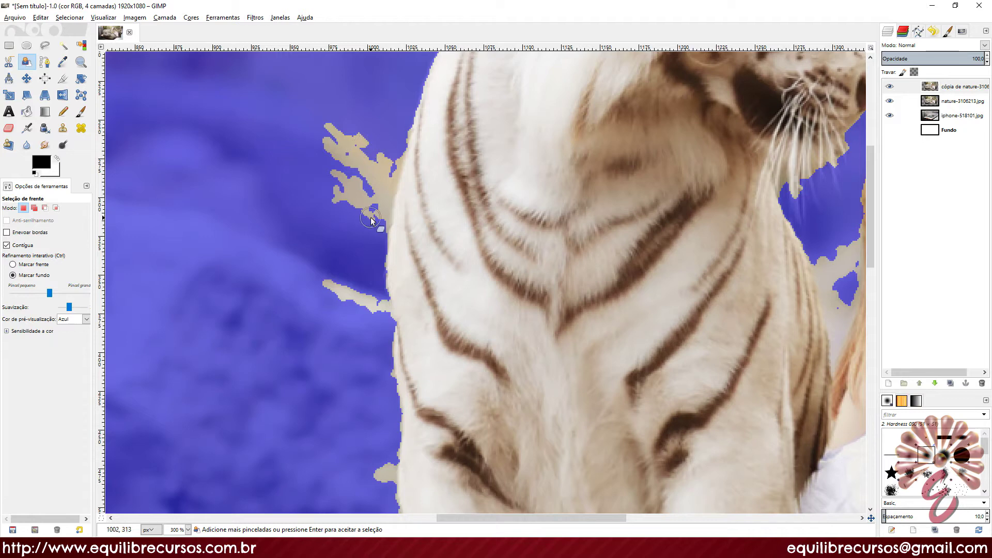
scroll(346, 236, down, 2)
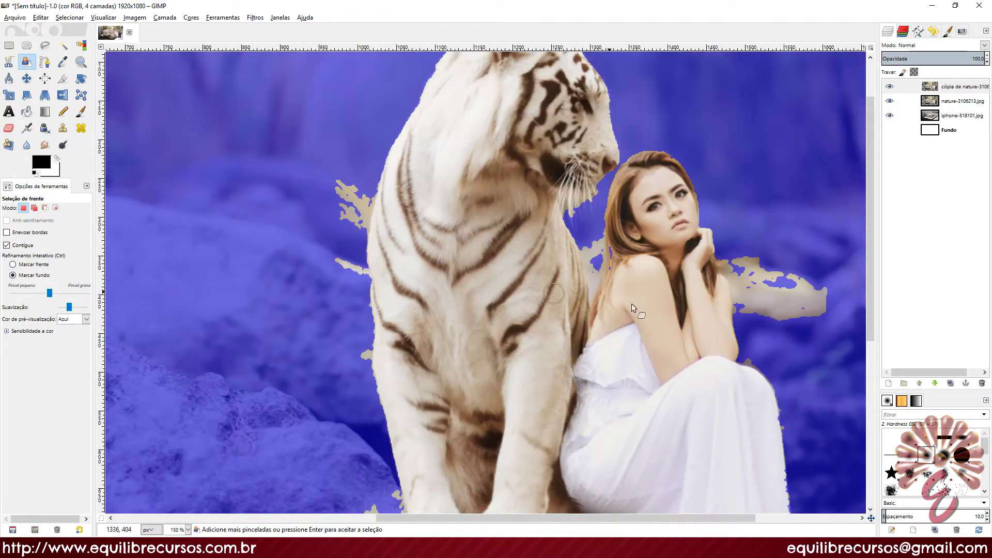
scroll(525, 333, up, 1)
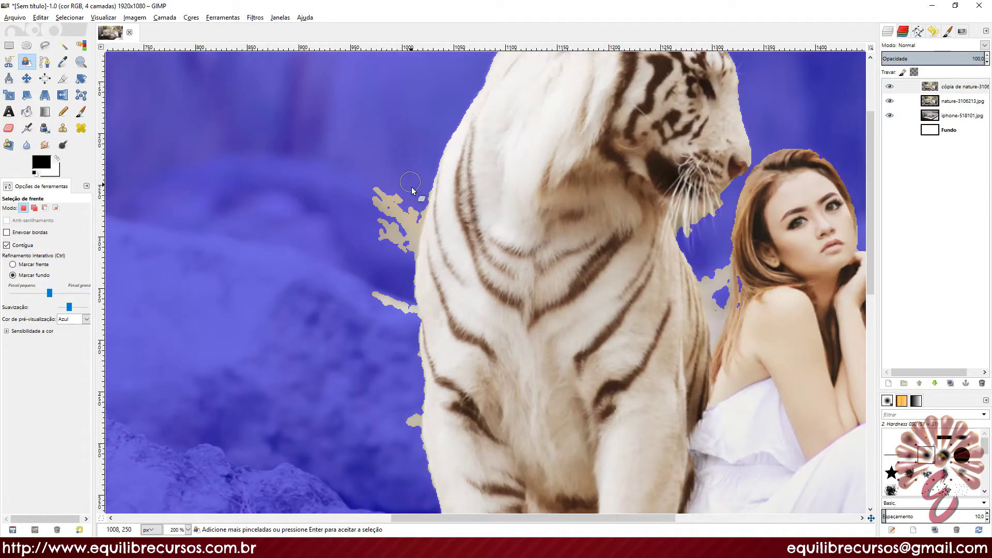
scroll(397, 217, up, 2)
mouse_move(447, 191)
mouse_down()
mouse_move(426, 264)
mouse_move(396, 181)
mouse_move(359, 237)
mouse_move(365, 253)
mouse_up()
scroll(365, 258, down, 3)
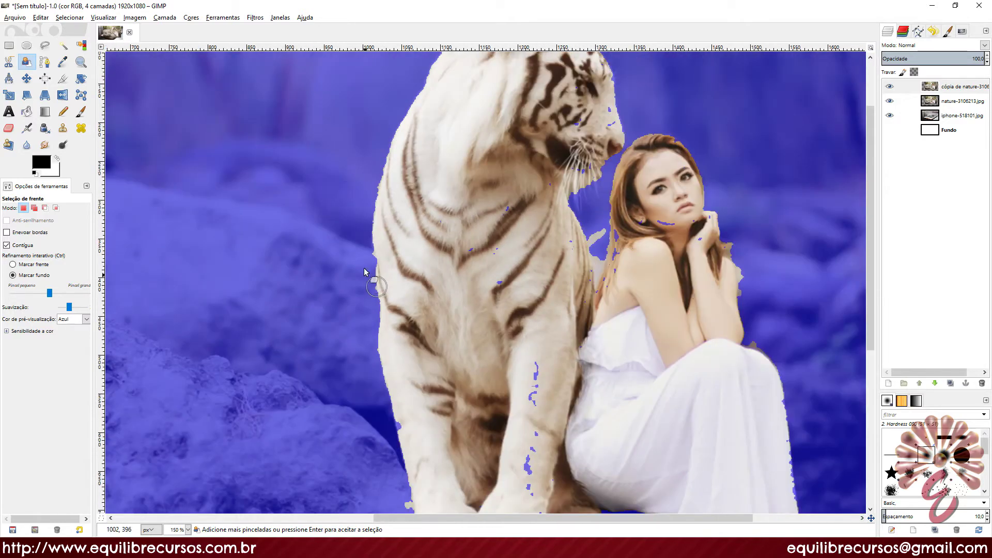
Mark the gap between the tiger's flank and the woman's hair as background, down to its narrow lower tip.
scroll(328, 217, down, 5)
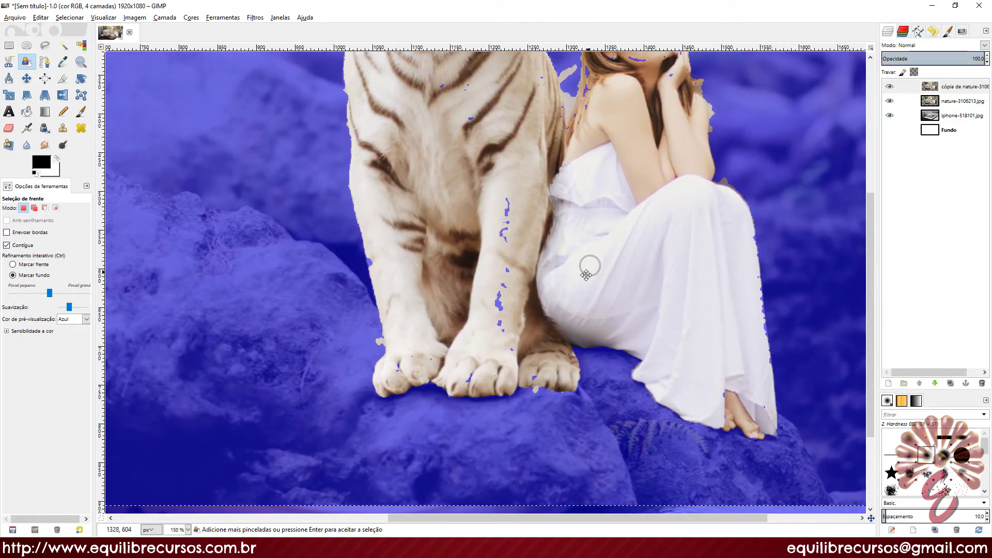
scroll(586, 266, right, 2)
scroll(554, 332, left, 1)
scroll(553, 332, up, 5)
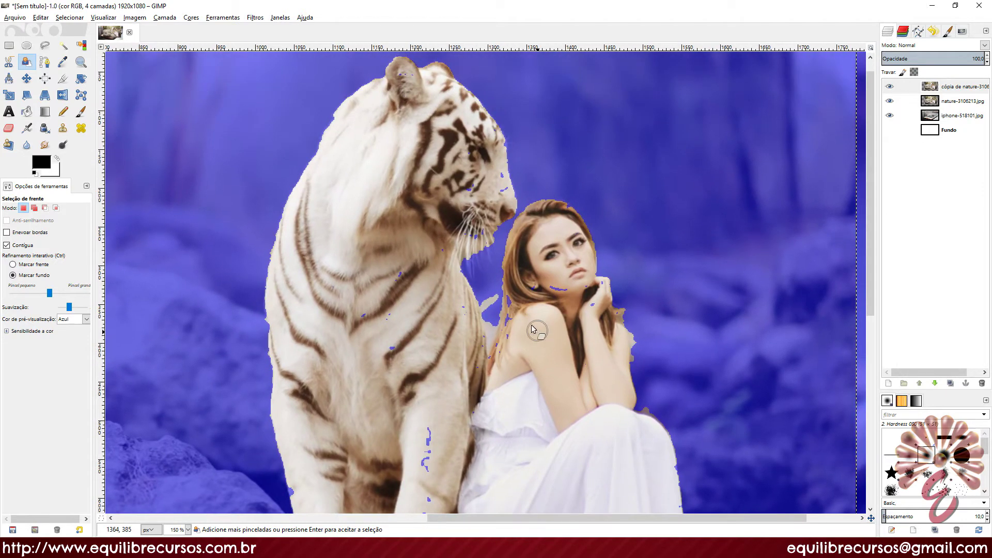
scroll(514, 293, up, 5)
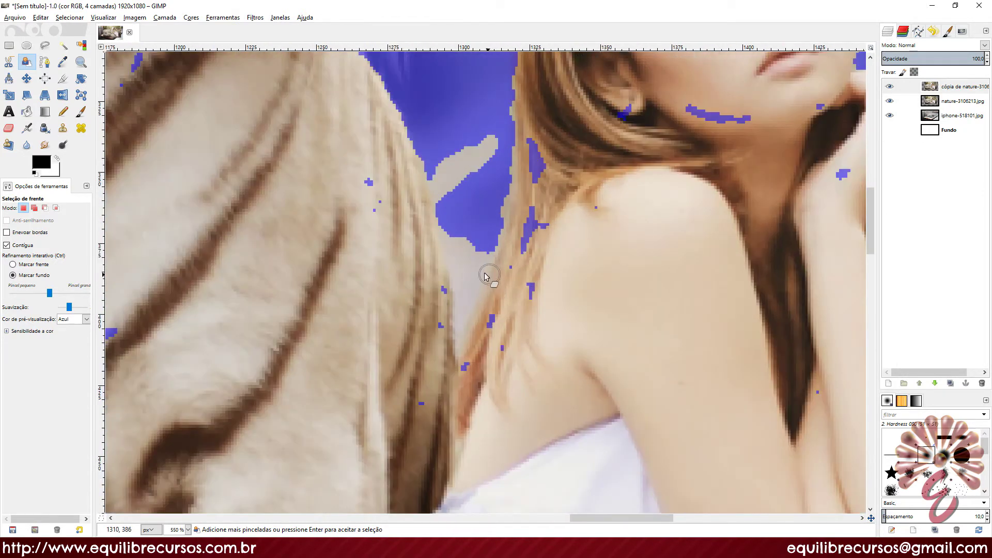
mouse_move(463, 278)
mouse_down()
mouse_move(450, 155)
mouse_move(476, 133)
mouse_move(484, 135)
mouse_move(481, 212)
mouse_move(467, 290)
mouse_up()
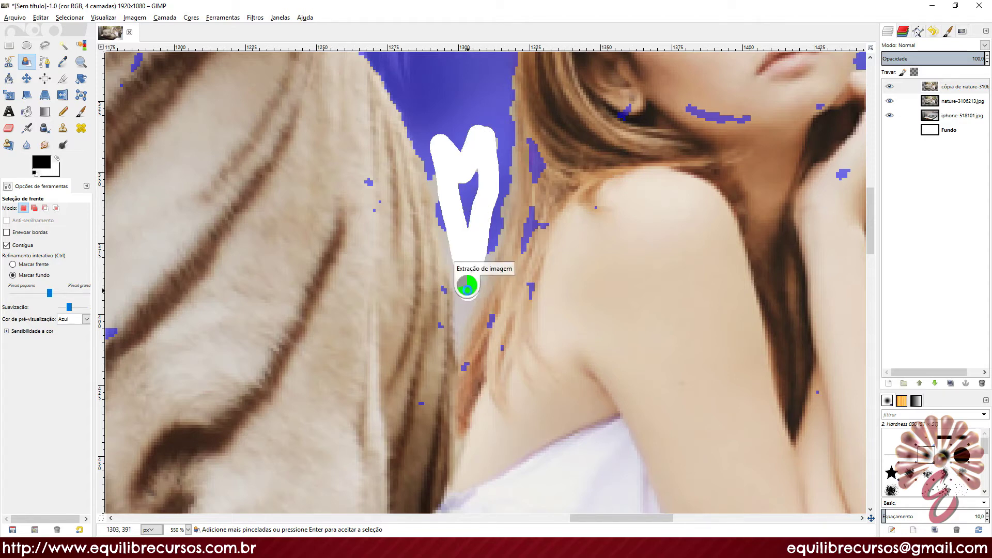
scroll(468, 293, up, 2)
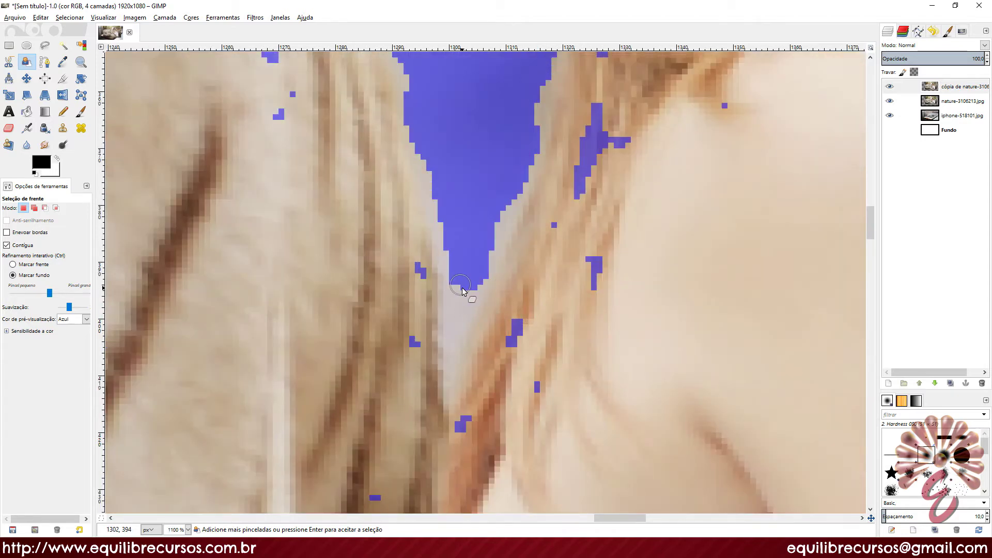
scroll(462, 291, up, 2)
mouse_move(434, 365)
mouse_down()
mouse_move(483, 242)
mouse_move(447, 300)
mouse_move(454, 231)
mouse_up()
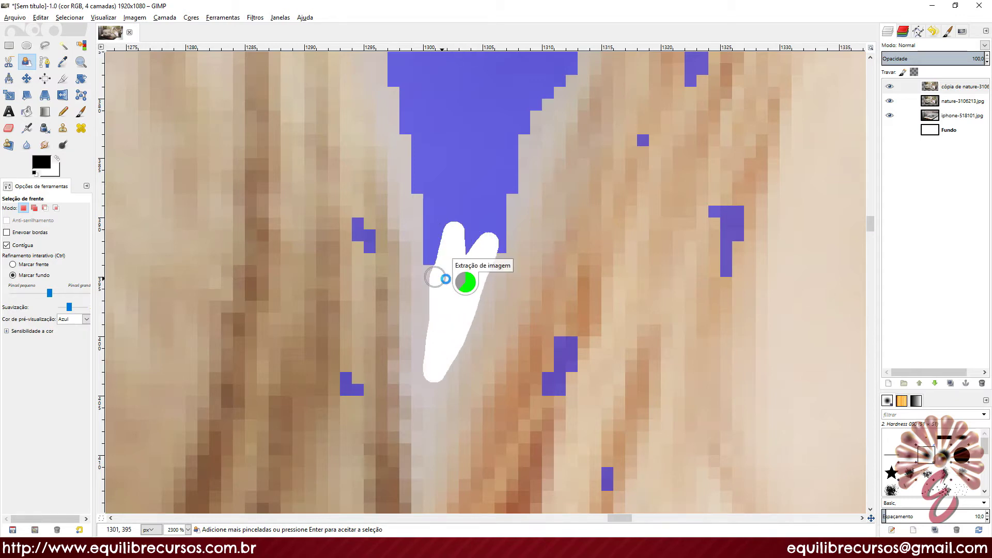
Switch back to marking foreground and paint over the missed spots on the tiger's front legs, paws and outer leg edge.
scroll(446, 279, down, 6)
scroll(480, 261, down, 1)
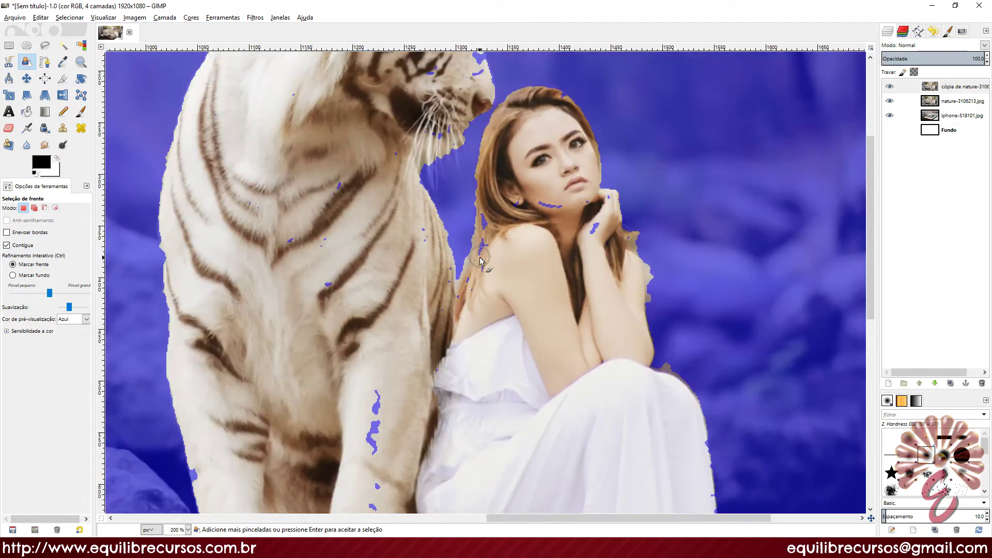
scroll(407, 225, down, 1)
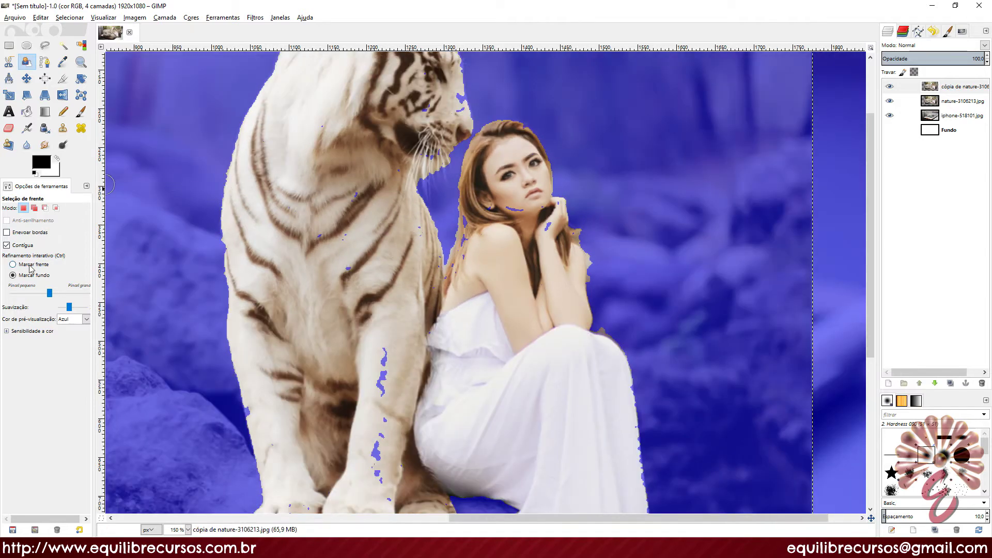
scroll(311, 321, down, 4)
mouse_move(389, 256)
mouse_down()
mouse_move(385, 367)
mouse_move(423, 436)
mouse_up()
mouse_move(448, 427)
mouse_down()
mouse_move(395, 389)
mouse_move(403, 371)
mouse_move(354, 435)
mouse_move(281, 433)
mouse_up()
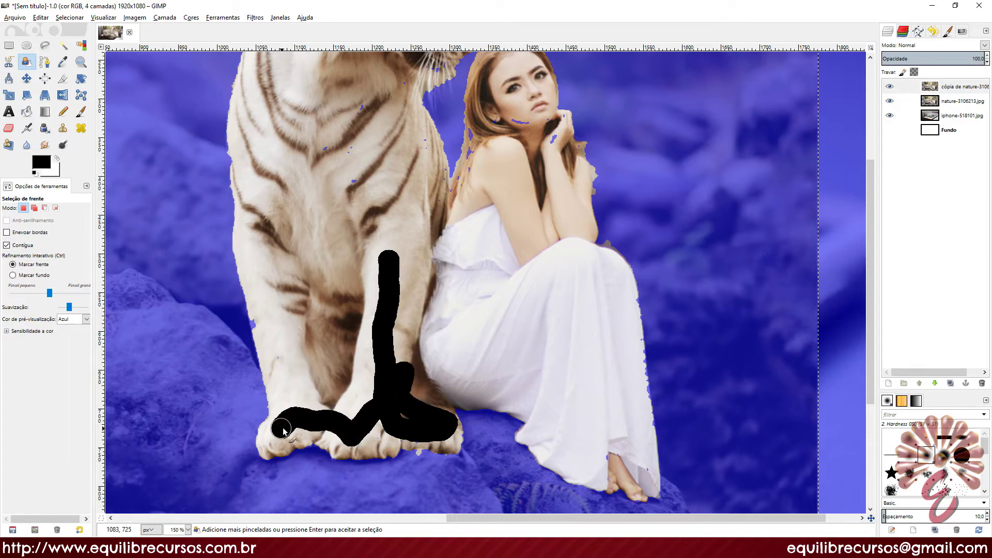
scroll(230, 314, up, 1)
drag(230, 312, 321, 321)
key(ctrl)
drag(339, 367, 352, 263)
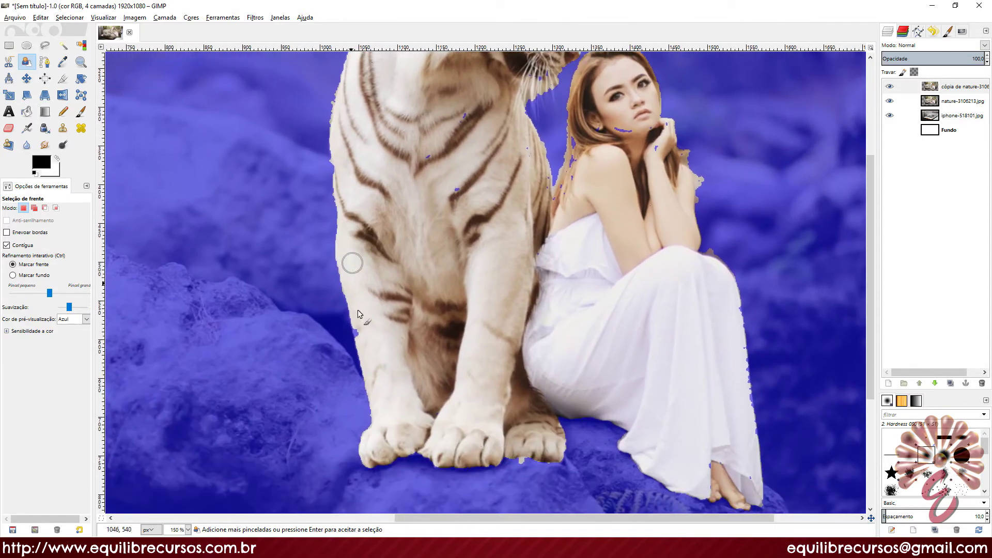
scroll(361, 339, up, 3)
drag(352, 333, 356, 357)
Paint over the remaining missed specks on the tiger's muzzle and chest and the woman's face and hand as foreground.
scroll(439, 317, down, 4)
scroll(543, 222, up, 5)
mouse_move(493, 101)
mouse_down()
mouse_move(428, 324)
mouse_move(330, 147)
mouse_move(327, 170)
mouse_up()
drag(531, 222, 402, 402)
mouse_move(520, 243)
mouse_down()
mouse_move(547, 336)
mouse_move(703, 246)
mouse_move(644, 242)
mouse_up()
drag(591, 341, 338, 215)
drag(502, 232, 454, 233)
scroll(380, 295, down, 2)
scroll(260, 194, down, 3)
Accept the foreground extraction to turn it into a selection around the tiger and the woman.
drag(260, 194, 383, 266)
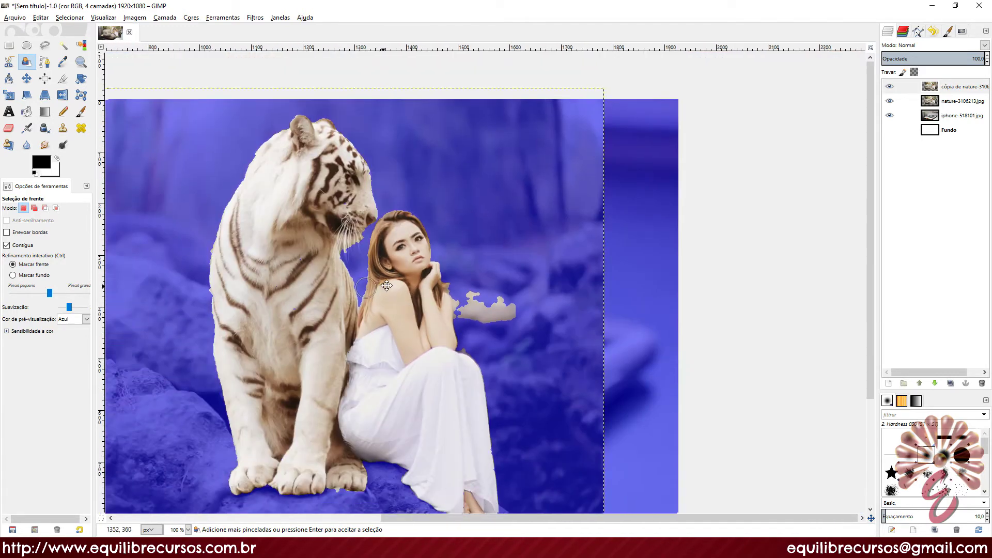
drag(246, 296, 440, 296)
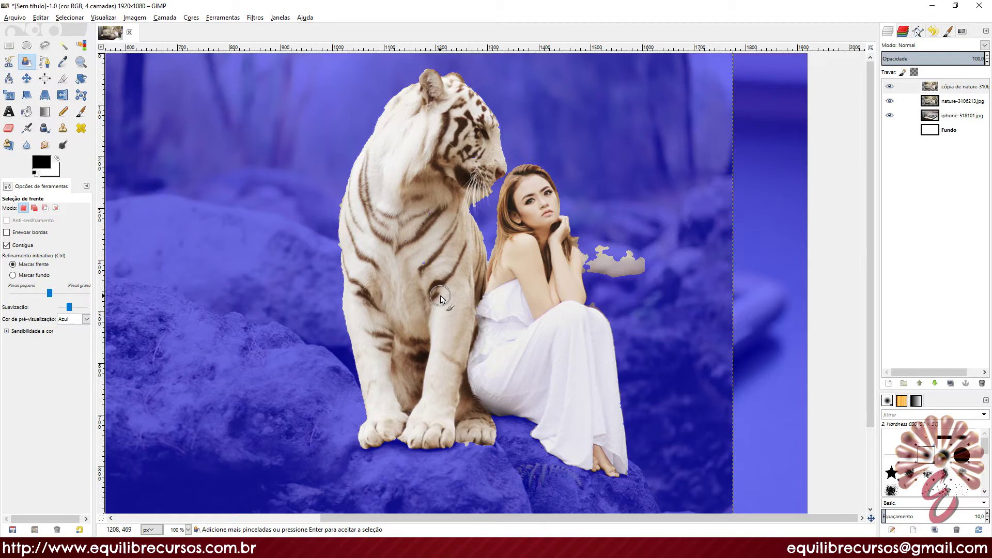
key(Return)
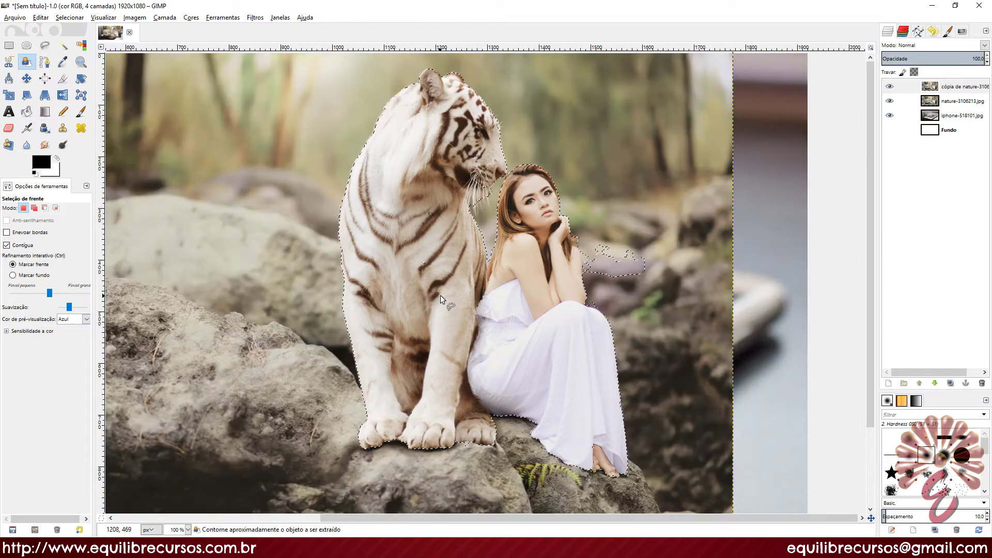
scroll(508, 273, down, 3)
scroll(430, 225, down, 1)
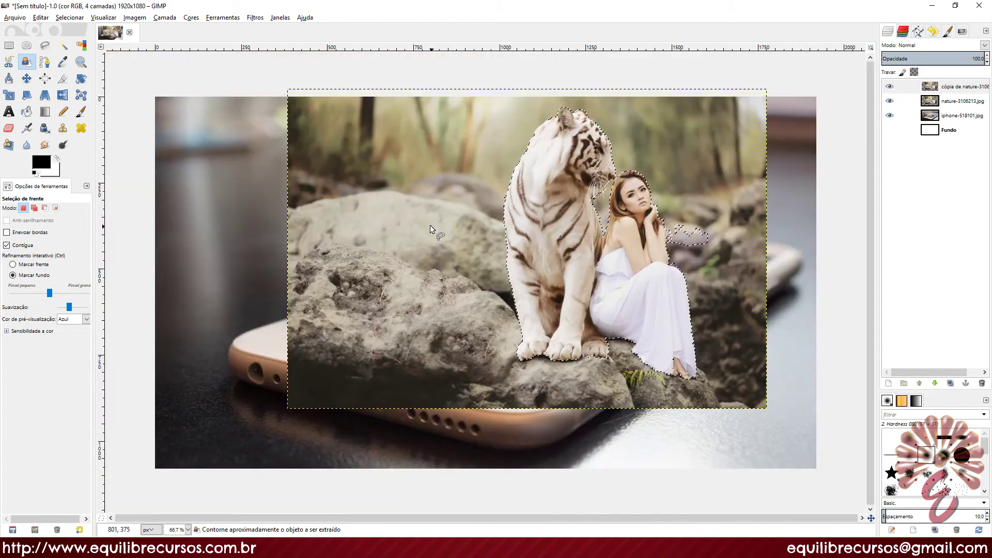
Feather the selection around the tiger and the woman by 5 px.
click(70, 17)
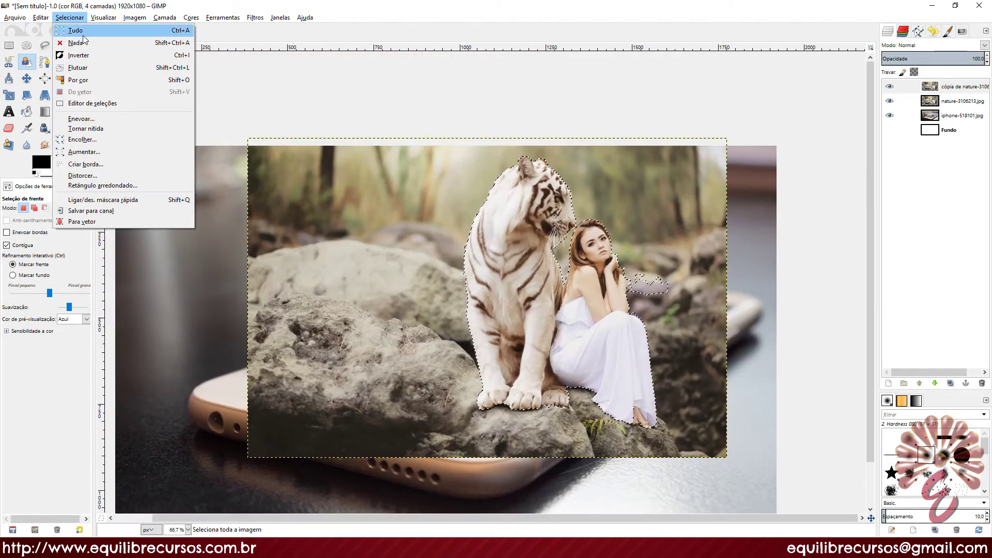
click(80, 119)
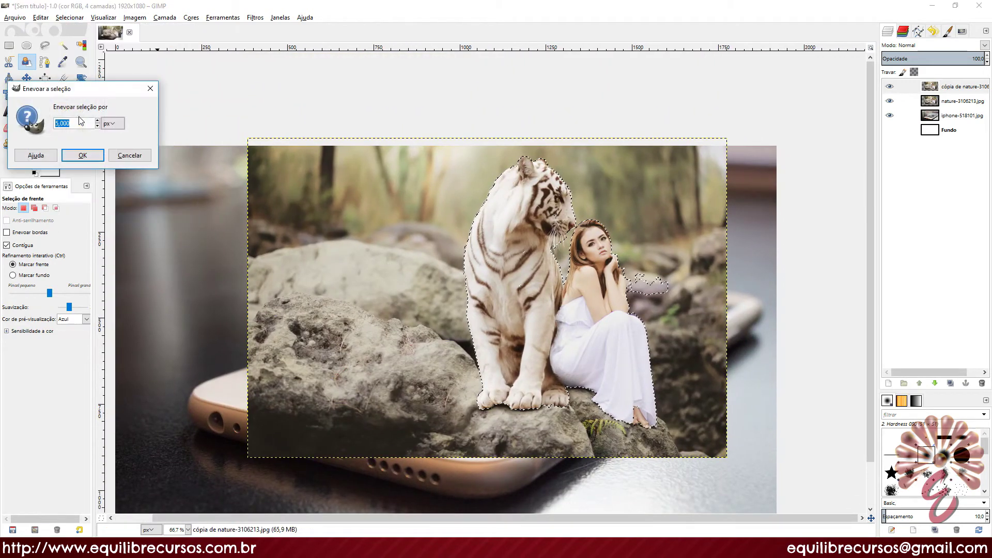
click(83, 157)
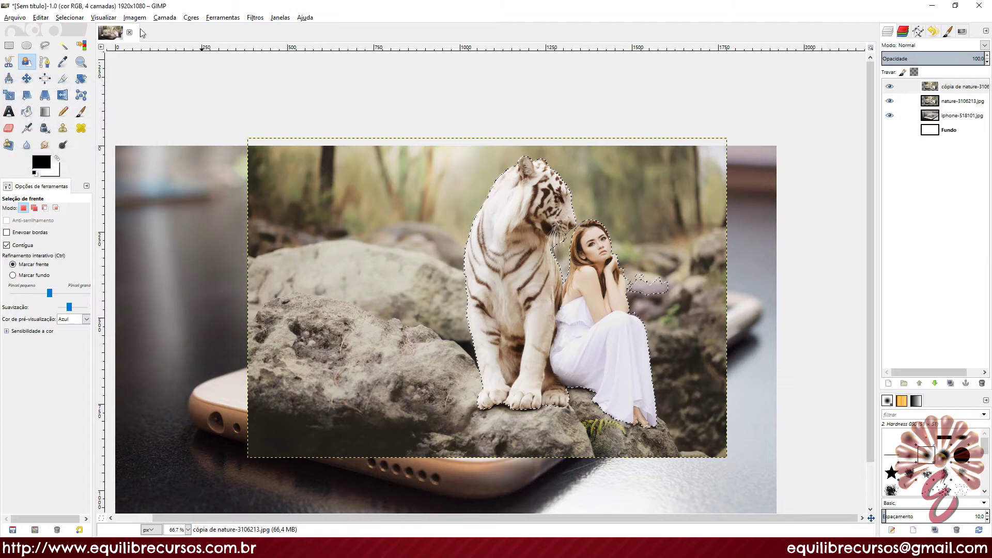
Copy the selected tiger and woman and paste them as a new layer of their own.
click(41, 17)
click(47, 88)
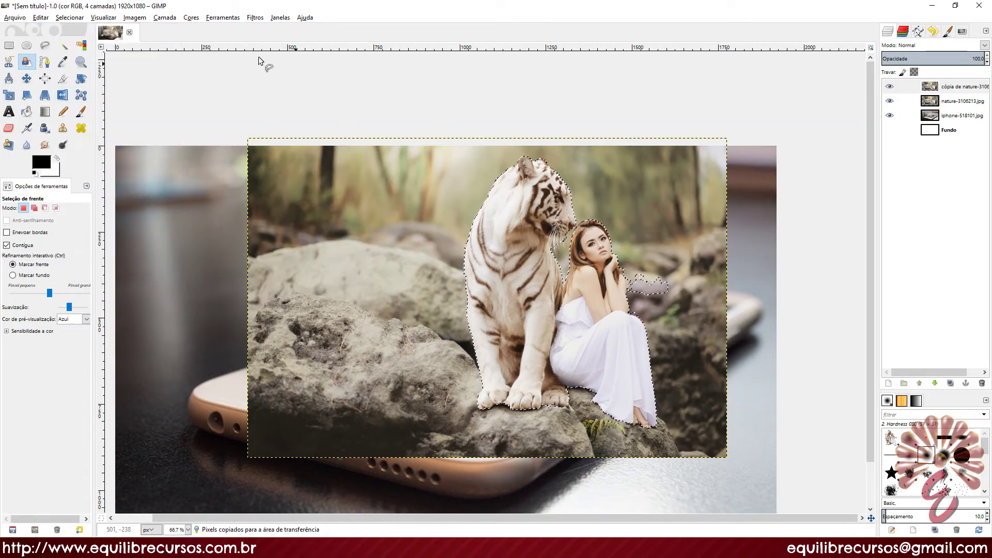
click(41, 17)
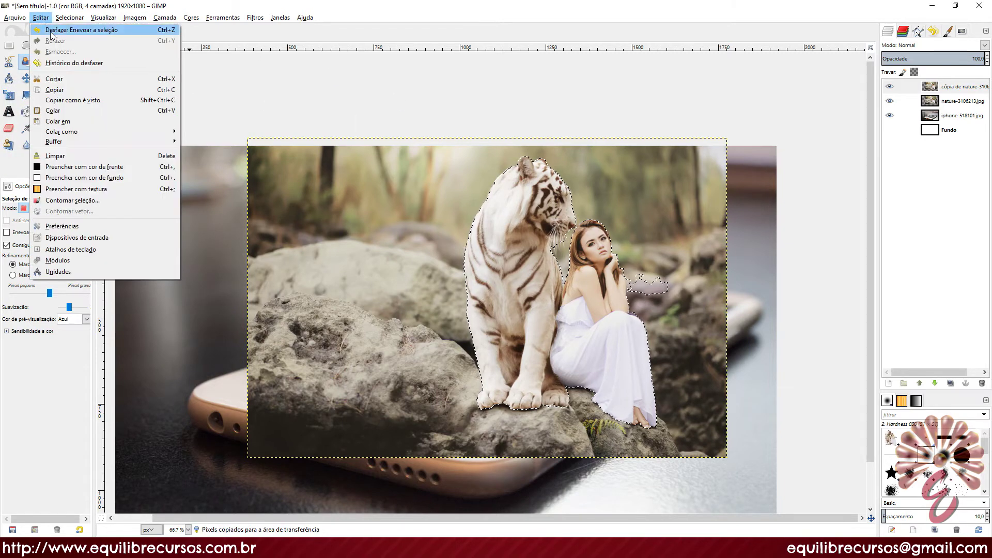
click(61, 112)
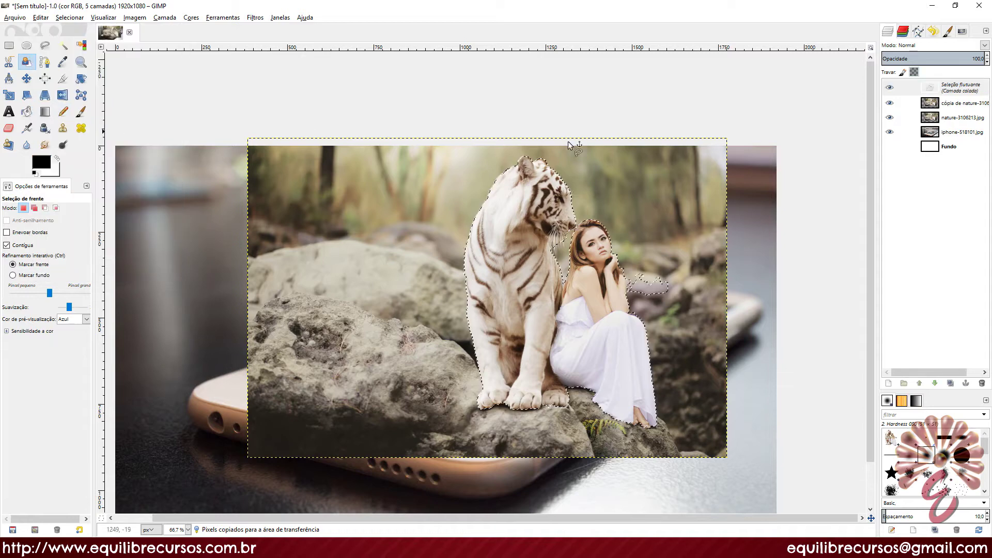
right_click(959, 92)
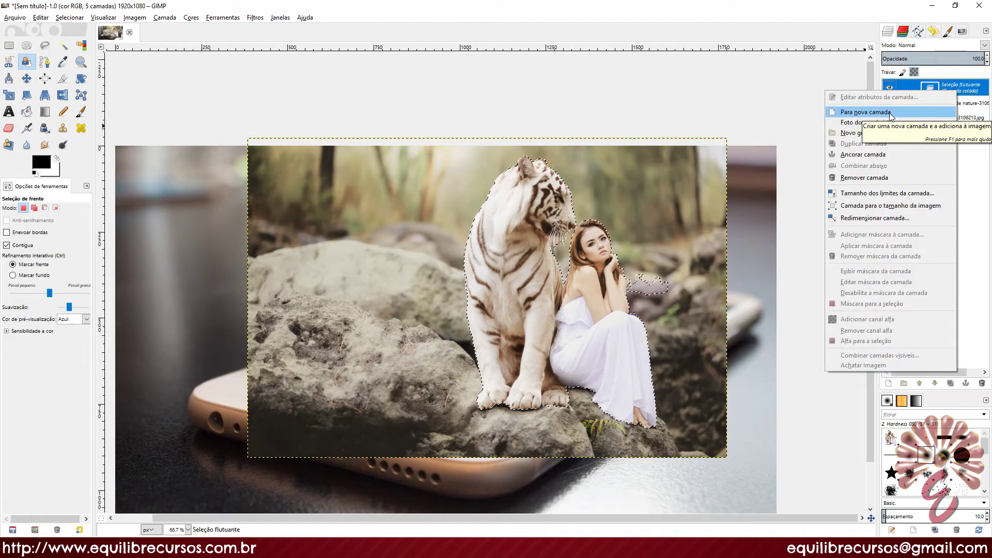
click(866, 112)
Hide both nature photo layers and the iphone-518101.jpg layer, and inspect the cut-out's edges for leftover background.
click(890, 101)
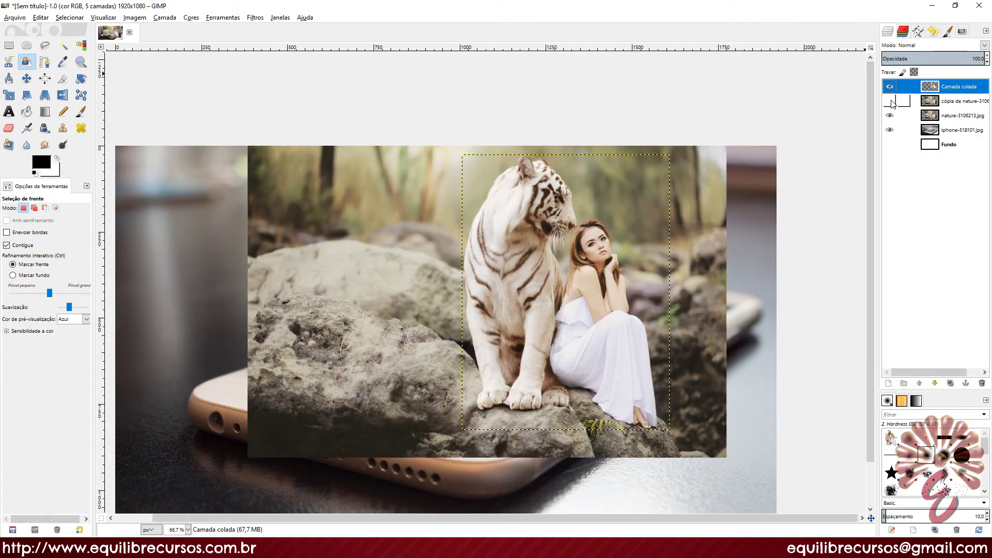
click(891, 115)
click(890, 130)
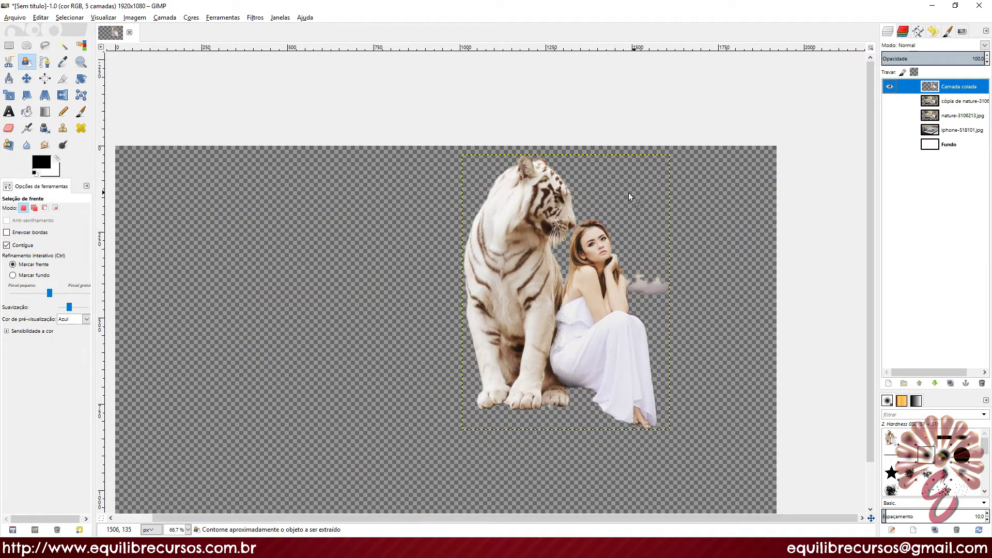
drag(589, 194, 547, 194)
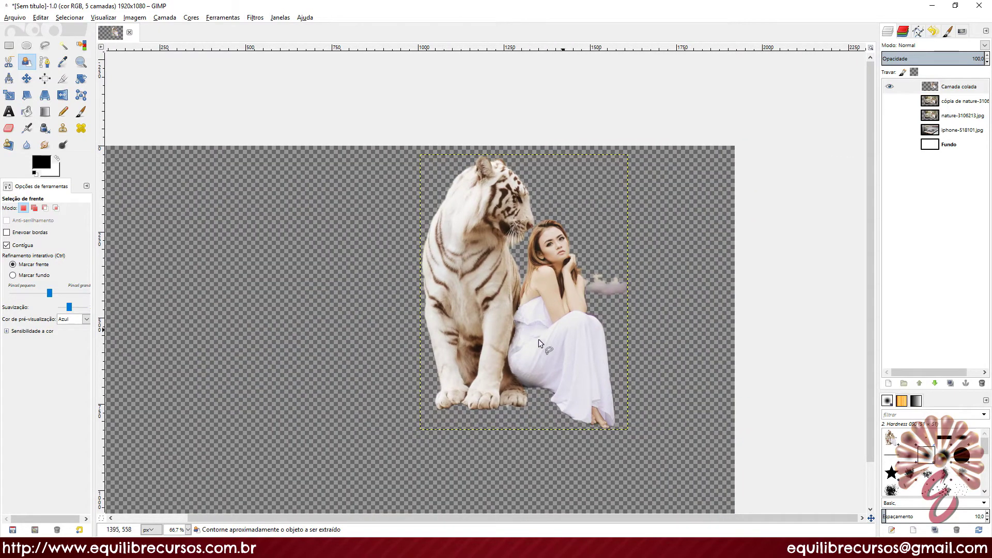
drag(485, 263, 458, 273)
scroll(487, 265, up, 4)
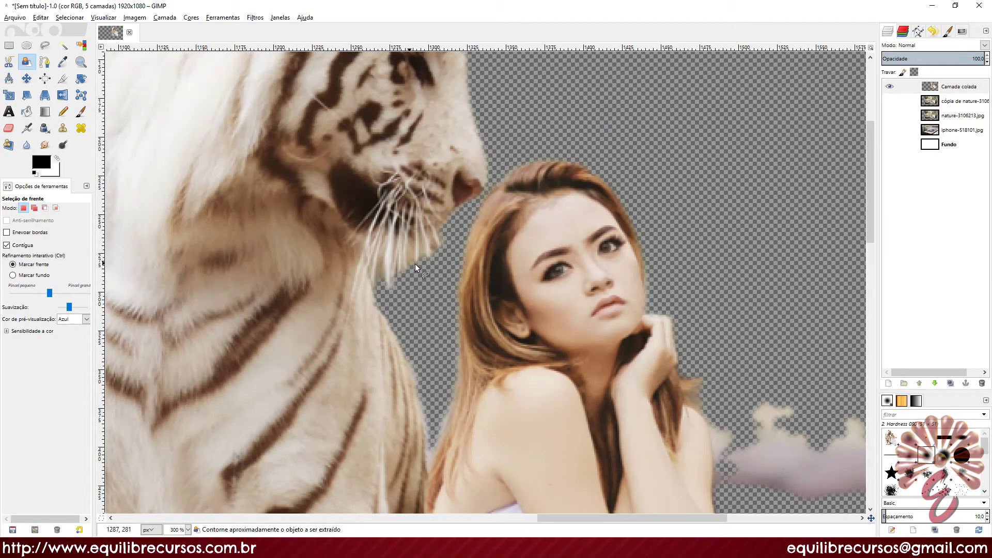
drag(577, 336, 402, 232)
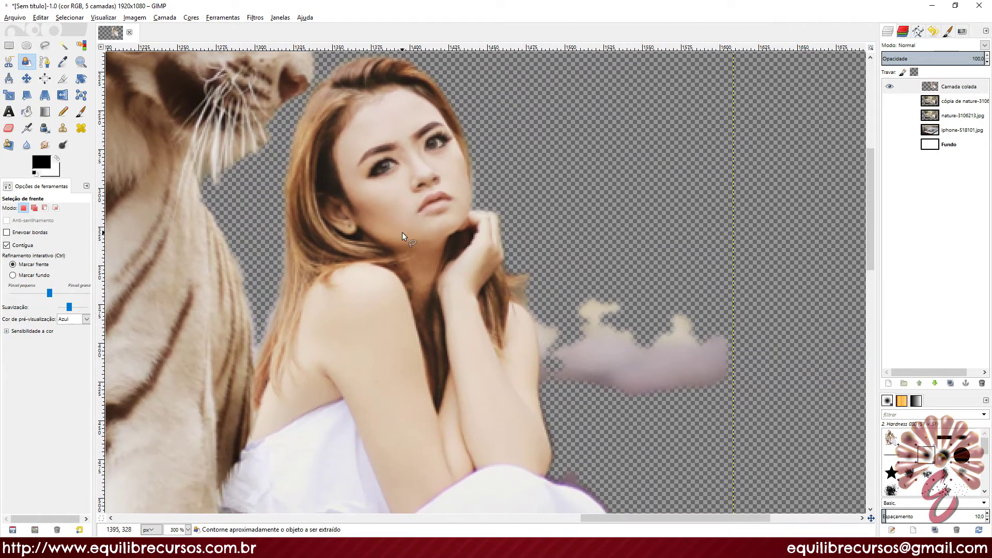
Erase the leftover stone patch beside the woman's arm with the Eraser, using the Hardness 025 brush at size 58.91.
click(9, 127)
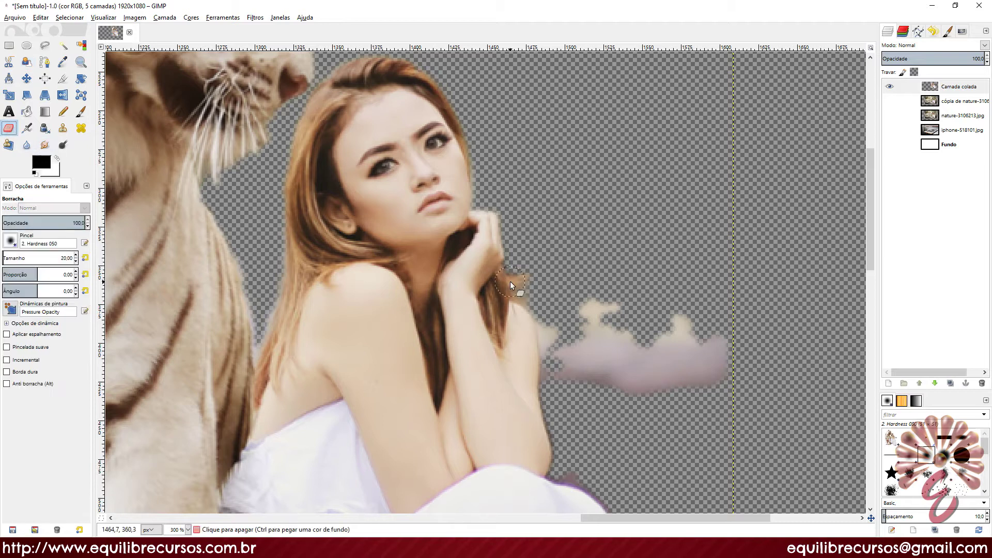
drag(609, 409, 530, 285)
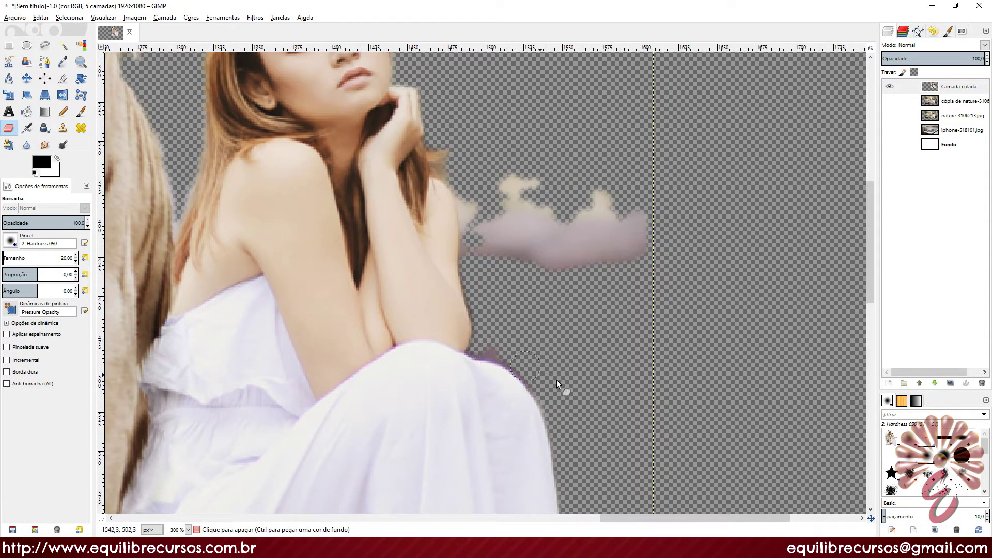
click(10, 240)
click(14, 276)
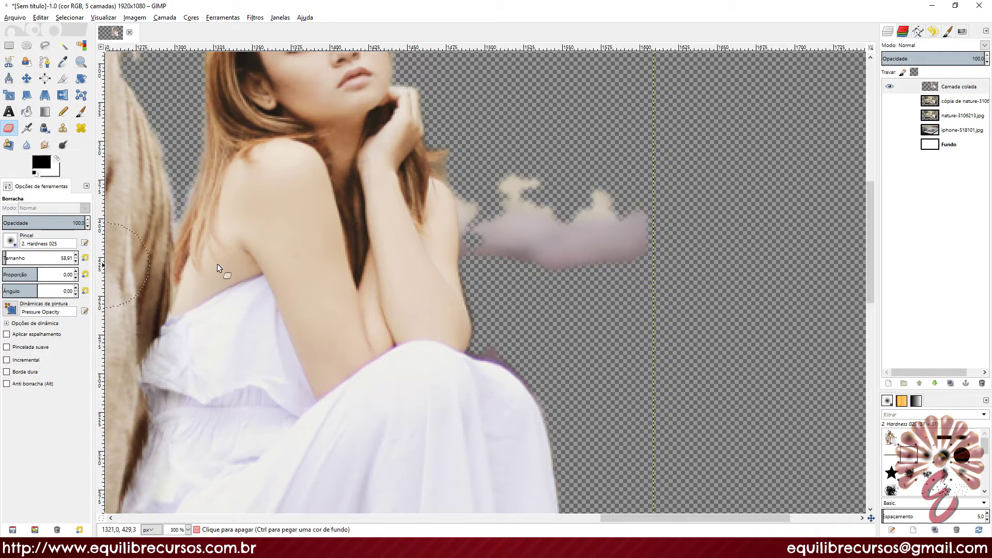
scroll(443, 277, up, 2)
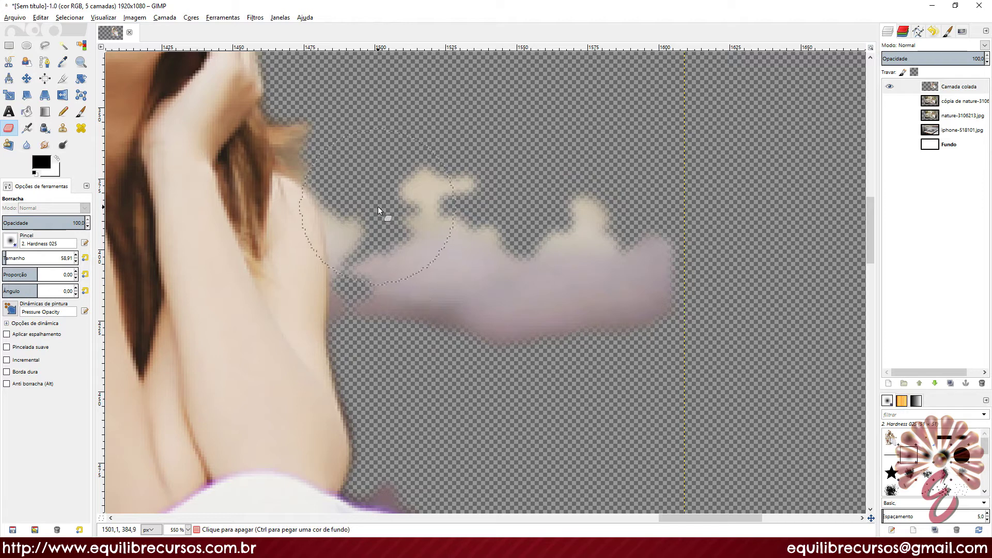
mouse_move(377, 206)
mouse_down()
mouse_move(386, 304)
mouse_move(403, 317)
mouse_move(451, 208)
mouse_move(477, 323)
mouse_move(599, 364)
mouse_move(537, 234)
mouse_up()
Erase the dark background remnant between the woman's elbow and the knee of her dress.
scroll(488, 395, down, 5)
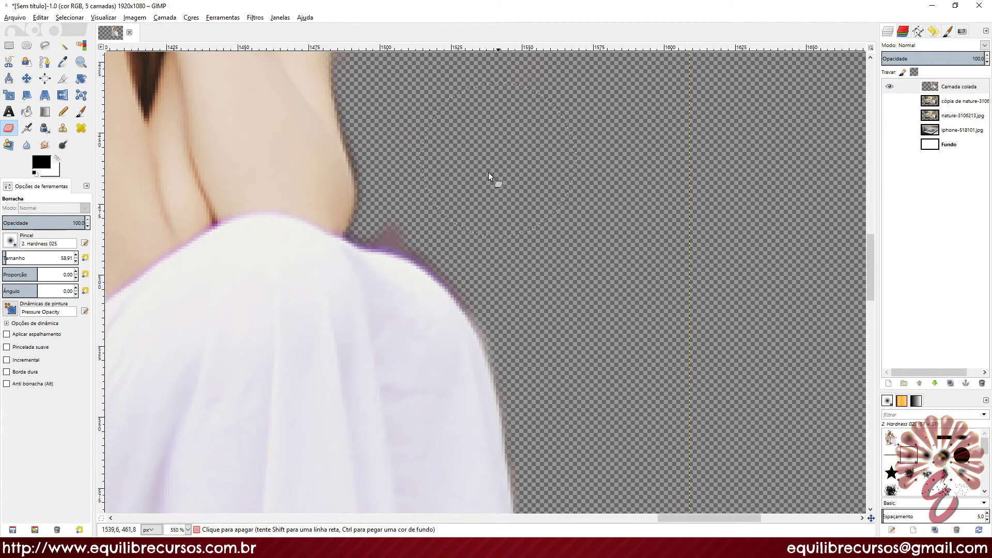
mouse_move(414, 180)
mouse_down()
mouse_move(433, 200)
mouse_move(399, 206)
mouse_move(501, 217)
mouse_move(422, 222)
mouse_move(470, 231)
mouse_up()
scroll(556, 257, down, 2)
scroll(556, 258, down, 4)
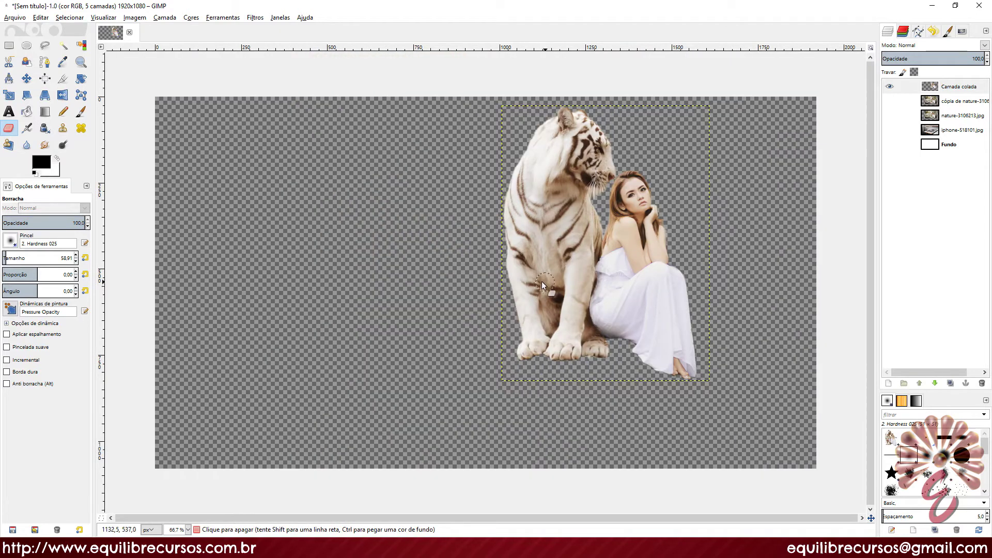
Turn the phone and Fundo layers on, leaving both nature photo layers hidden, to view the cut-out over the phone.
drag(544, 277, 456, 297)
click(890, 102)
click(890, 116)
click(890, 130)
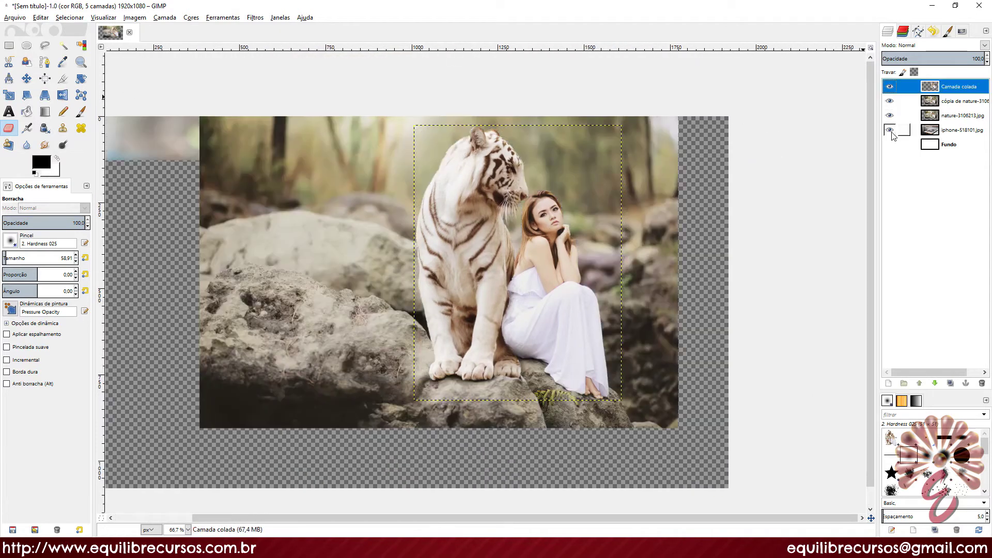
click(891, 145)
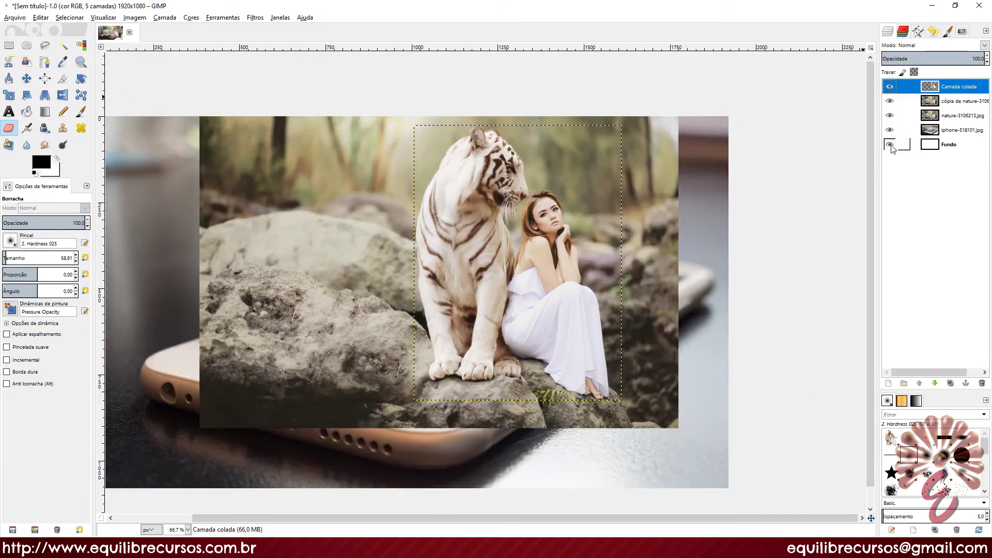
click(893, 114)
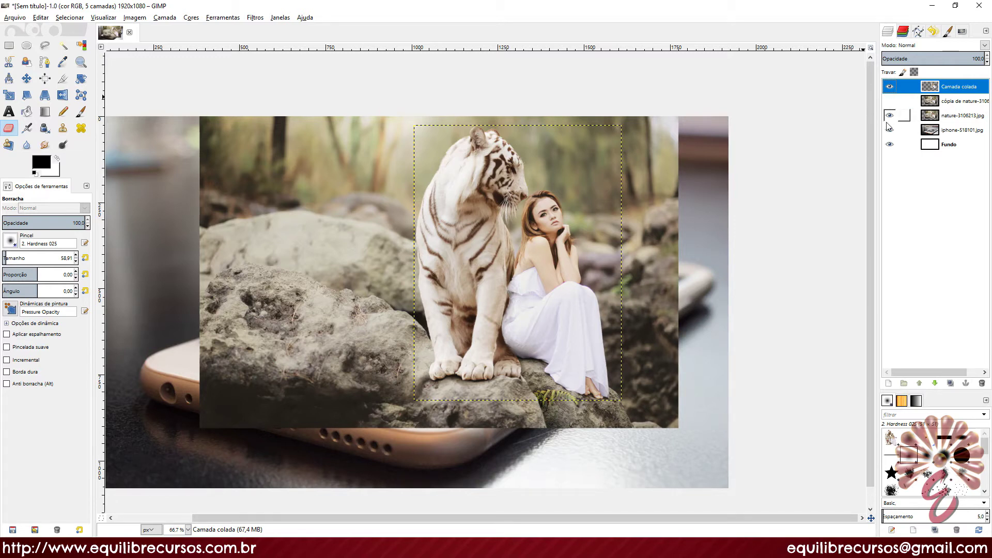
click(890, 101)
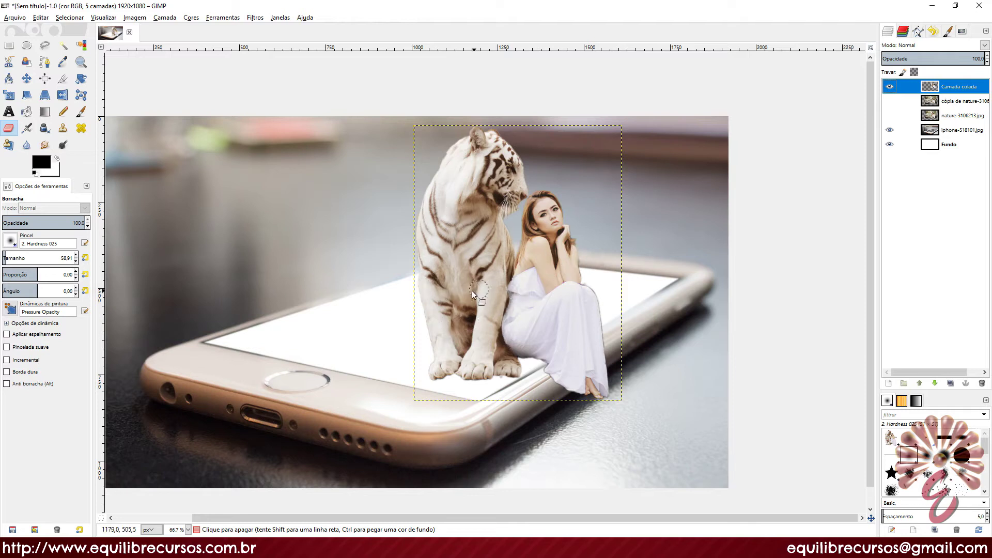
drag(472, 290, 494, 252)
drag(561, 254, 540, 269)
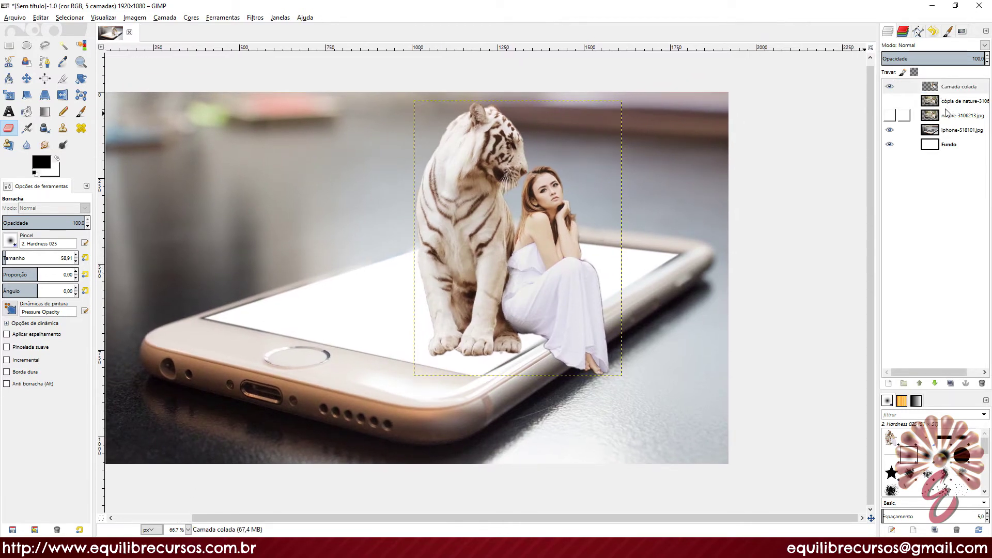
Show the nature-3106213.jpg layer and select the phone's screen area on the iphone-518101.jpg layer with Fuzzy Select at threshold 15.
click(891, 116)
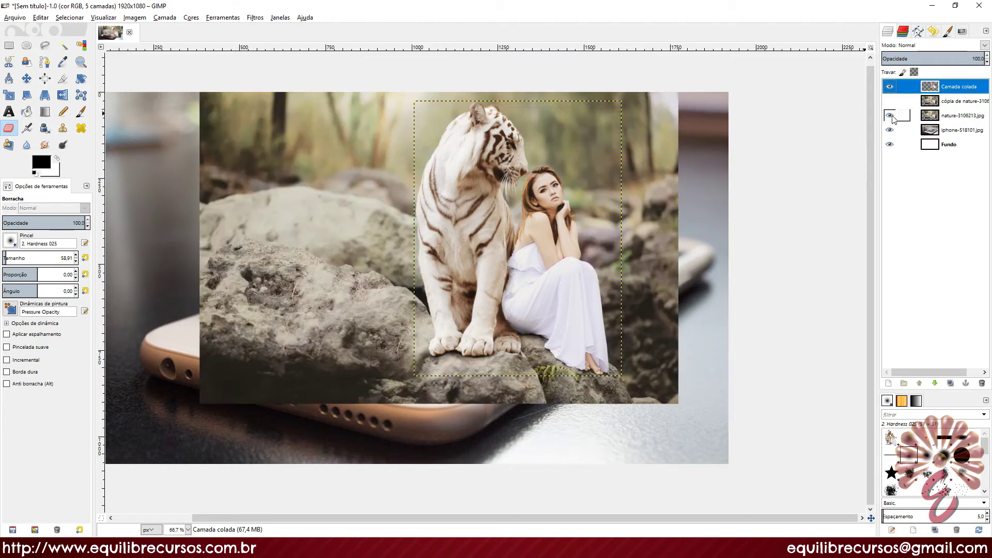
click(956, 115)
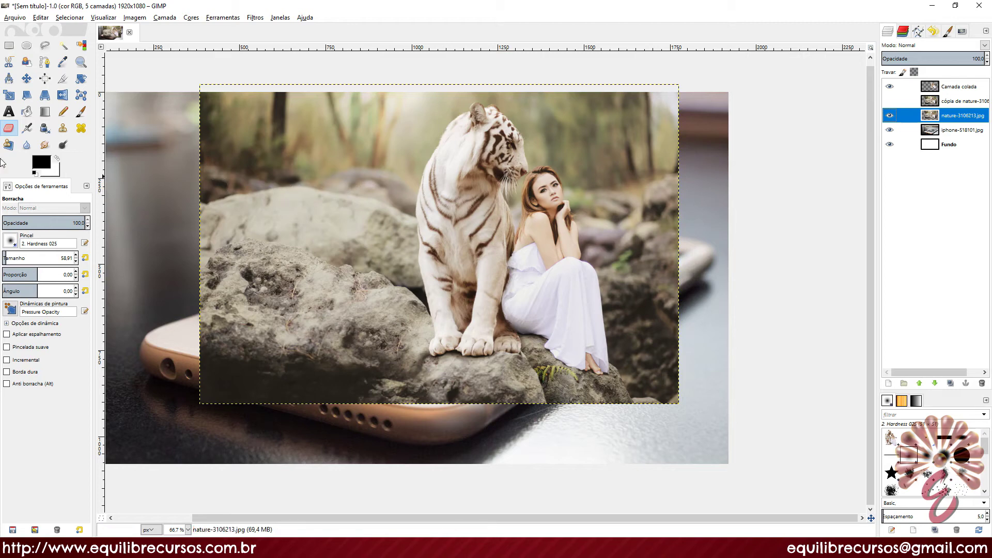
click(63, 47)
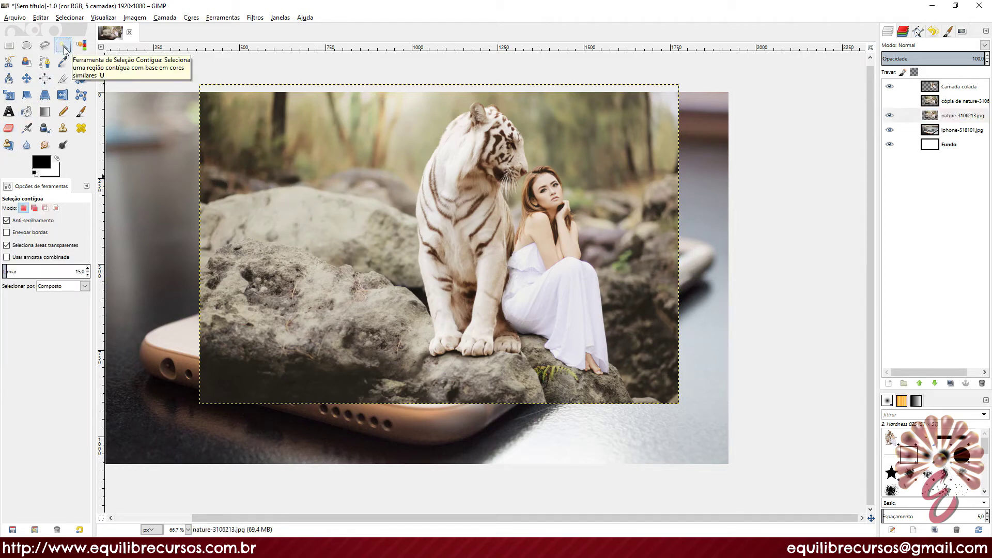
click(952, 131)
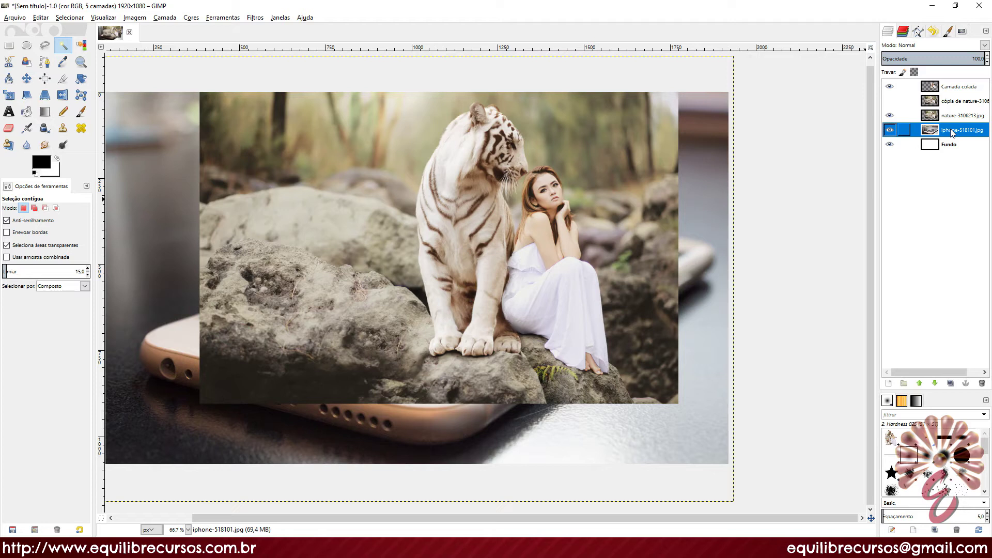
click(422, 311)
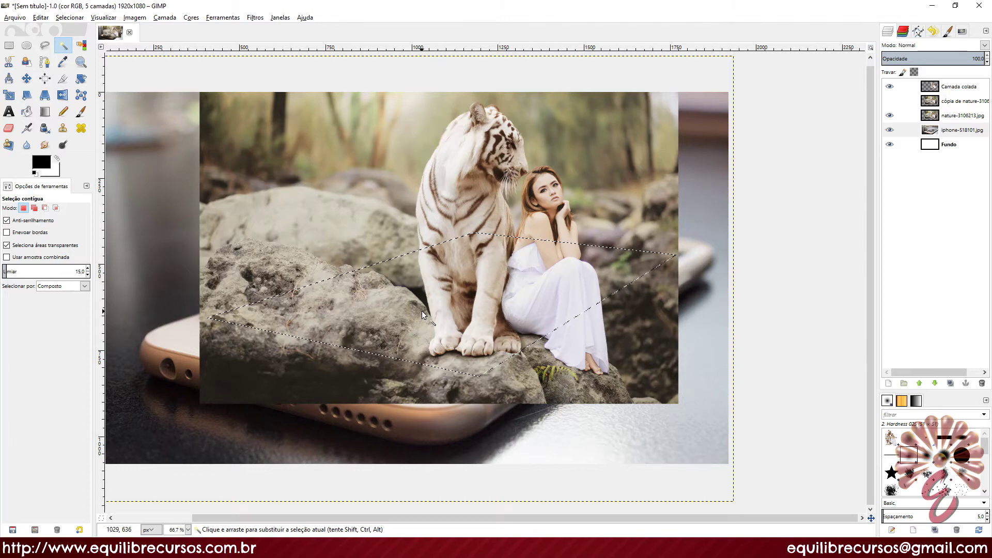
Hide the Fundo layer and check the selected screen area with the nature-3106213.jpg layer off and on again.
click(889, 118)
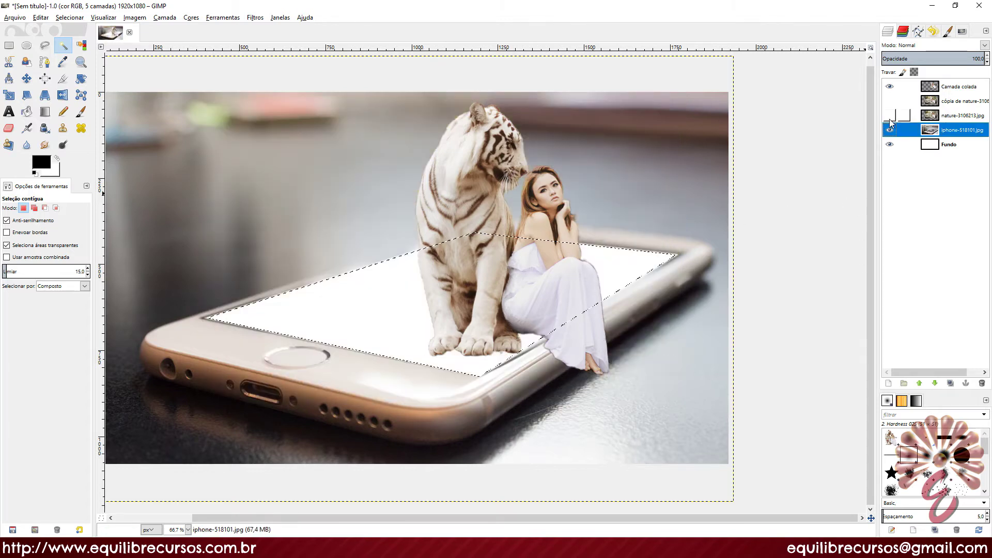
click(890, 144)
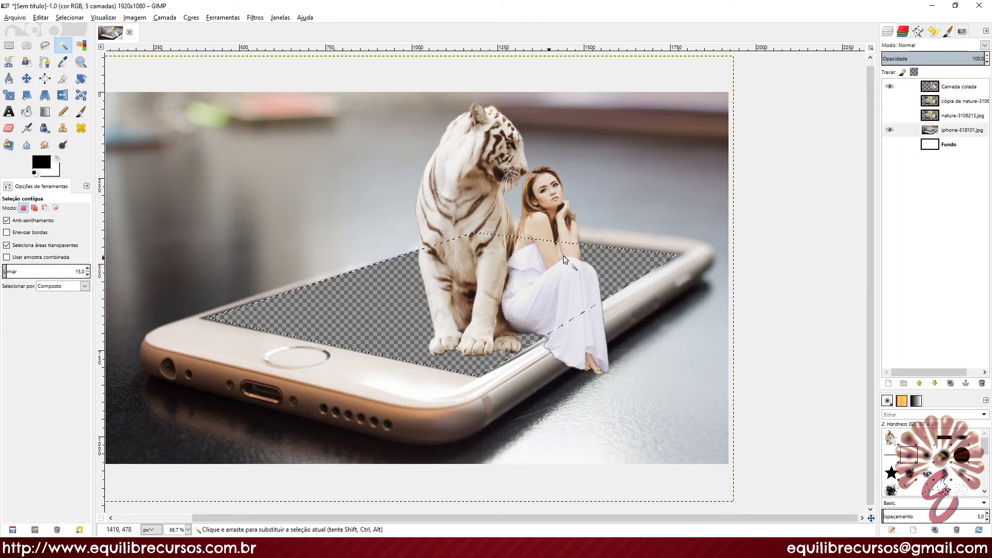
click(889, 116)
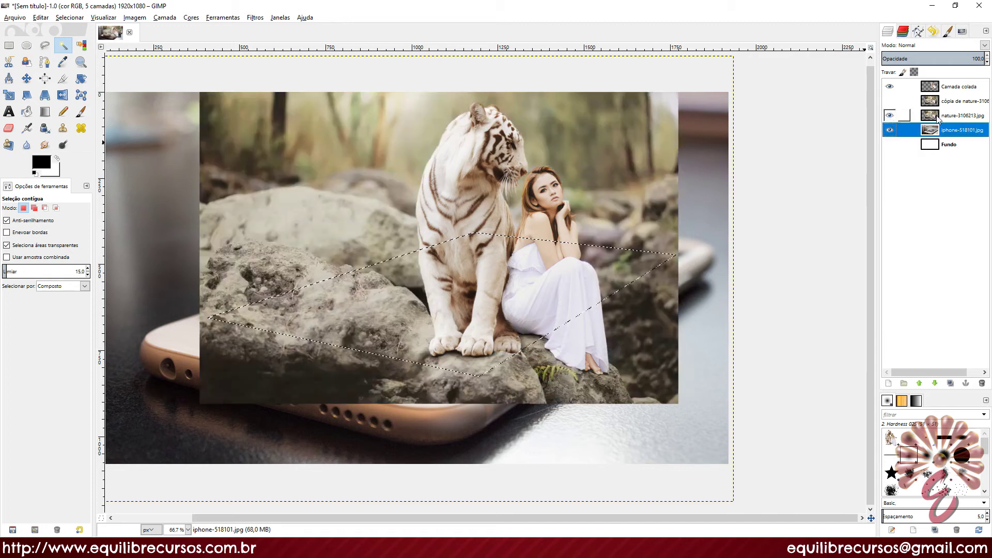
On the nature-3106213.jpg layer, invert the screen selection, feather it by 5 px and delete the photo outside the phone screen.
click(932, 117)
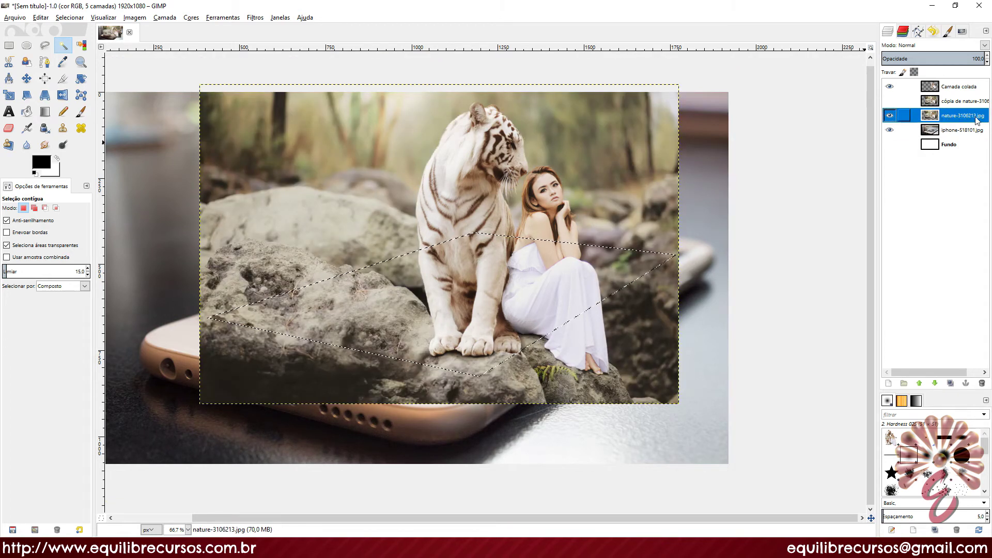
click(70, 18)
click(79, 55)
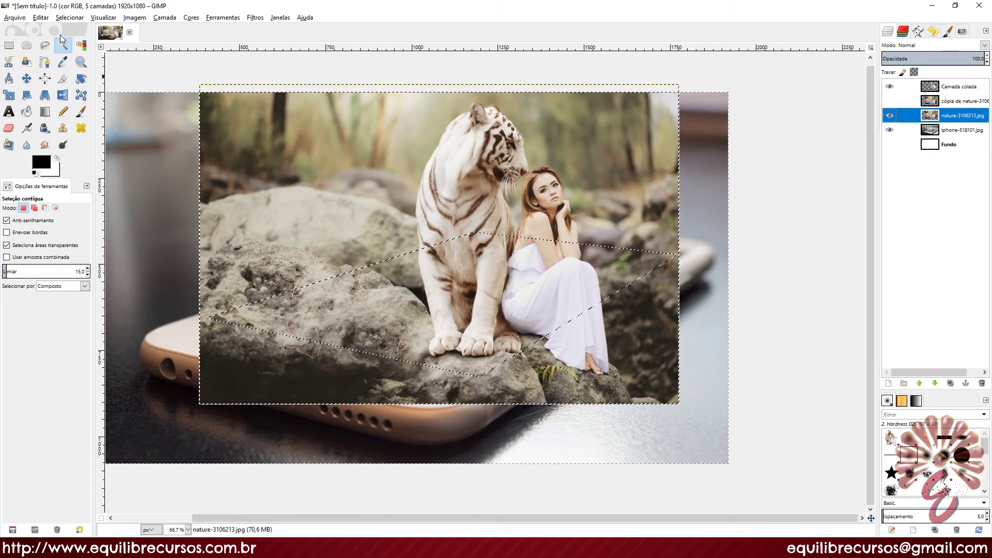
click(70, 18)
click(81, 118)
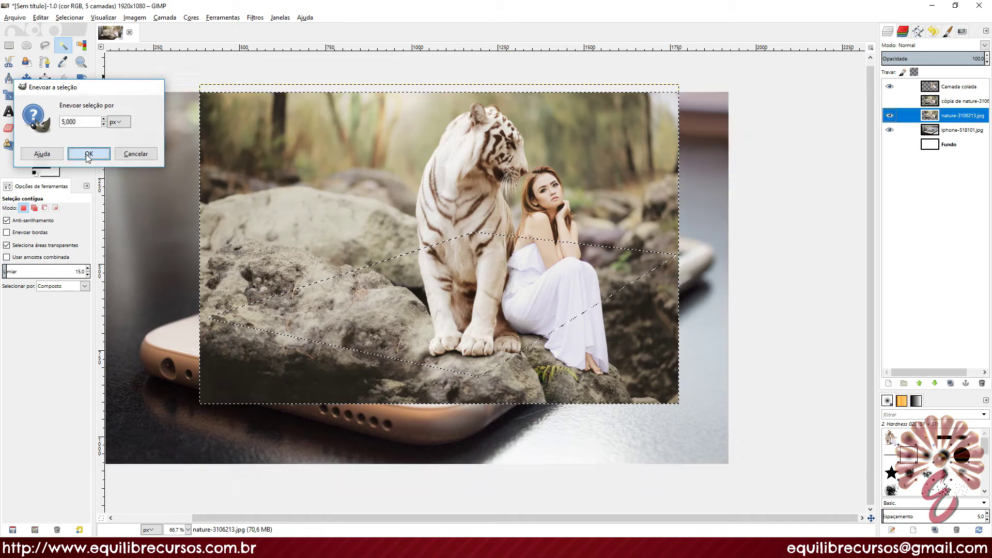
click(88, 155)
key(Delete)
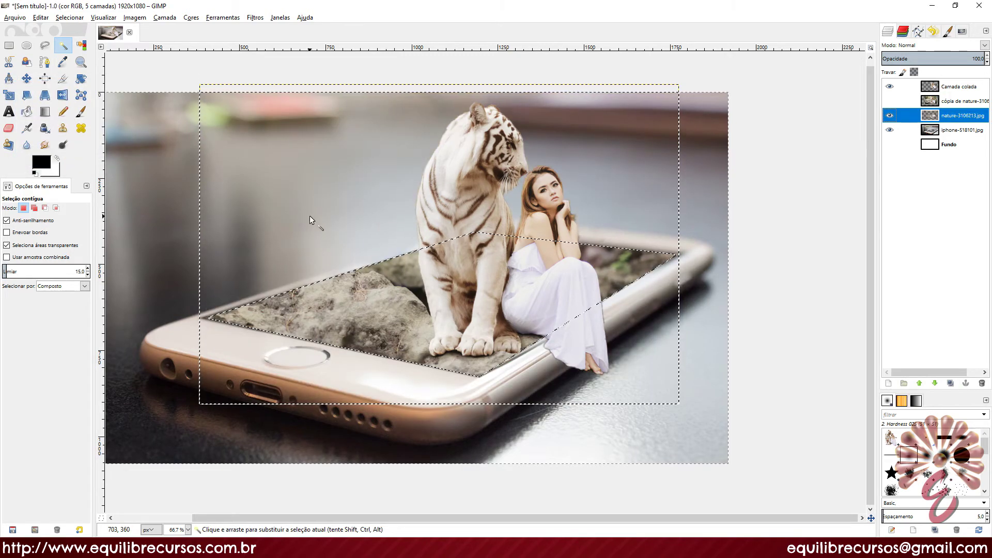
Clear the selection, check the trimmed scene's edges along the phone screen up close, and undo the deselection and photo deletion.
key(ctrl+shift+a)
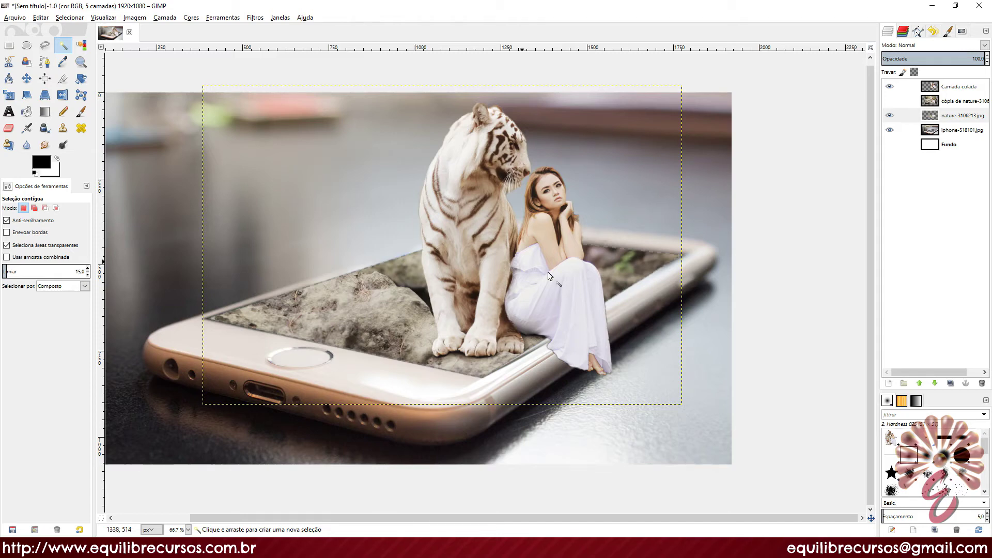
scroll(594, 302, up, 4)
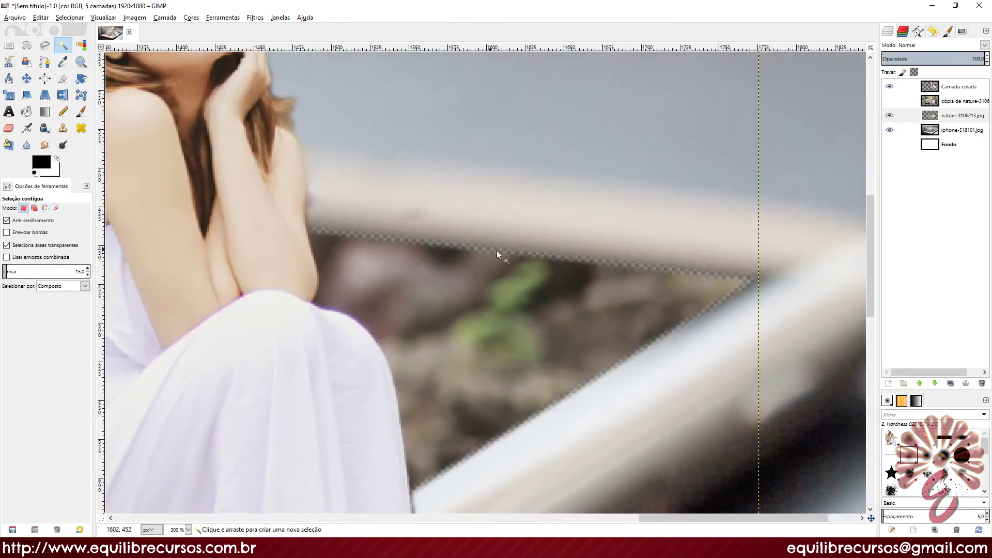
scroll(547, 404, down, 4)
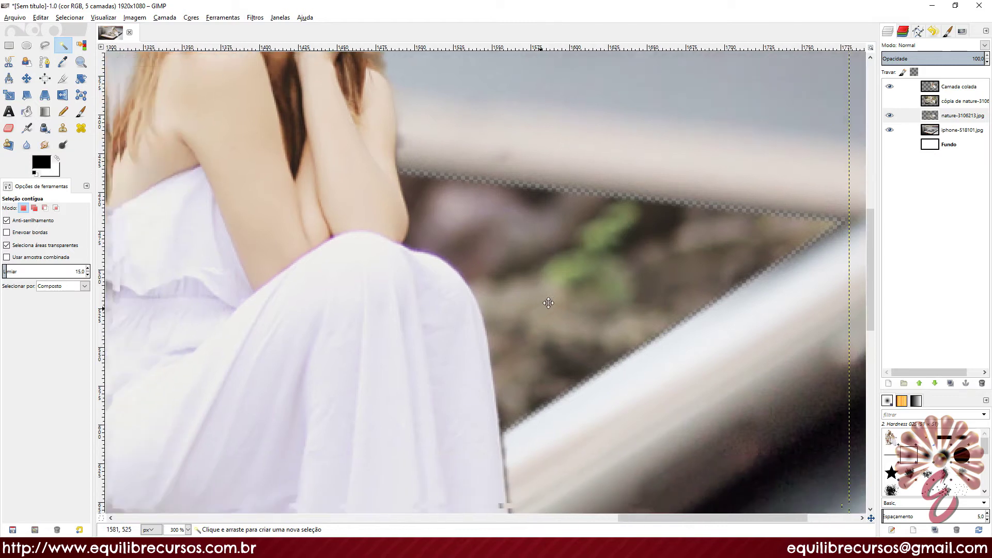
scroll(519, 293, up, 2)
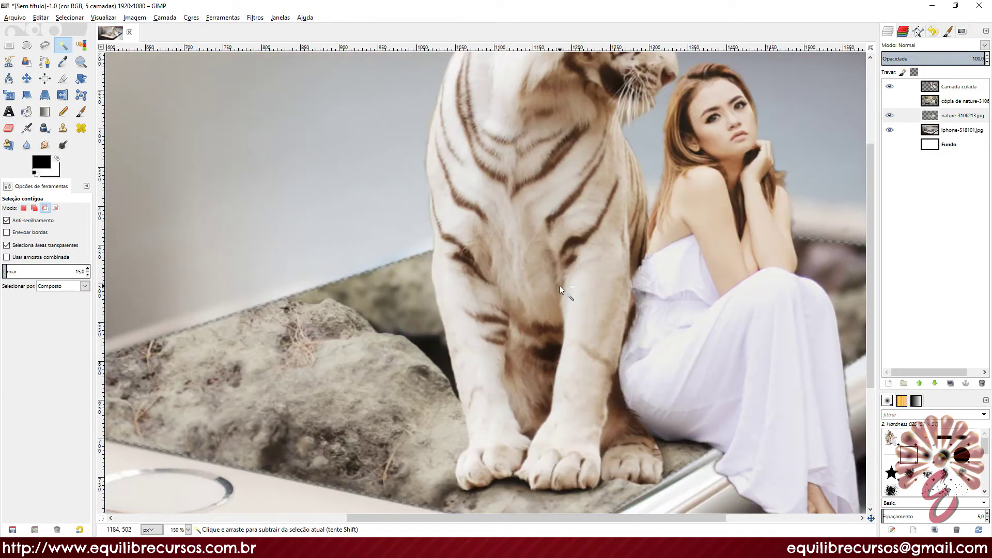
scroll(560, 285, down, 1)
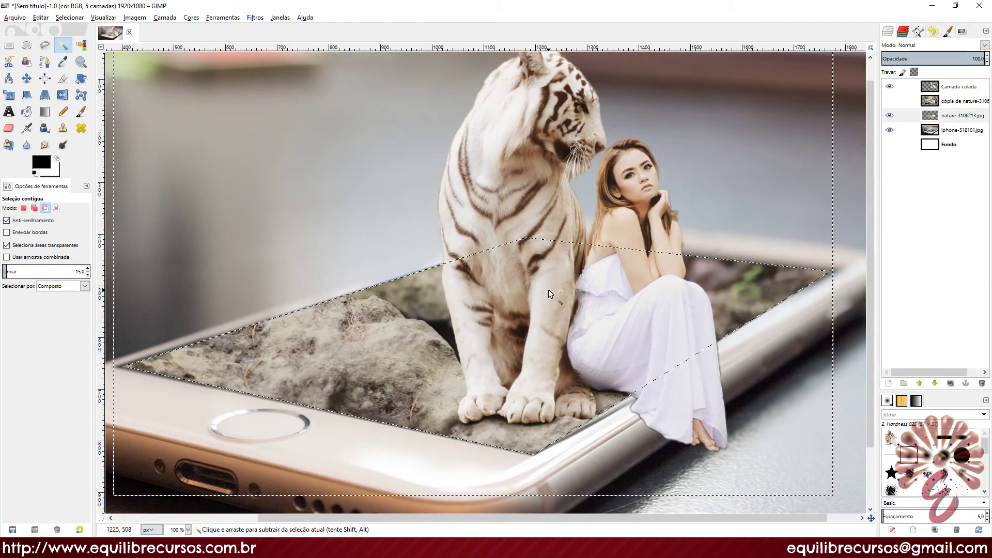
key(ctrl+z)
scroll(529, 302, down, 1)
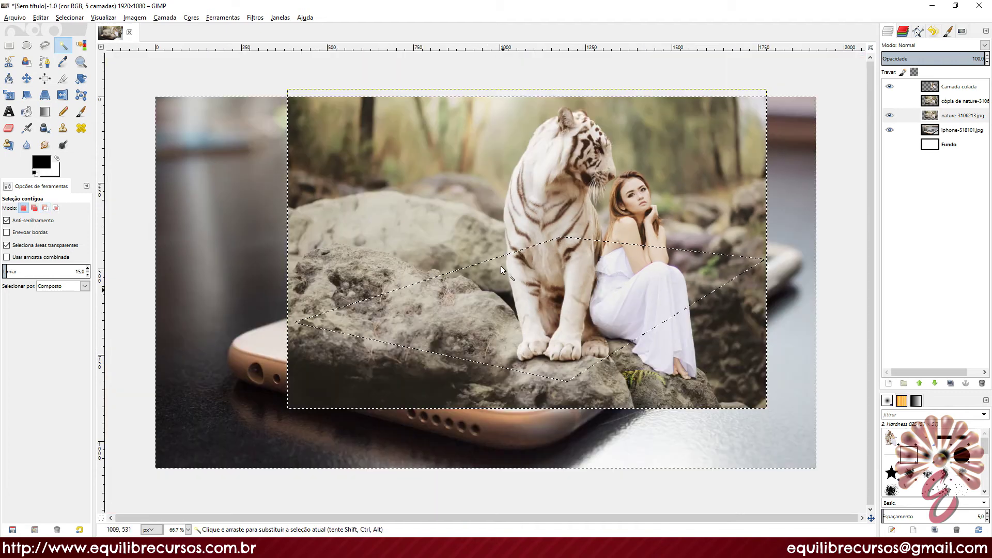
Shrink the inverted screen selection by 3 px, including from the image border, and feather its edges.
click(68, 18)
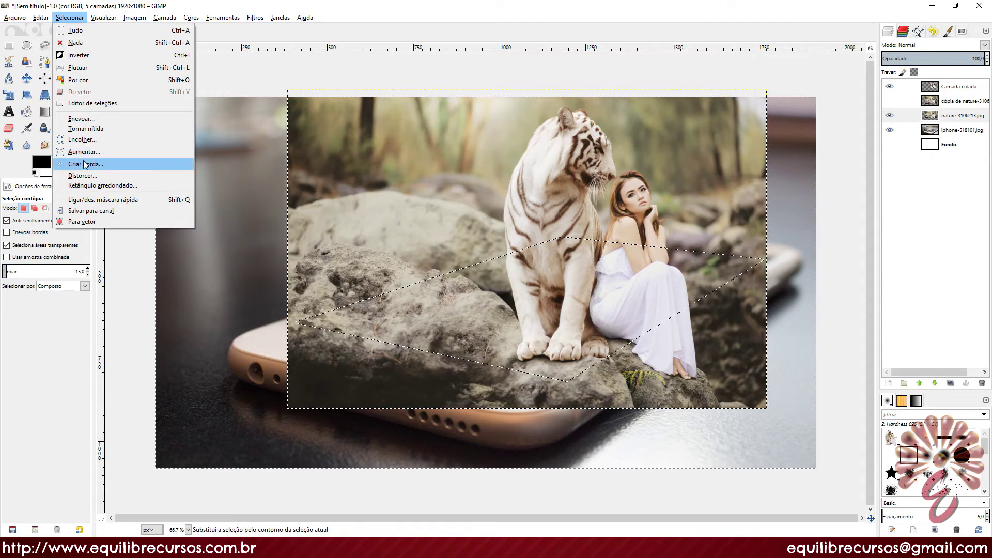
click(85, 141)
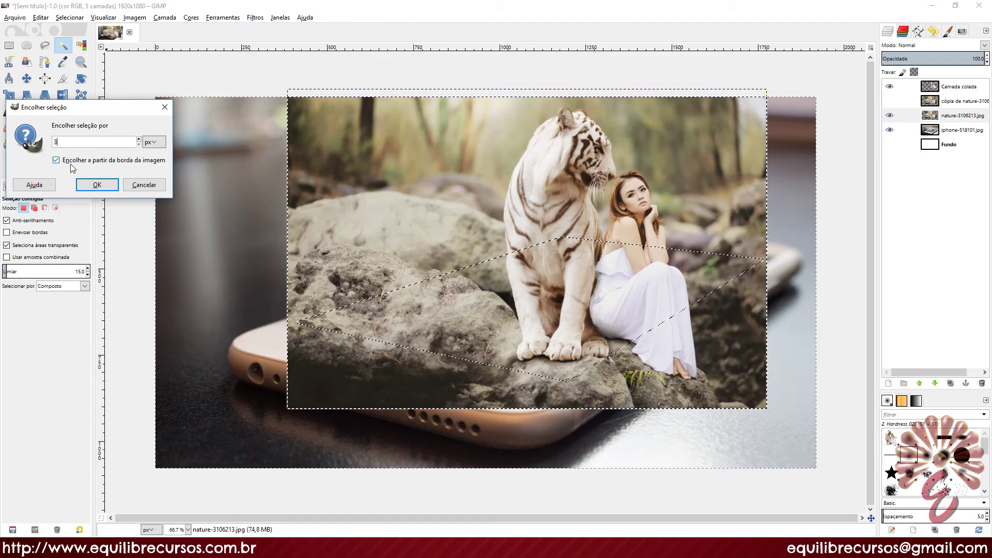
click(97, 185)
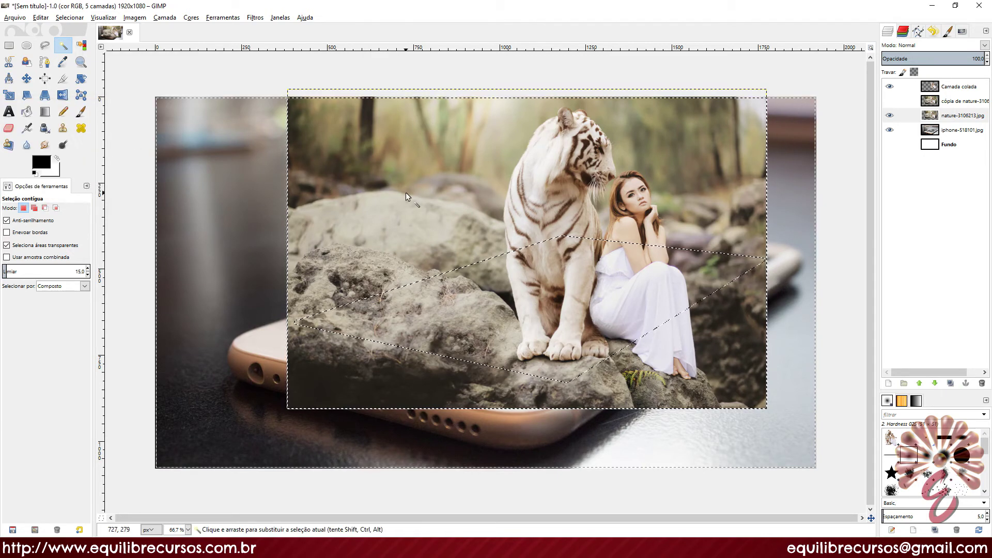
click(70, 17)
click(78, 81)
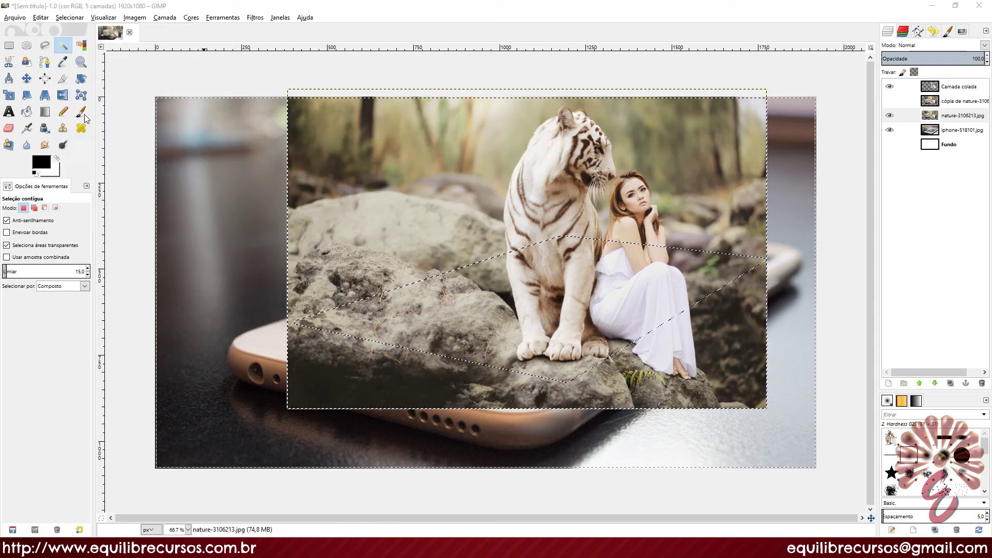
click(89, 154)
Delete the photo outside the phone screen on the nature-3106213.jpg layer, clear the selection and check the screen edges.
key(Delete)
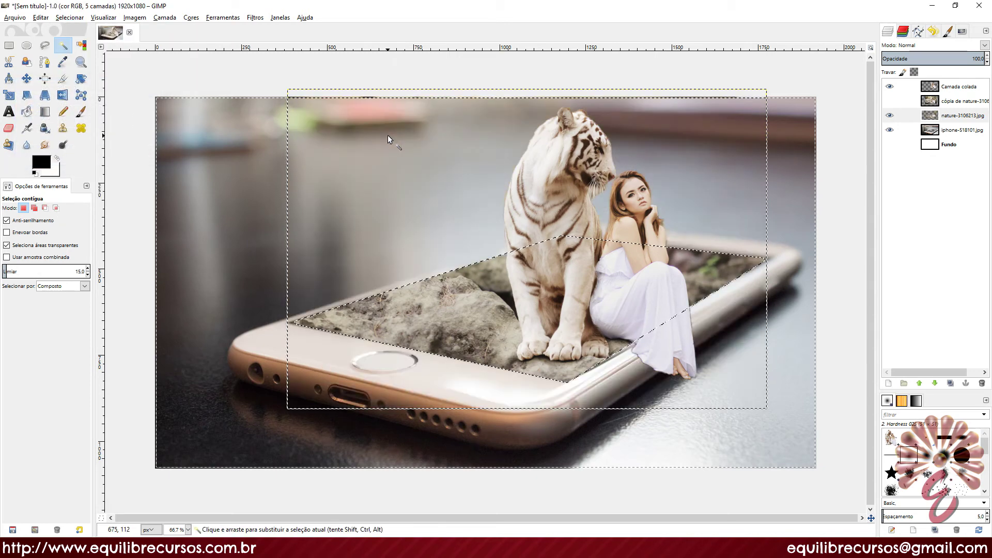
key(ctrl+shift+a)
drag(661, 303, 589, 334)
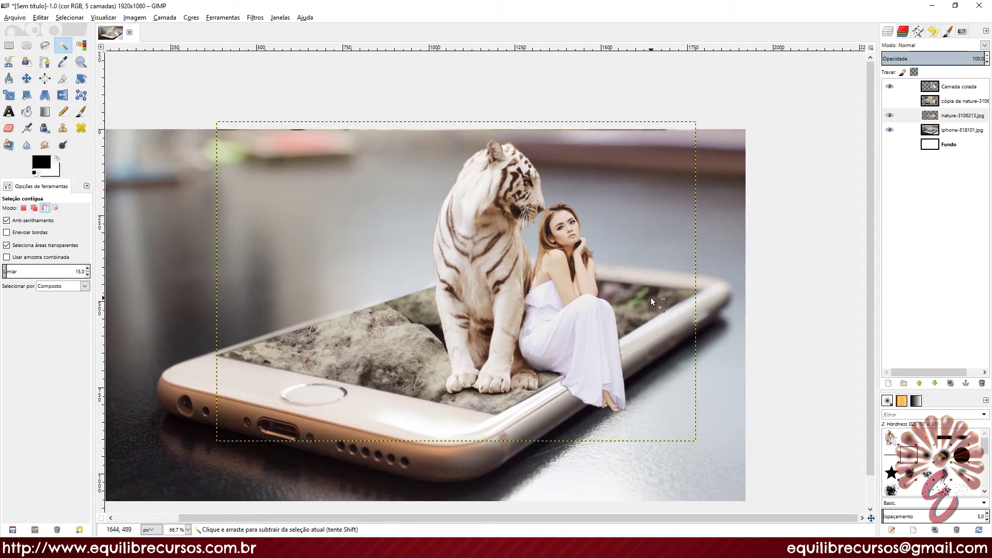
ctrl+scroll(650, 296, up, 2)
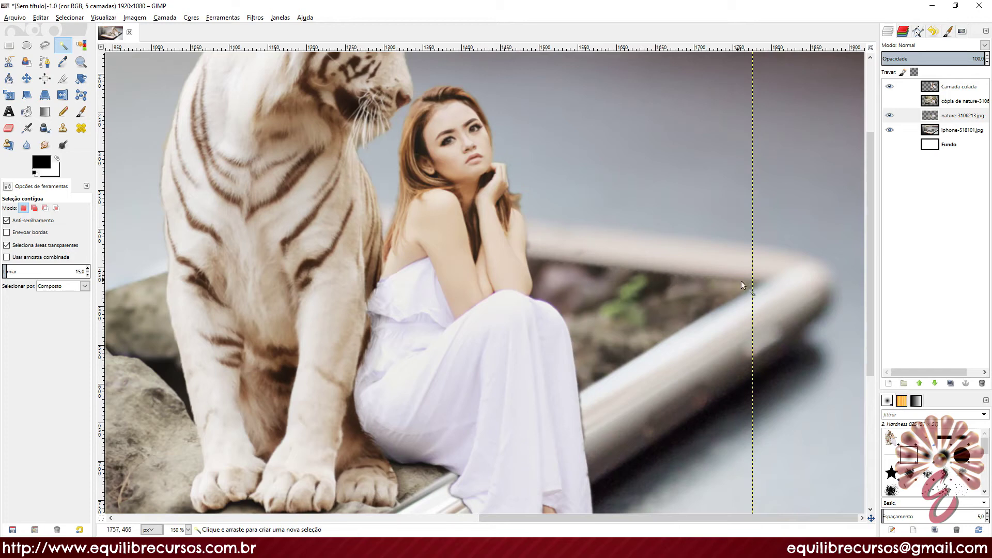
ctrl+scroll(559, 309, down, 2)
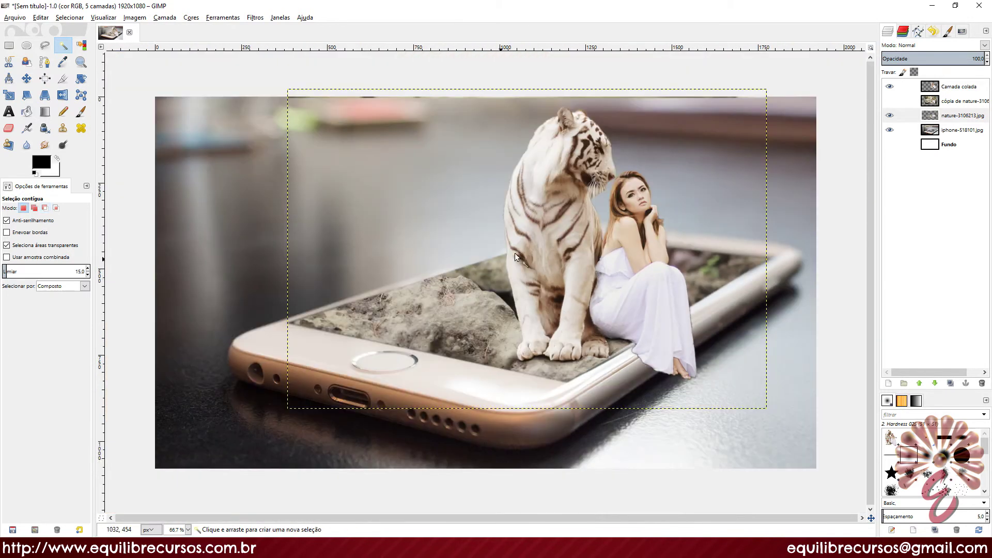
drag(545, 263, 515, 268)
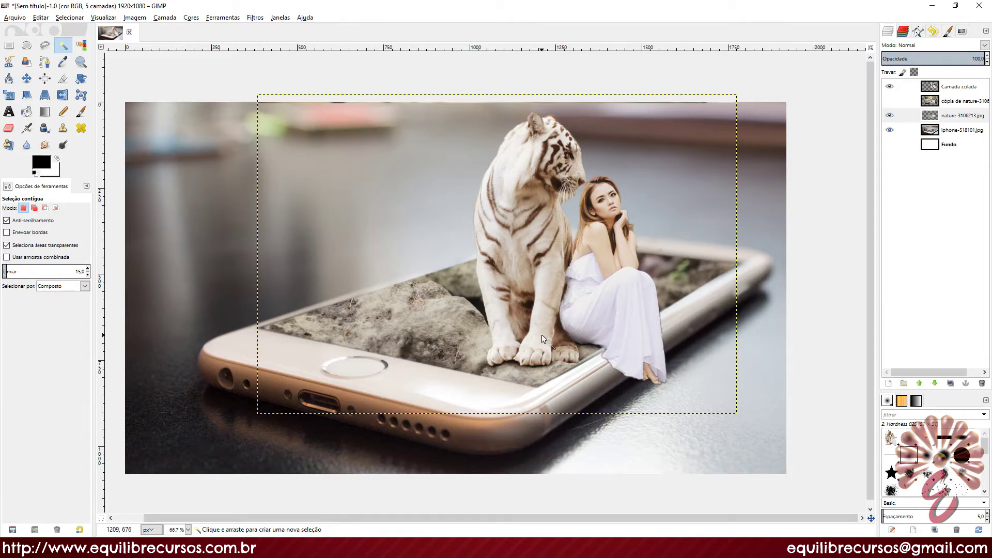
Check the duplicate nature-3106213.jpg layer by toggling its visibility, and delete that duplicate layer.
click(934, 104)
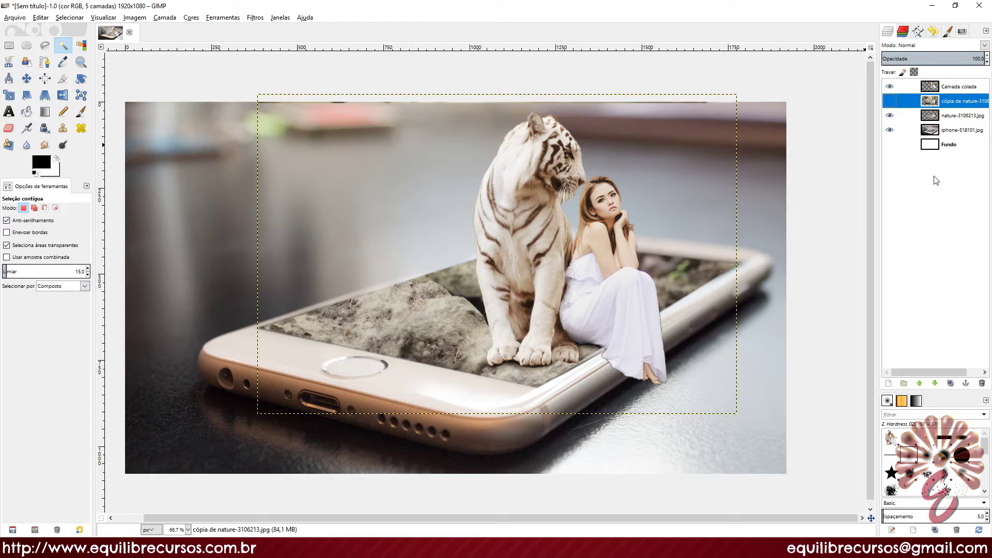
click(889, 101)
click(889, 101)
click(891, 101)
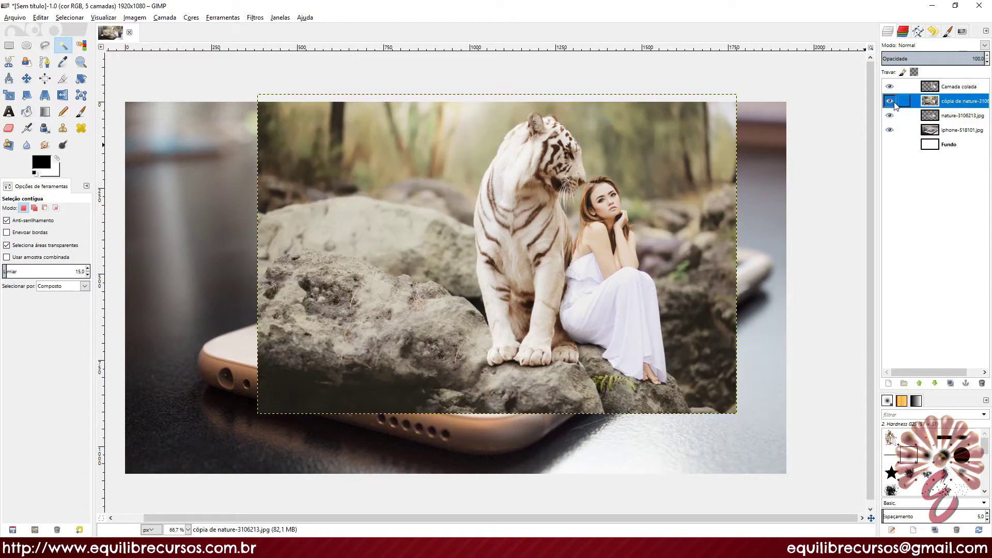
click(982, 384)
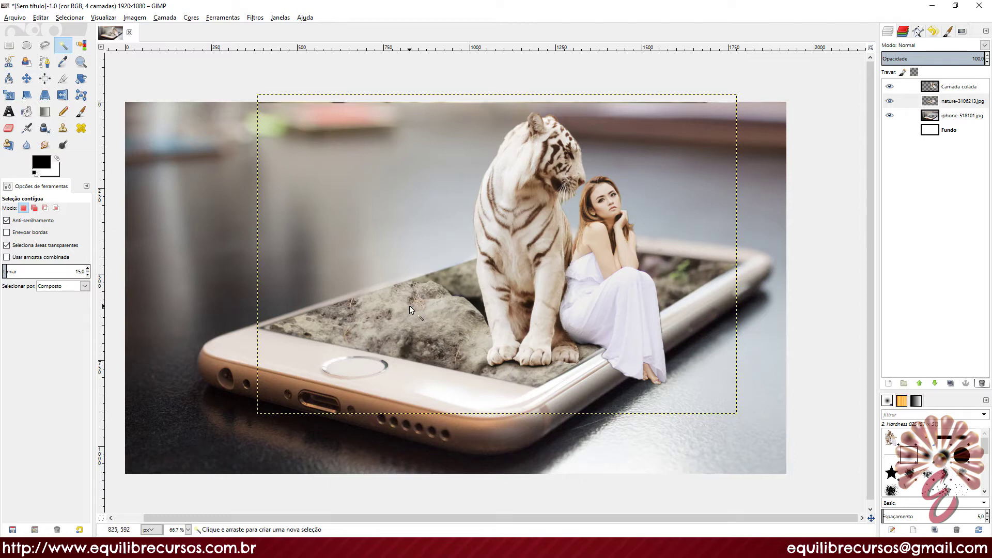
Add a transparent 1920 × 1080 layer named Camada and select the phone's screen area on the iphone-518101.jpg layer with Fuzzy Select.
click(889, 384)
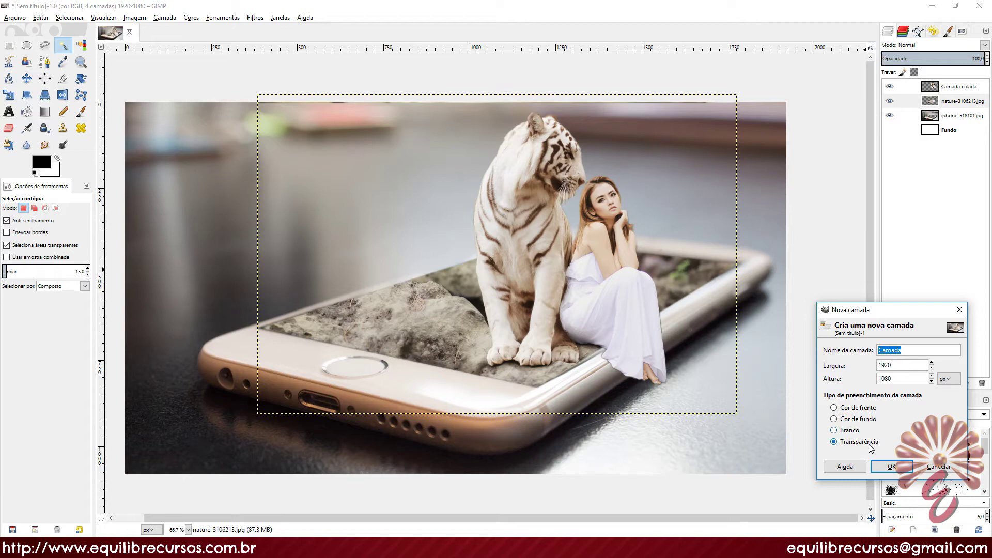
click(899, 466)
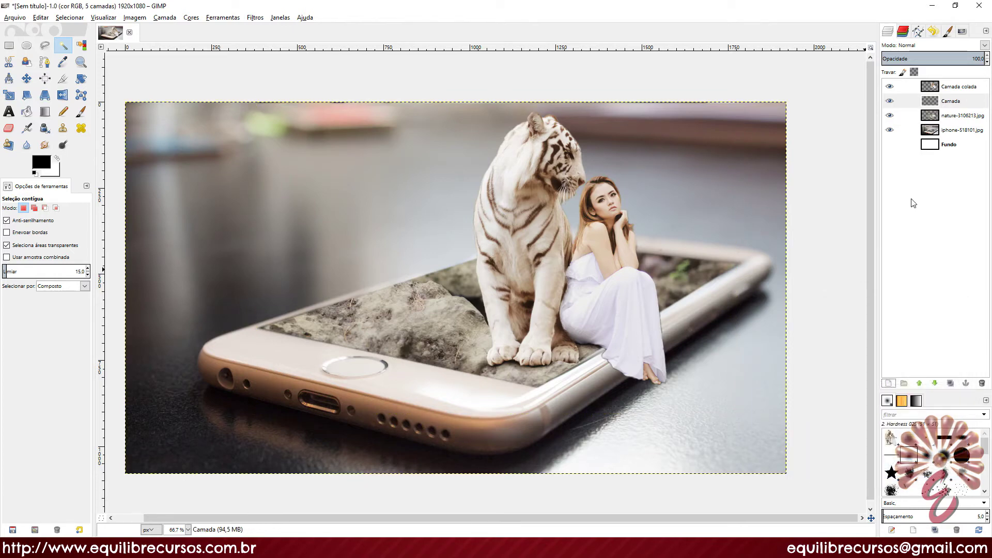
click(944, 130)
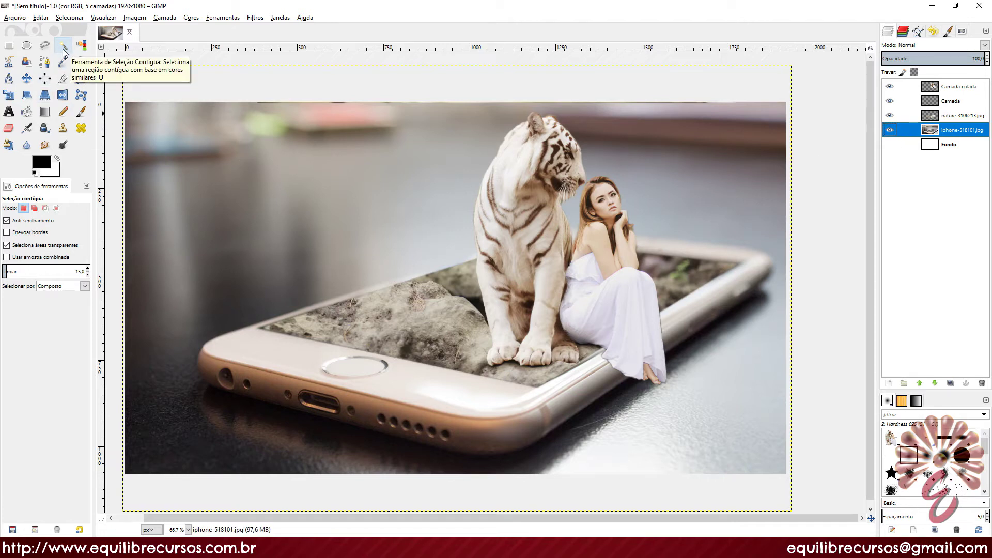
click(443, 316)
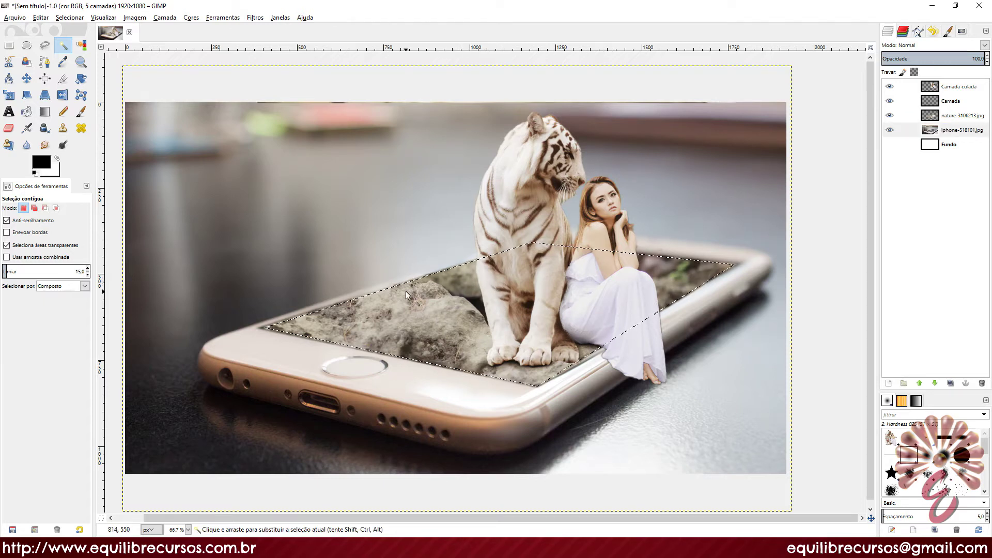
Grow the phone screen selection by 3 px and turn it into a 5 px border selection without feathering.
click(70, 17)
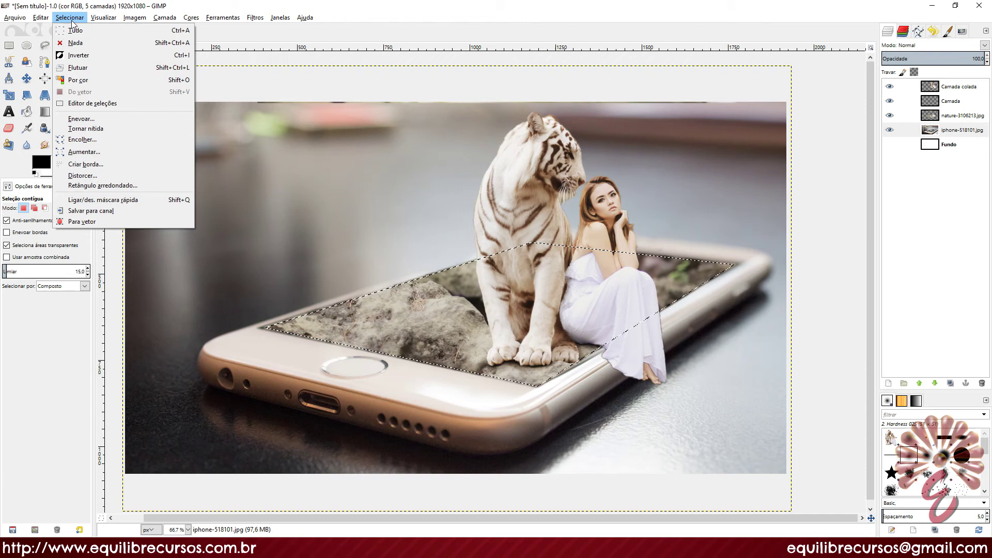
click(83, 152)
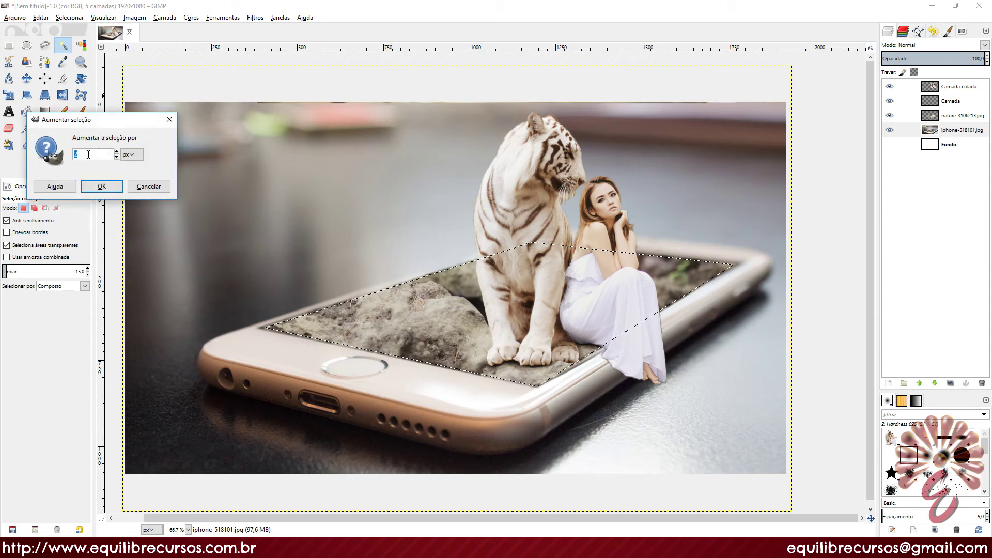
text(3)
click(100, 187)
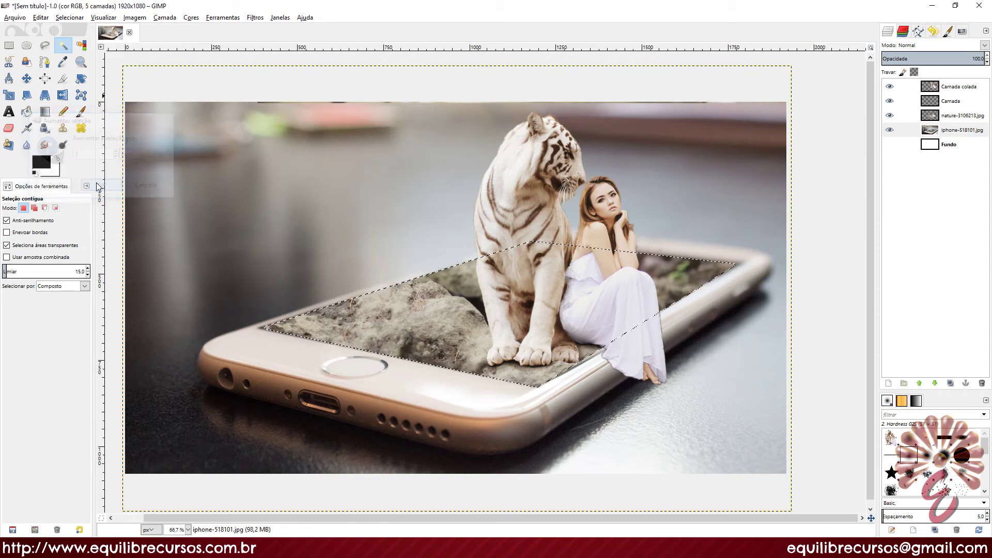
click(70, 18)
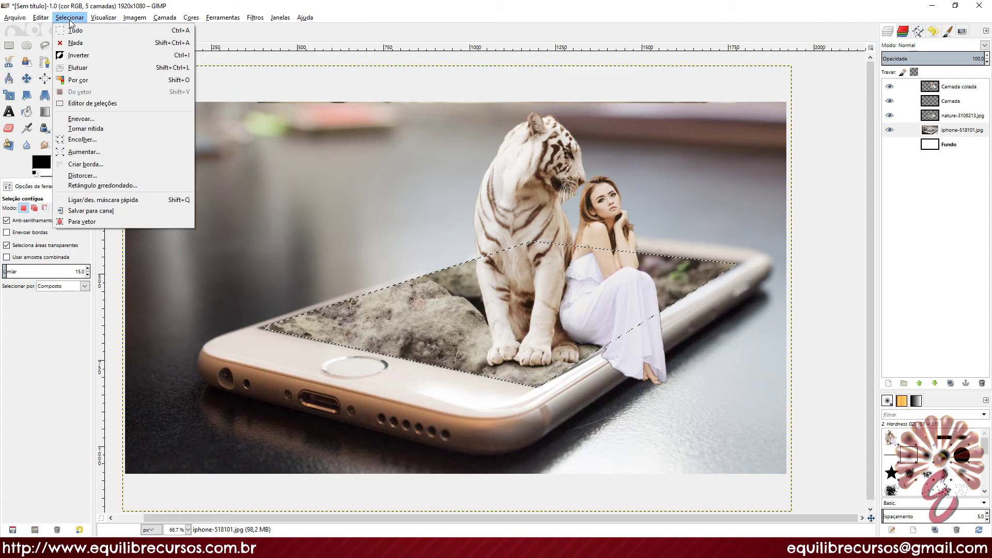
click(106, 166)
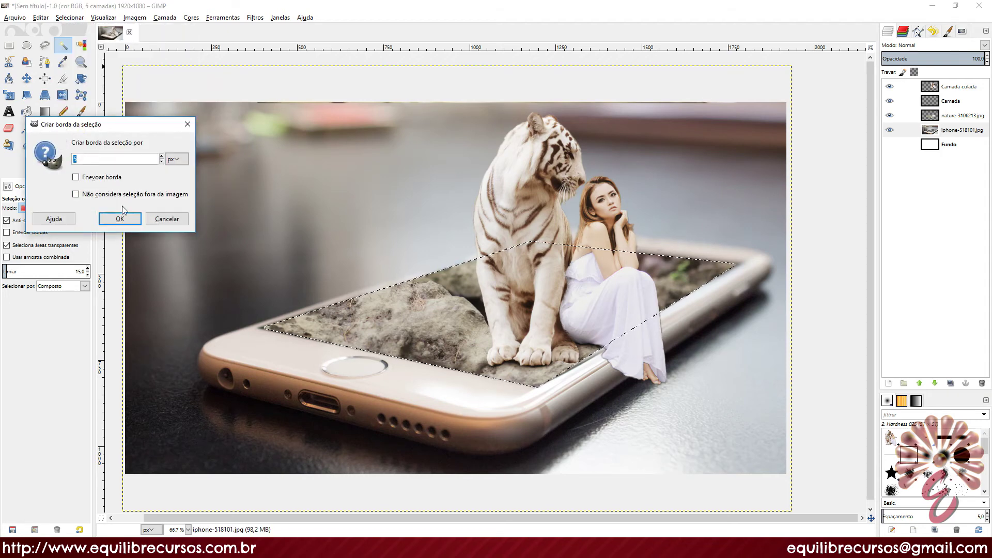
click(120, 219)
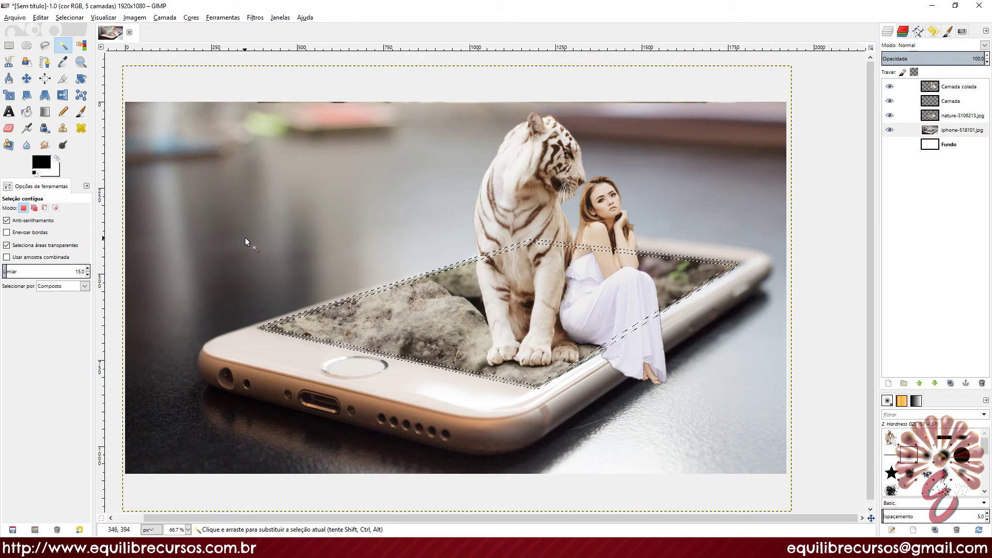
Fill the border selection with black on the Camada layer using Bucket Fill, and clear the selection.
key(shift+b)
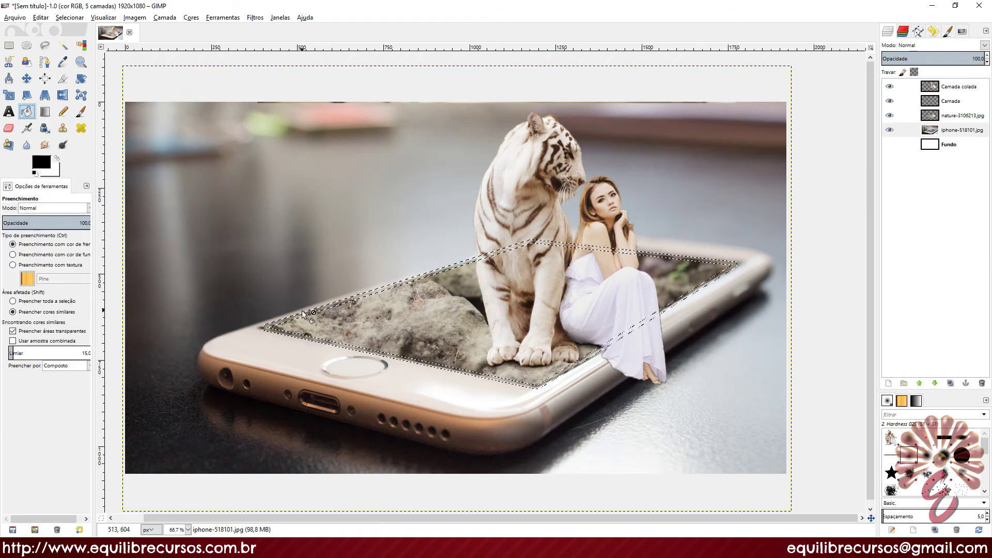
click(945, 101)
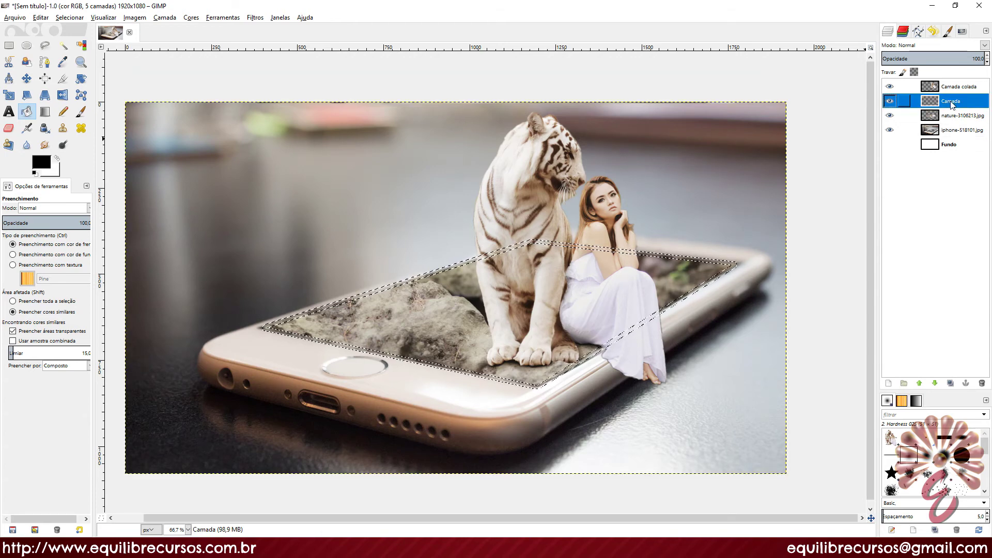
click(382, 289)
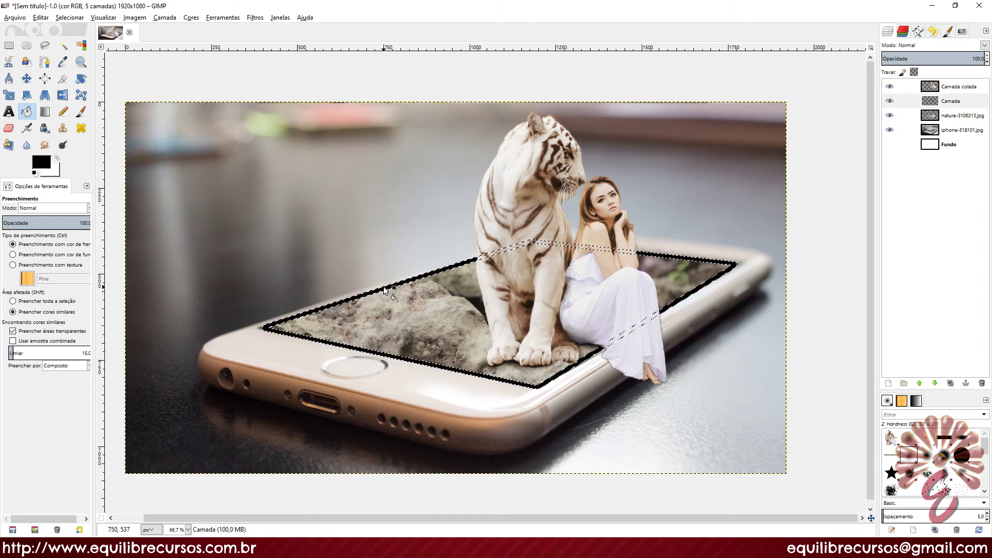
key(ctrl+shift+a)
key(ctrl+shift)
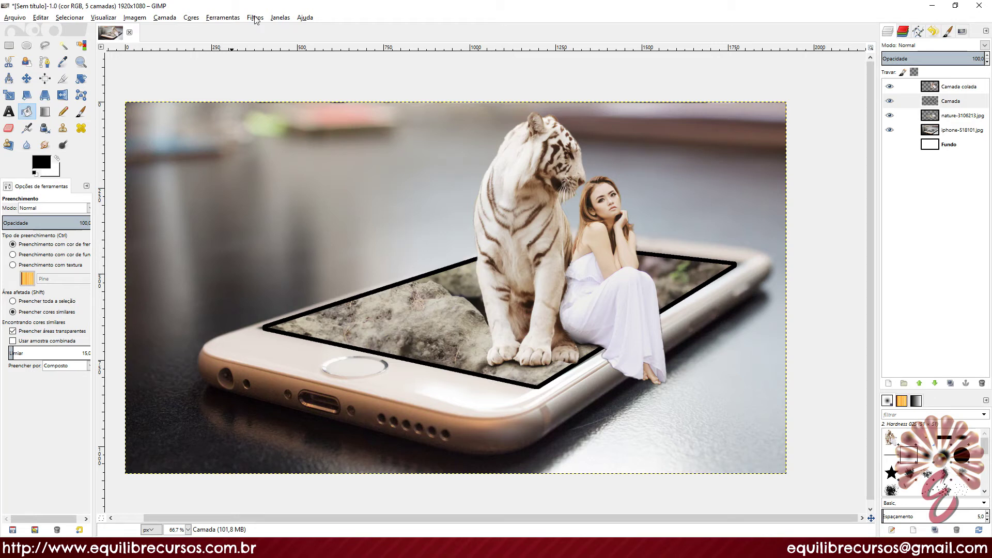
Apply a Gaussian blur of 20 px horizontally and vertically, using the RLE method, to the black outline on the Camada layer.
click(255, 18)
mouse_move(315, 66)
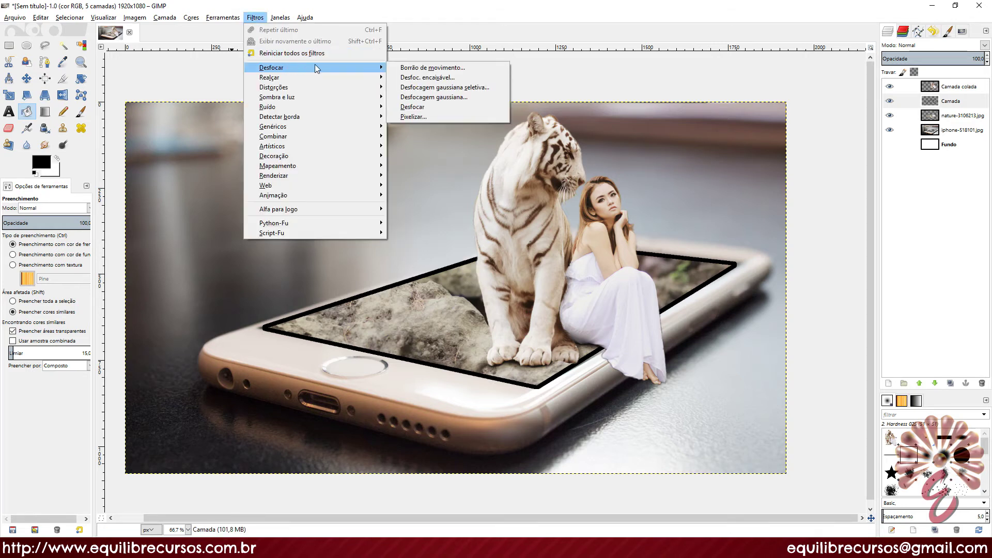
click(443, 98)
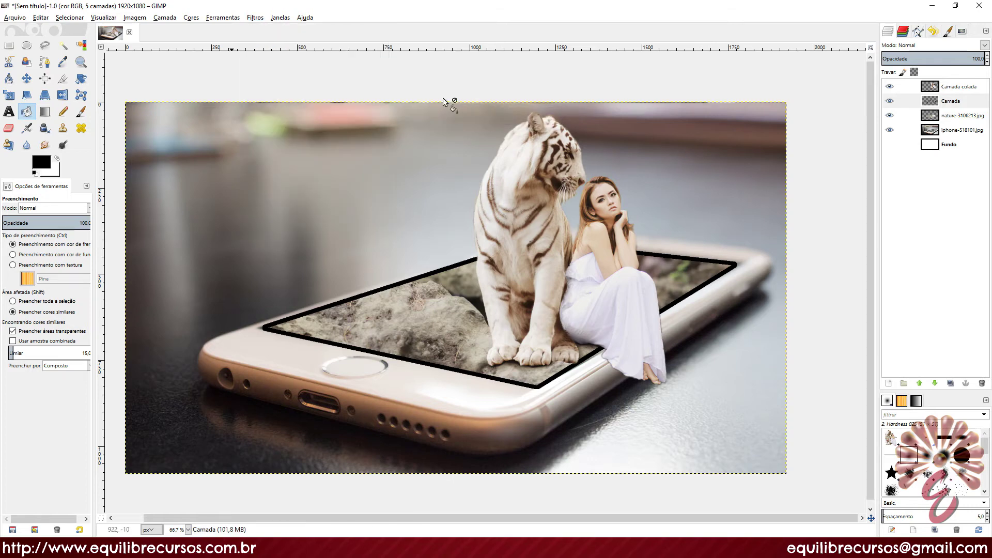
drag(469, 265, 462, 259)
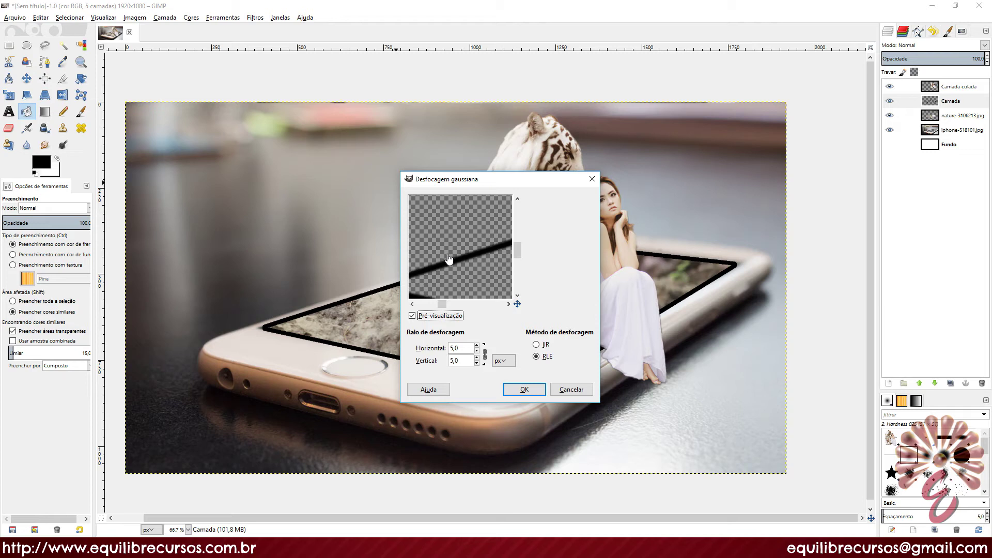
click(477, 345)
click(477, 345)
click(477, 344)
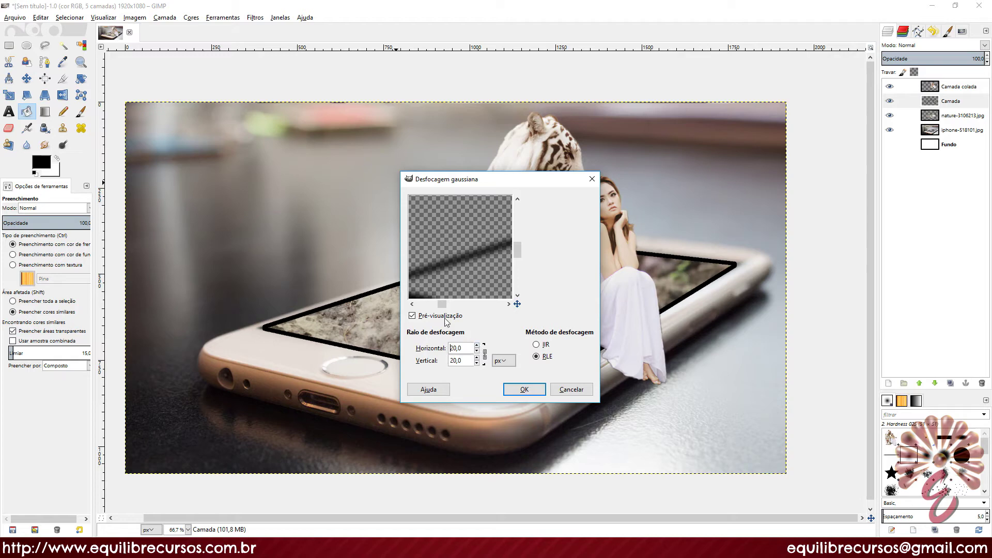
click(523, 389)
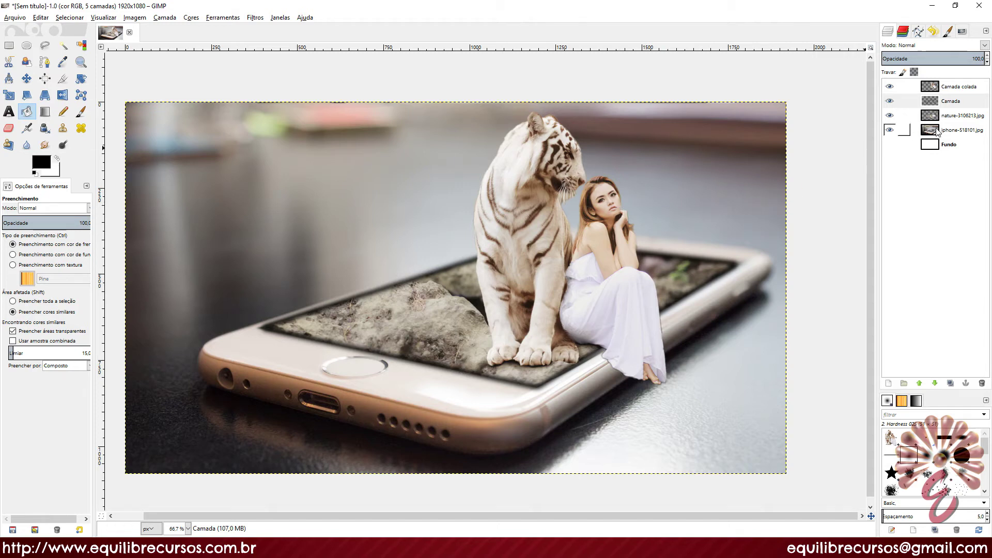
Select the phone's screen area on the iphone-518101.jpg layer with Fuzzy Select, then grow and invert the selection.
click(956, 129)
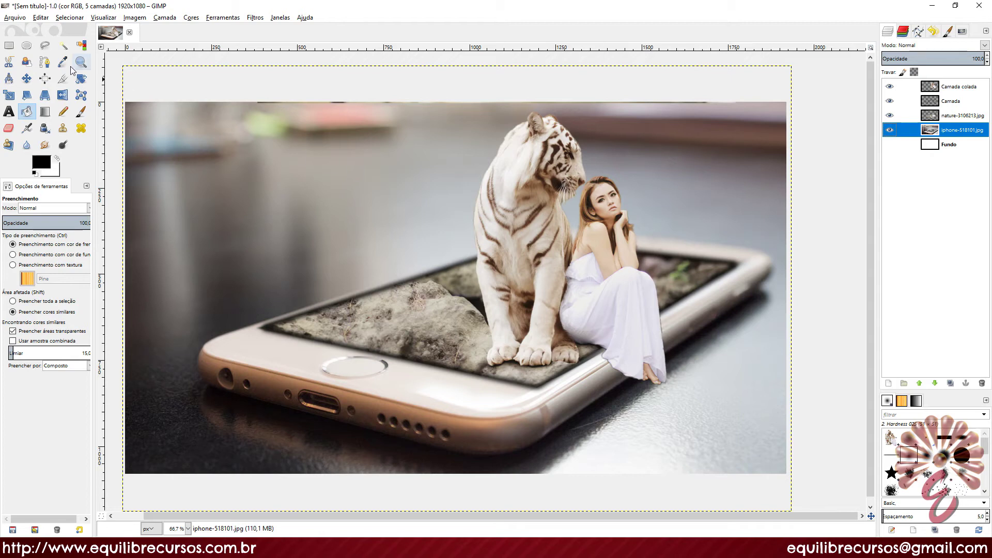
click(64, 47)
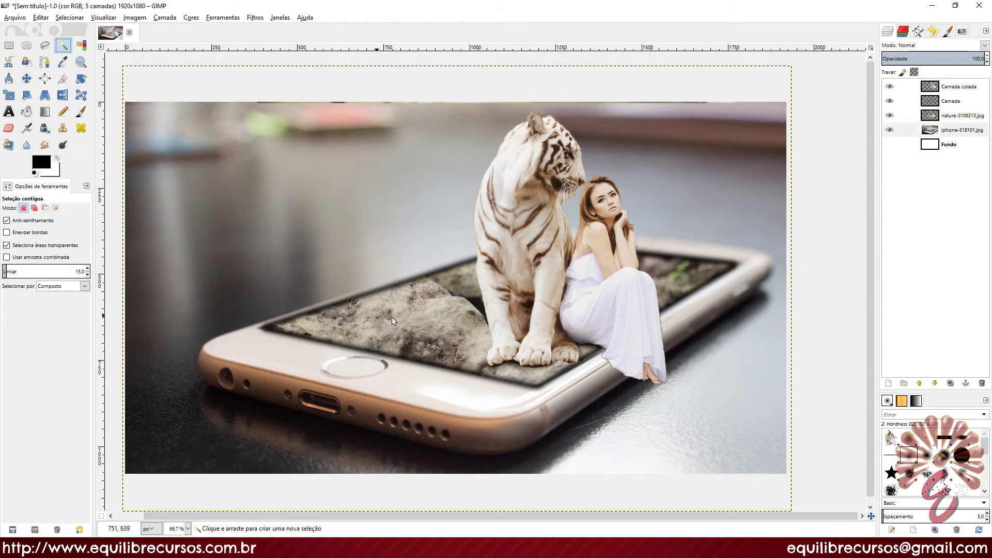
click(442, 311)
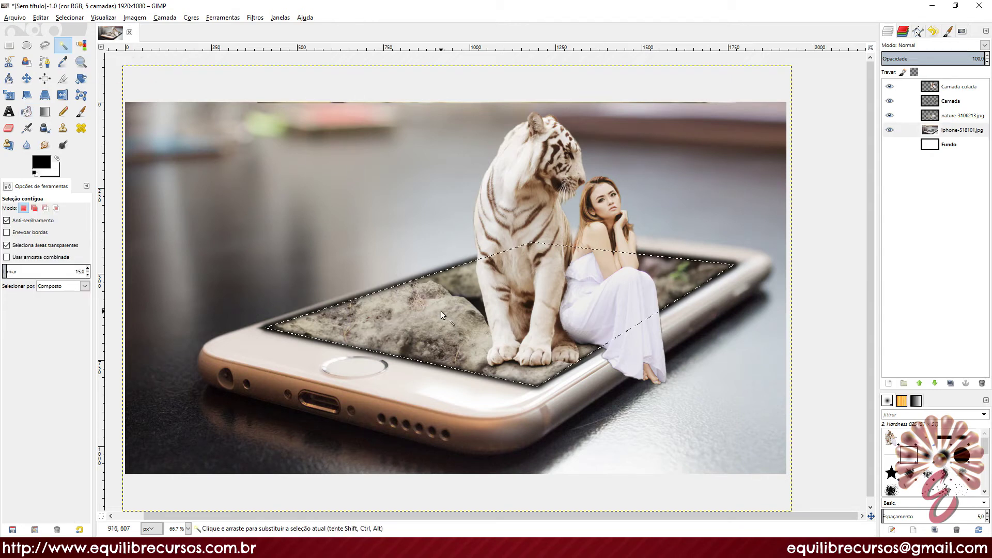
click(69, 17)
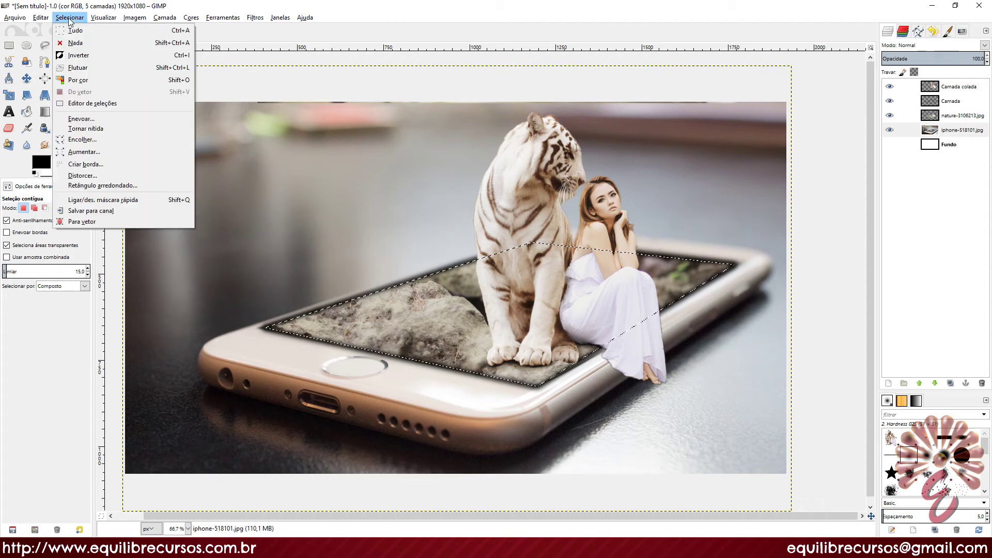
click(84, 152)
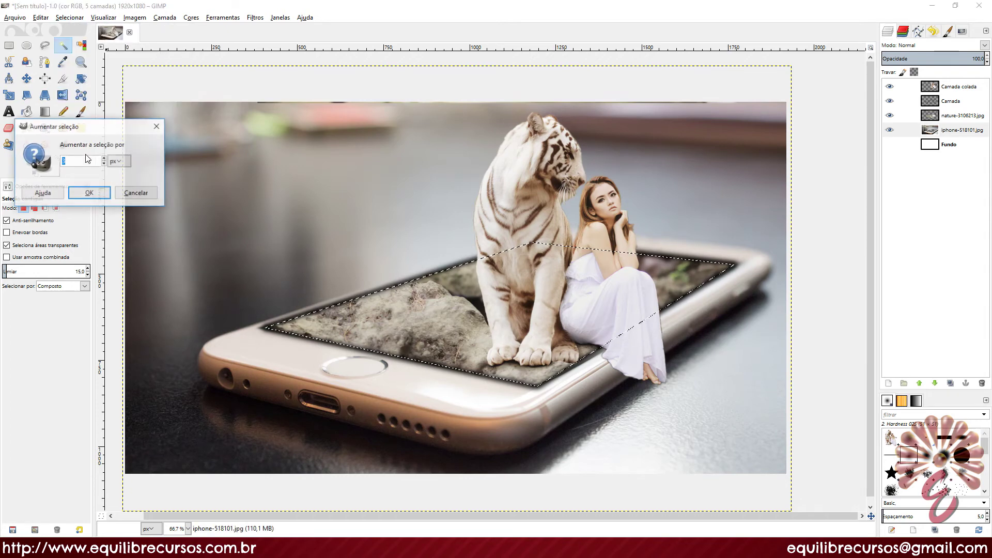
click(87, 193)
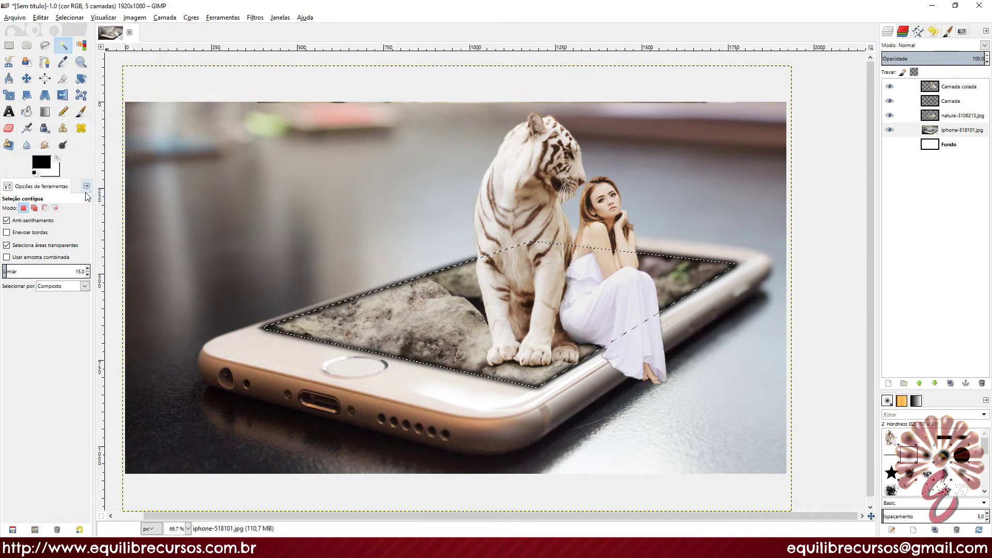
click(69, 17)
click(80, 55)
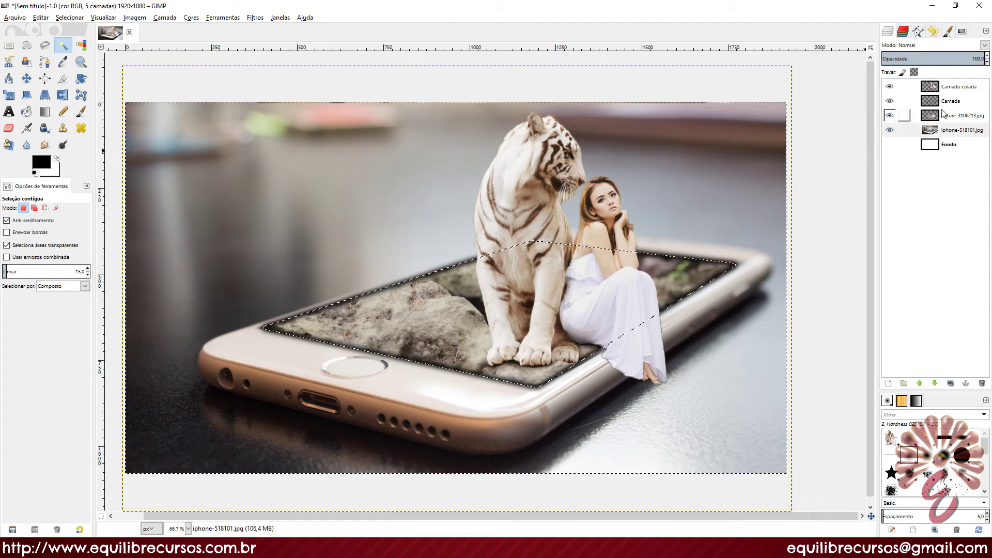
Rename the Camada layer holding the blurred outline as sombra.
click(903, 101)
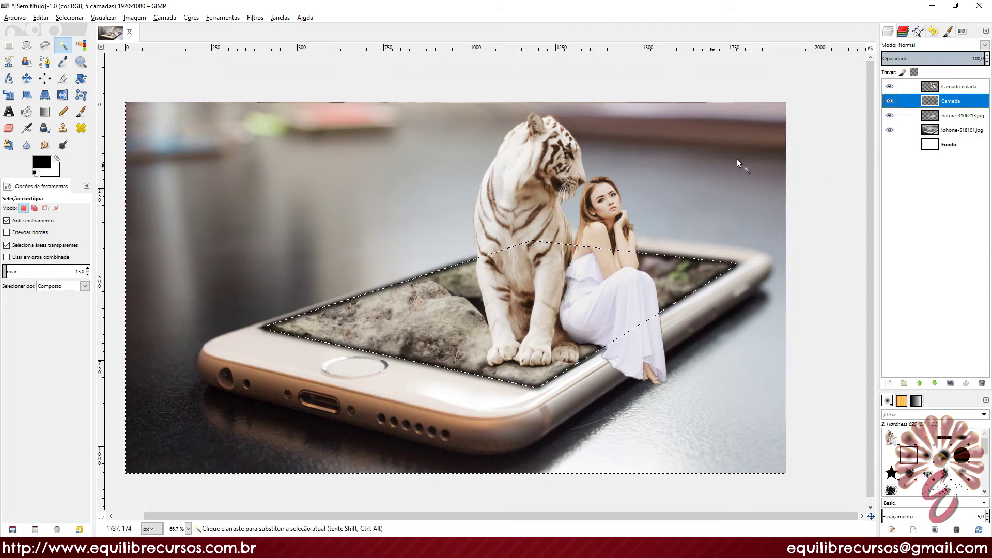
double_click(956, 102)
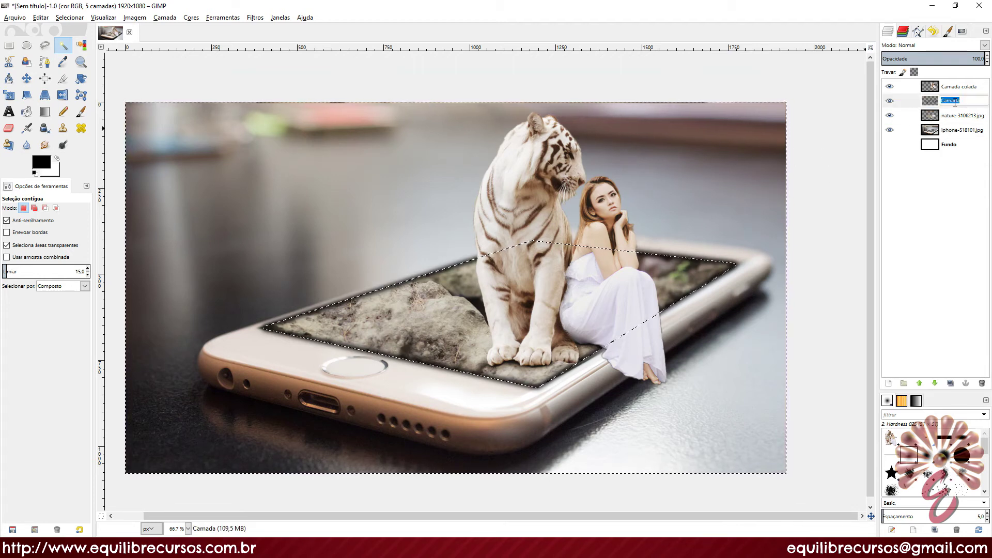
text(sombra)
key(Return)
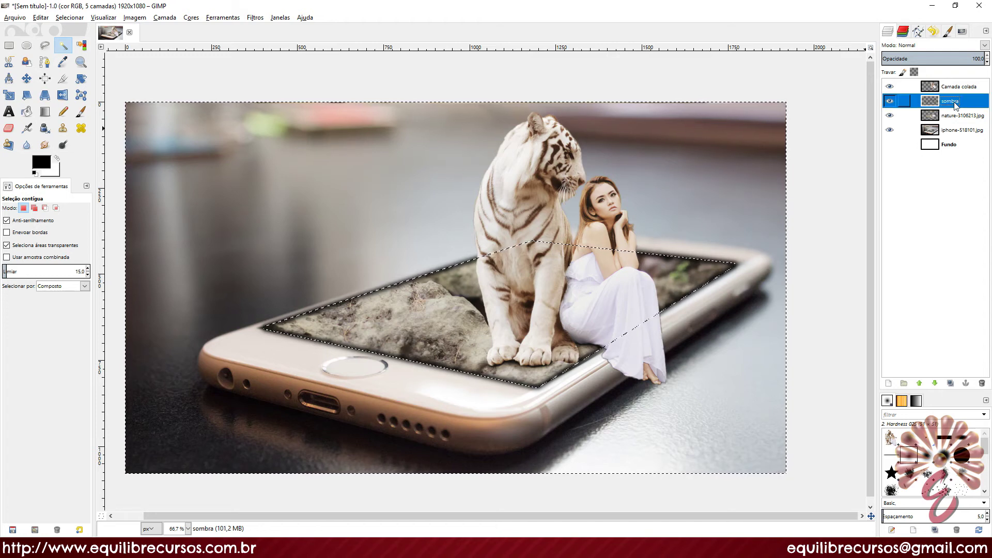
Try removing the outline's blur outside the phone screen and clearing the selection, and undo back to the inverted selection.
key(ctrl+shift+a)
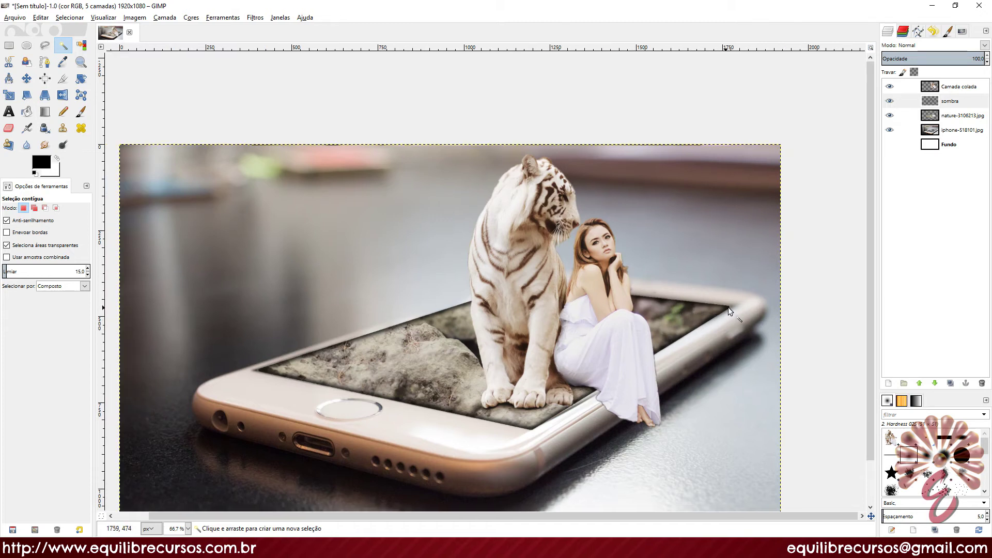
scroll(535, 410, down, 2)
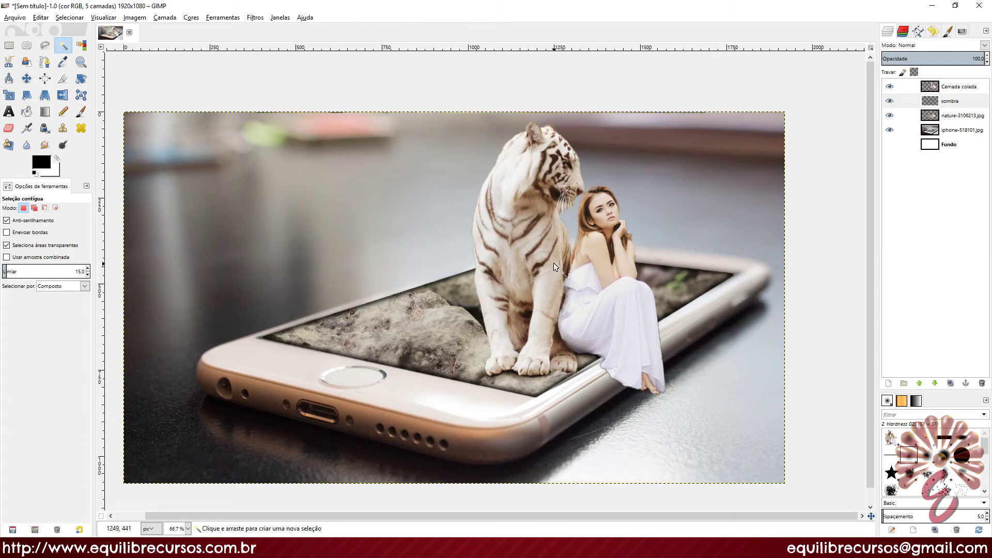
key(ctrl)
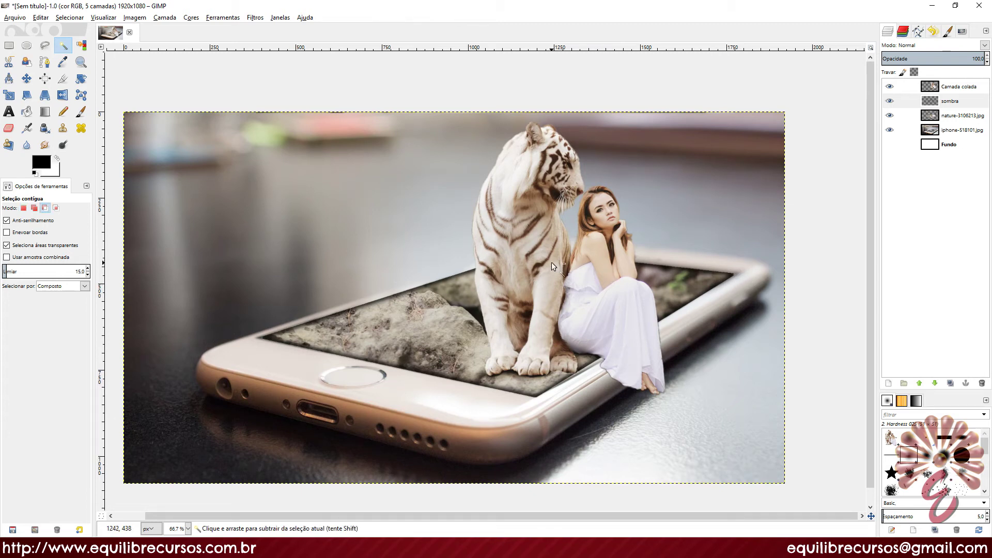
ctrl+click(551, 262)
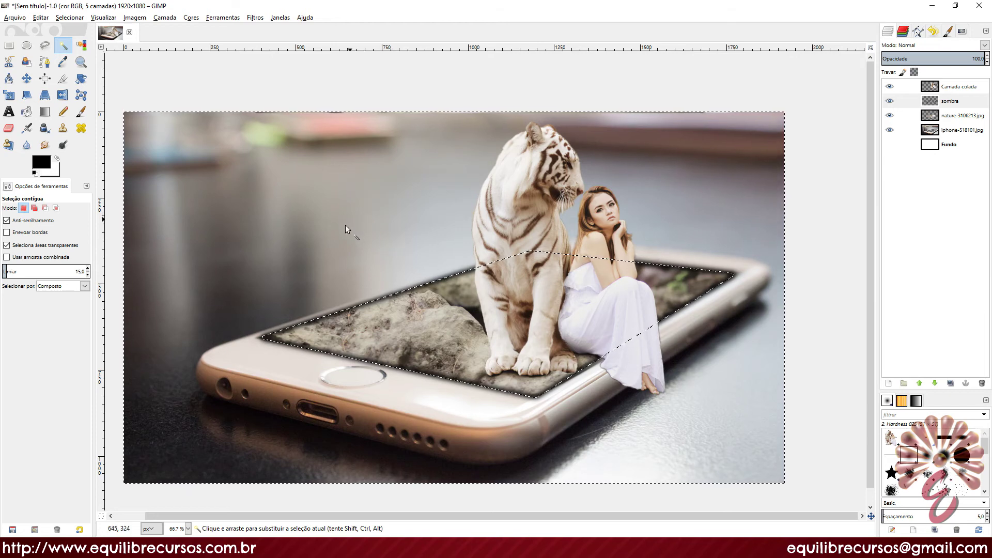
Feather the inverted selection, delete the outline's blur outside the phone screen on the sombra layer, and clear the selection.
click(70, 17)
click(81, 118)
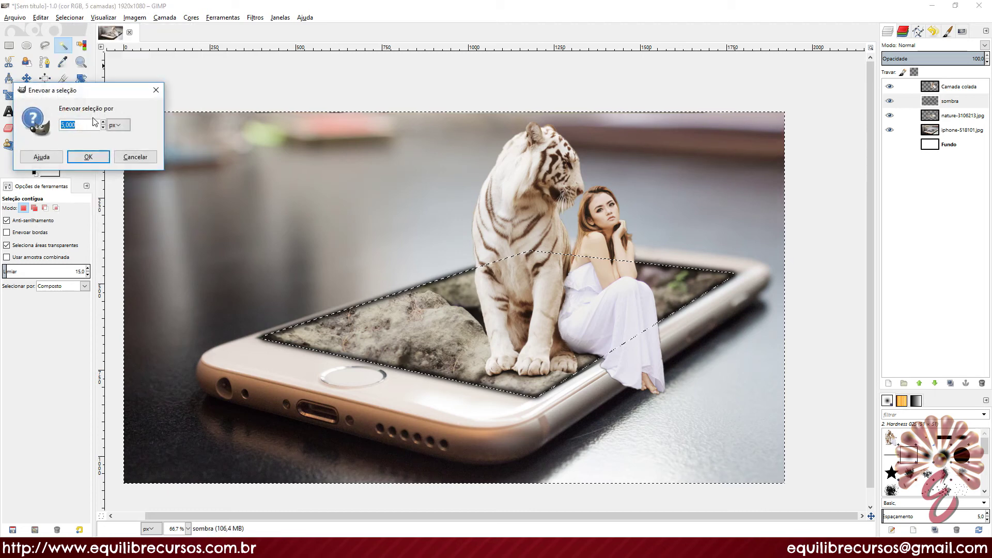
click(89, 158)
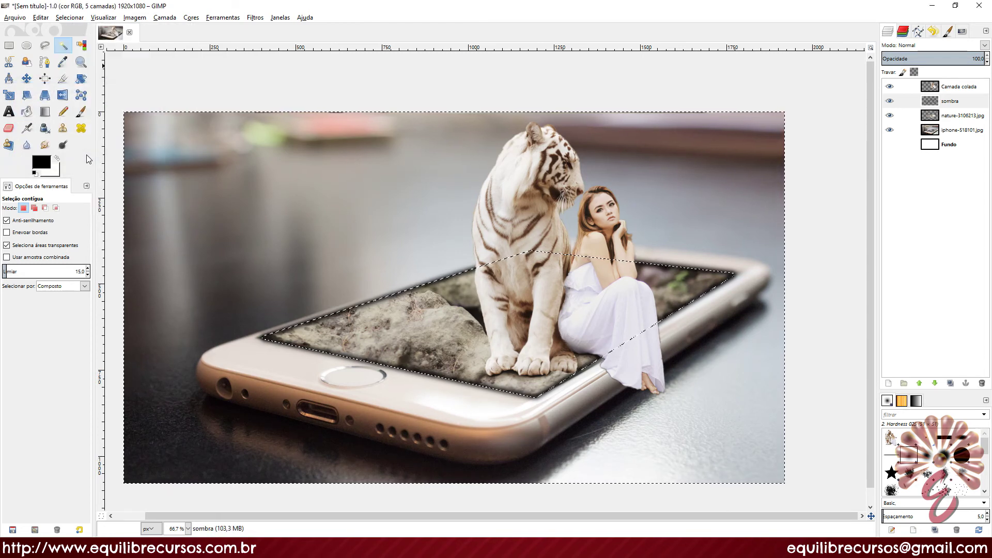
key(ctrl+shift+a)
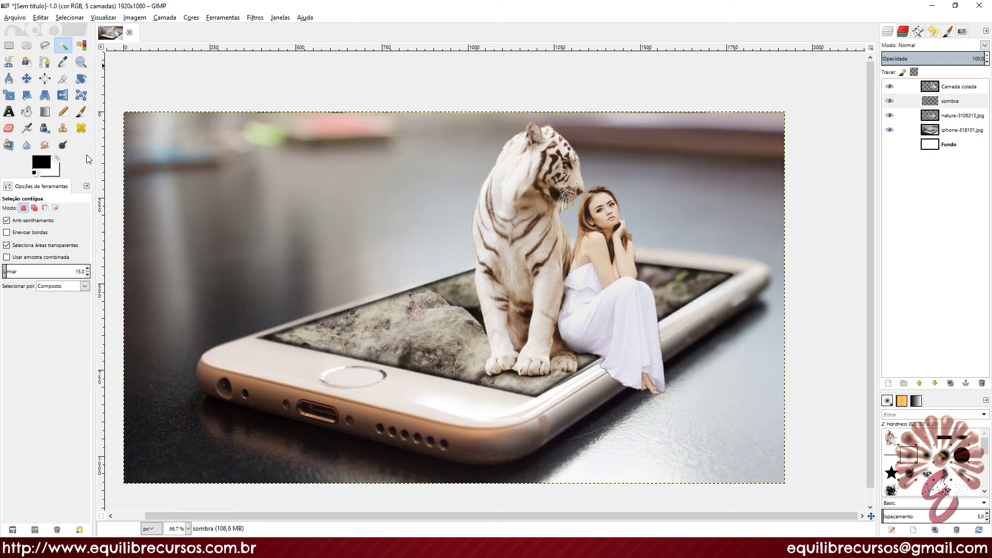
Soften the dark outline along the phone screen's edges on the sombra layer with the Blur/Sharpen tool set to Desfocar.
drag(691, 278, 684, 280)
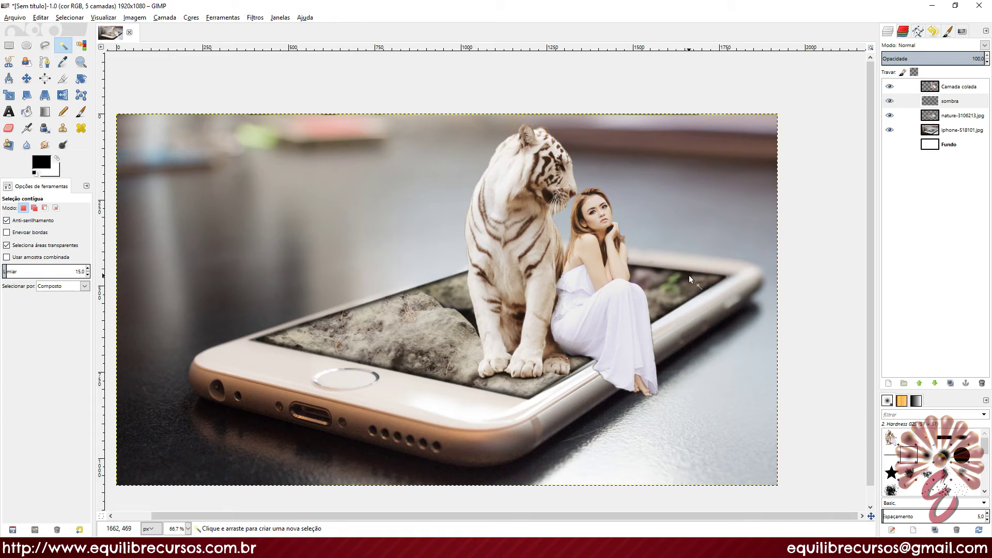
click(25, 145)
ctrl+scroll(572, 321, up, 2)
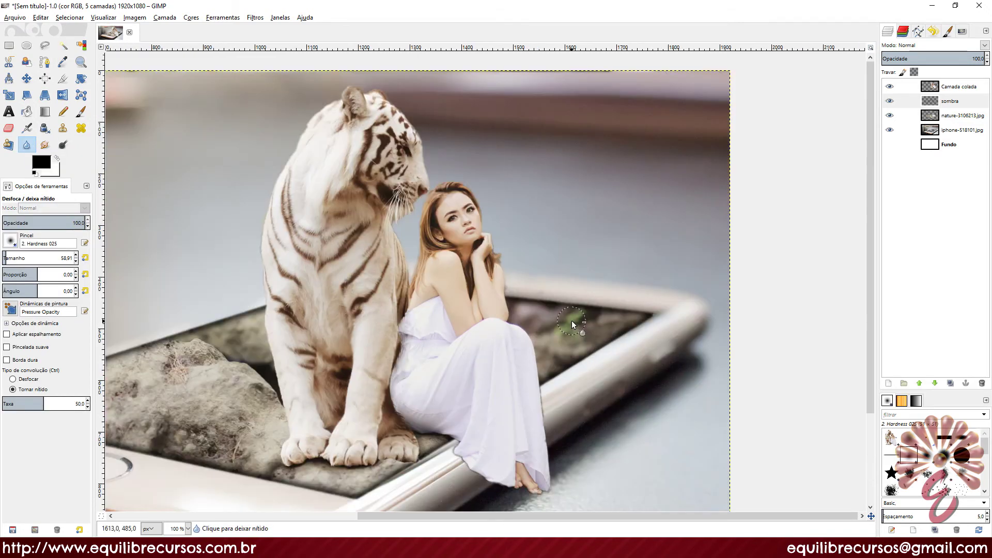
ctrl+scroll(552, 318, up, 3)
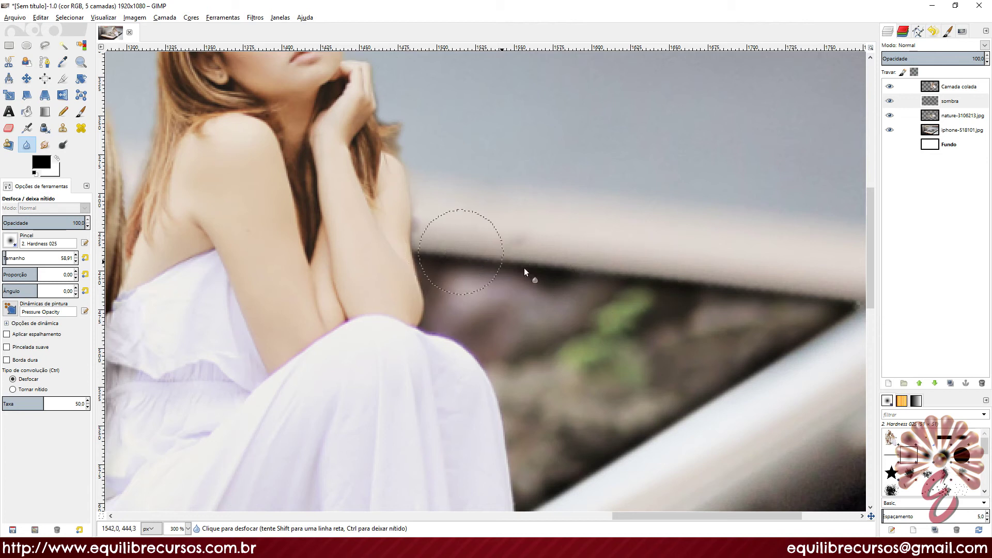
mouse_move(666, 347)
mouse_down()
mouse_move(660, 257)
mouse_move(617, 245)
mouse_up()
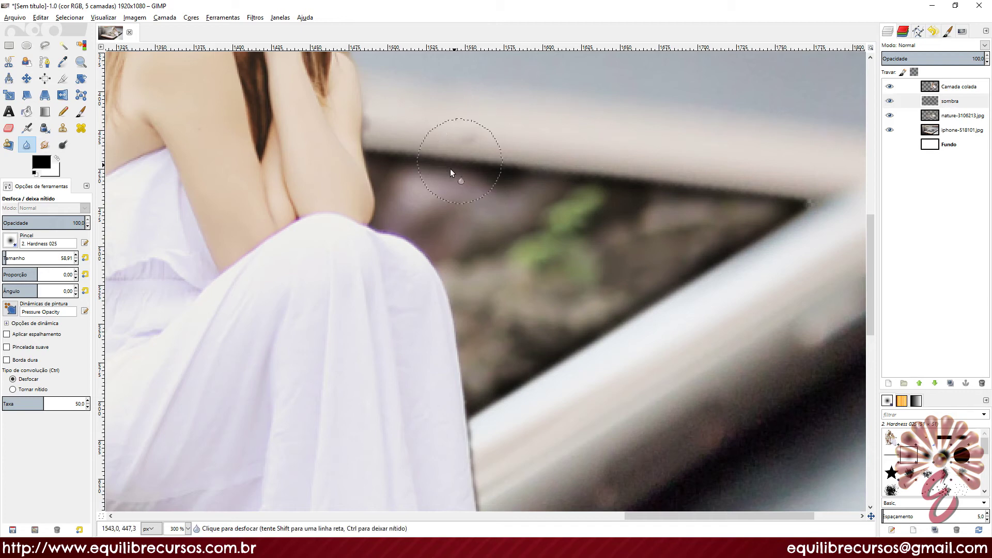
scroll(451, 168, down, 1)
drag(217, 181, 398, 198)
drag(260, 178, 401, 147)
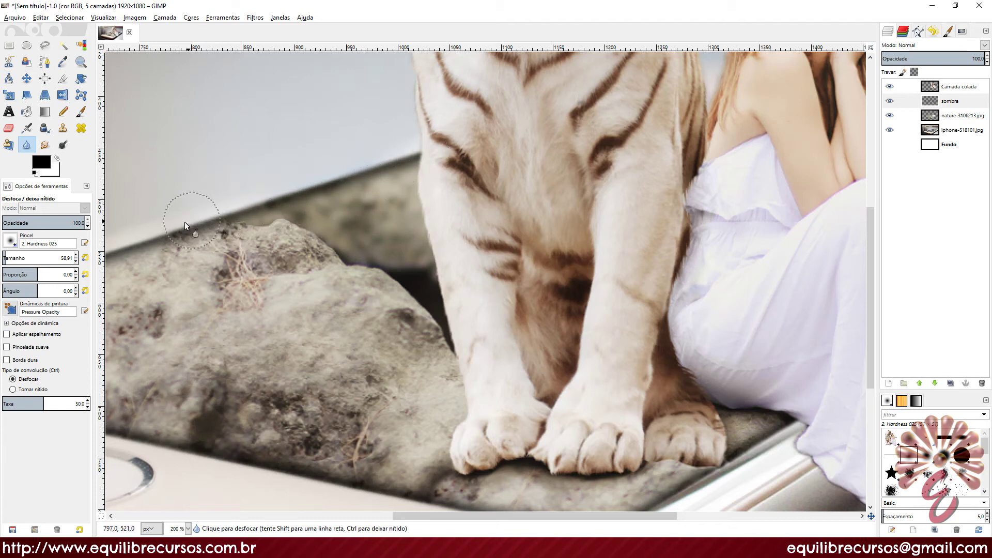
scroll(405, 237, down, 4)
scroll(233, 244, up, 3)
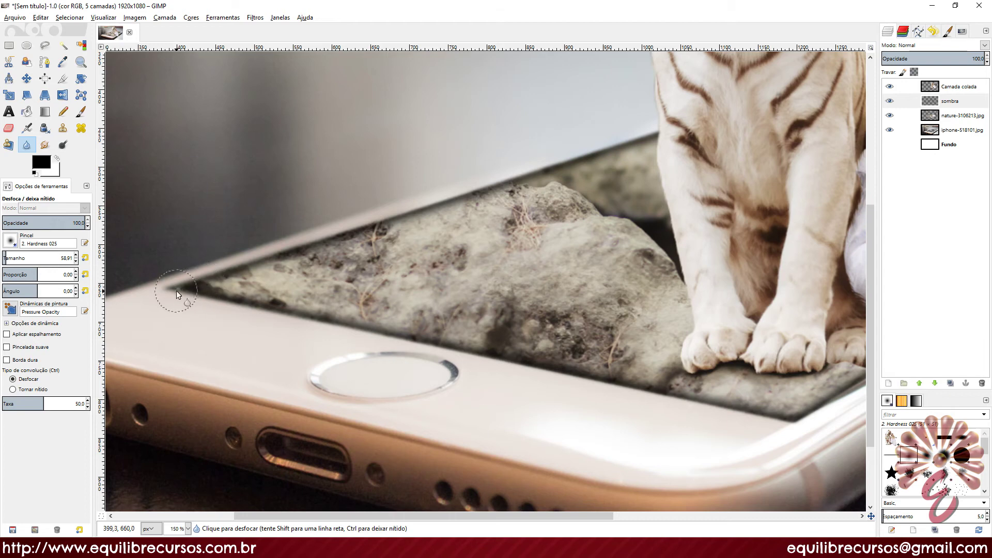
ctrl+scroll(570, 271, down, 1)
ctrl+scroll(569, 271, down, 1)
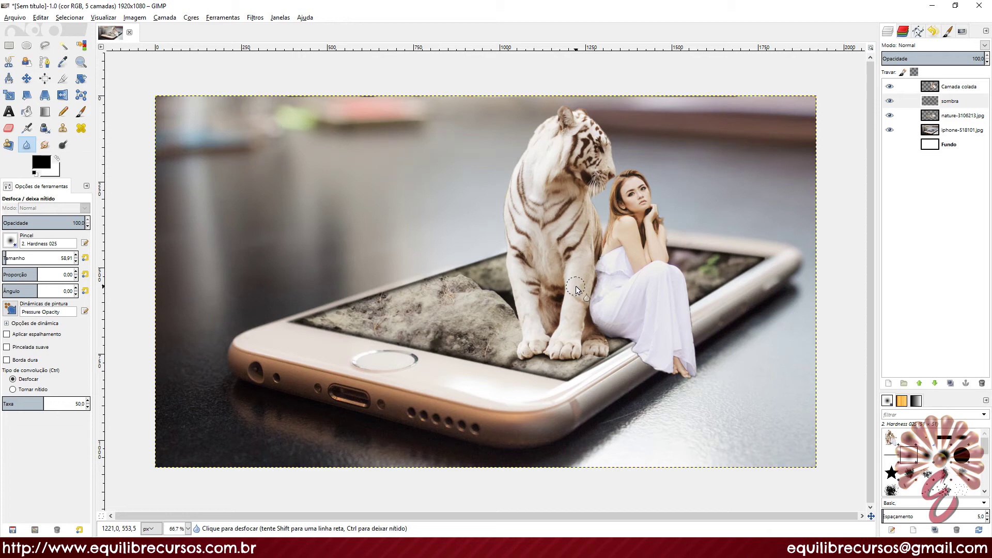
Set the sombra layer's opacity to 55.5.
click(933, 101)
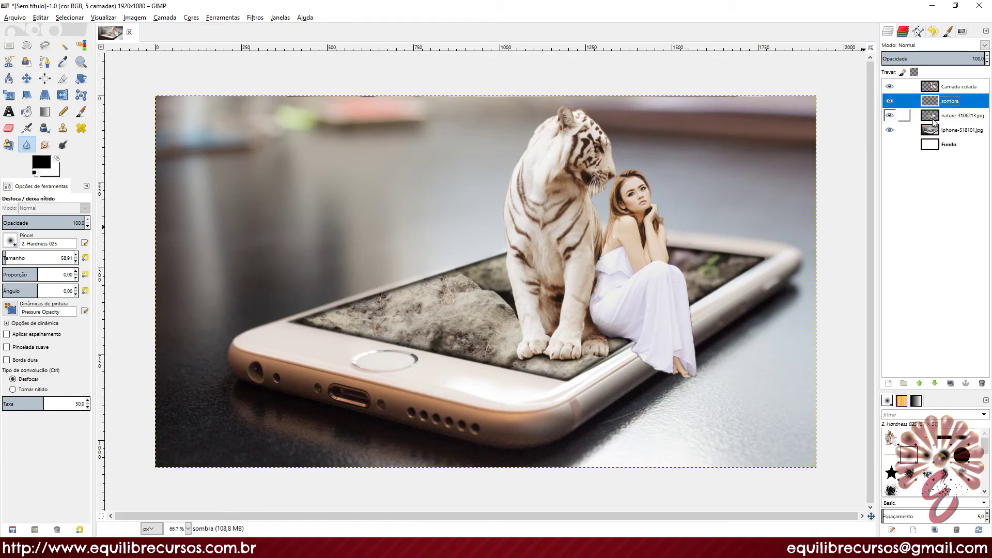
click(975, 58)
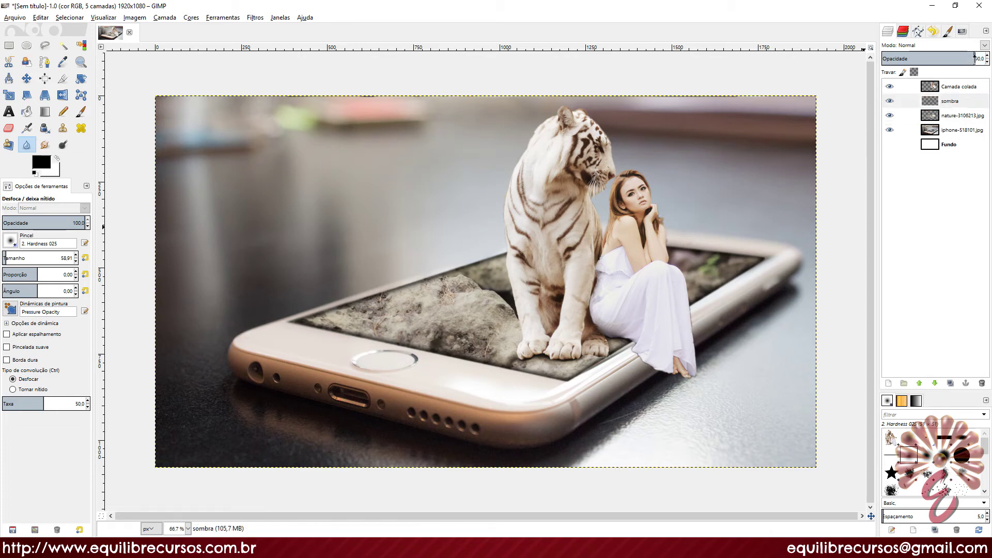
drag(975, 58, 939, 63)
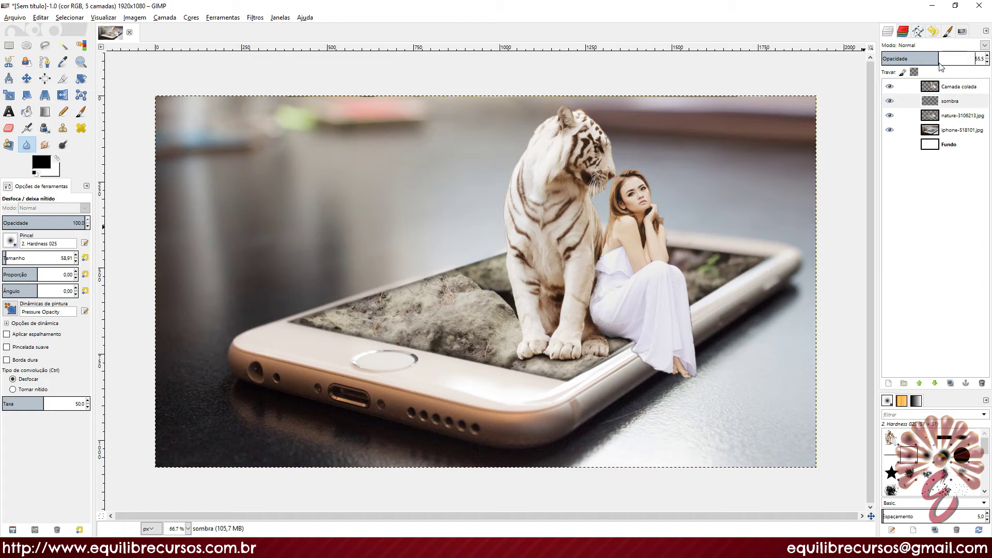
click(911, 207)
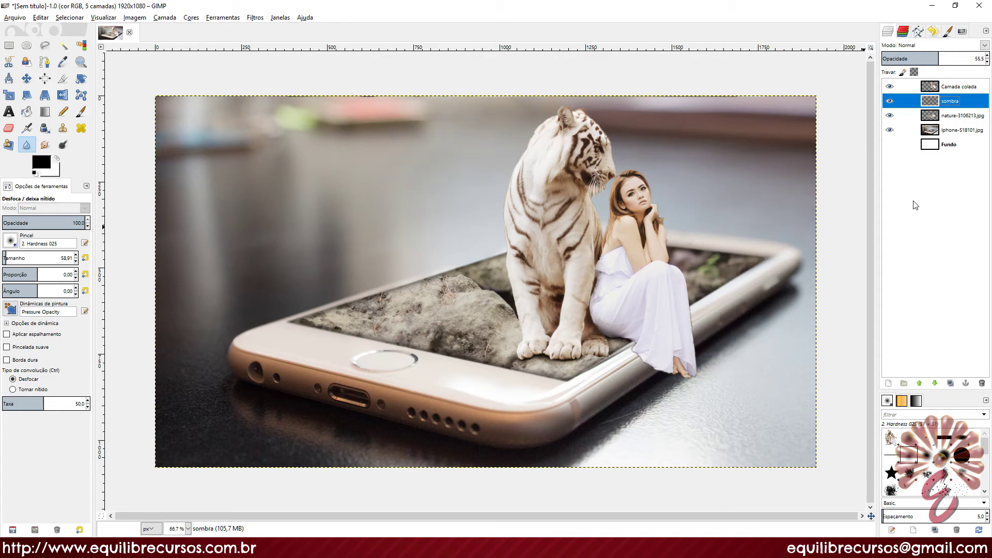
Add a transparent 1920 × 1080 px layer at the top of the layer stack and name it Sombra.
click(889, 383)
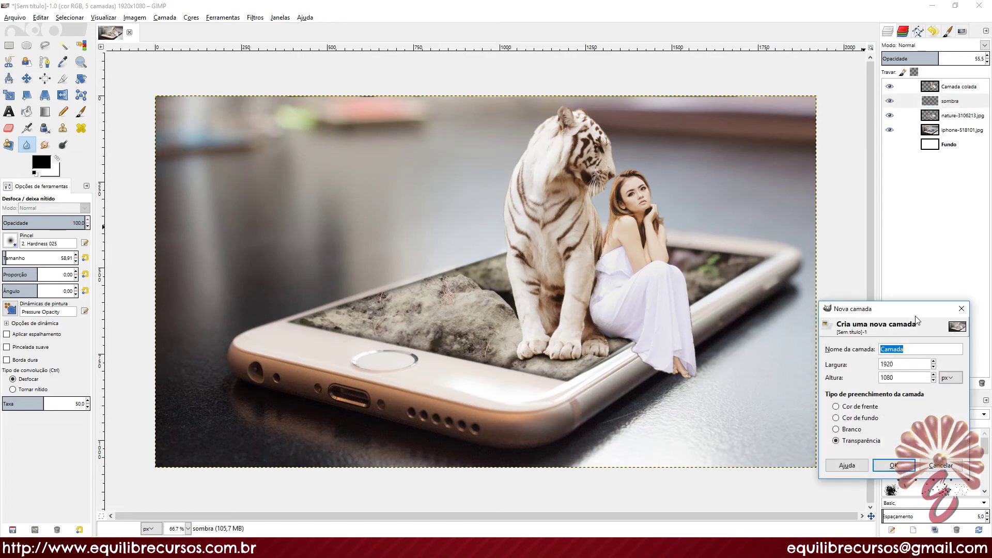
key(Return)
drag(952, 106, 951, 84)
double_click(951, 86)
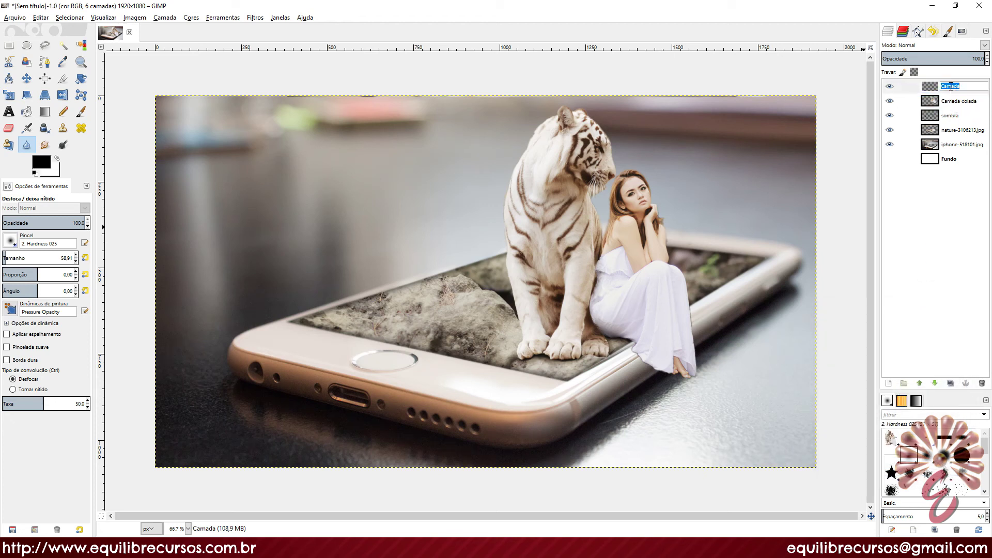
text(Sombra)
key(Return)
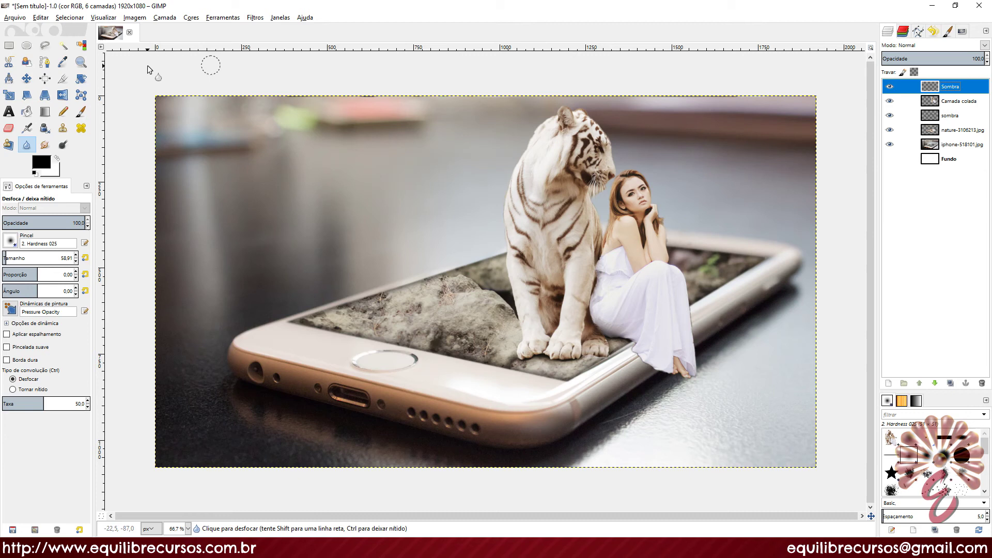
Set the Gradient tool to the Radial shape with a reversed gradient from foreground to transparency.
click(46, 112)
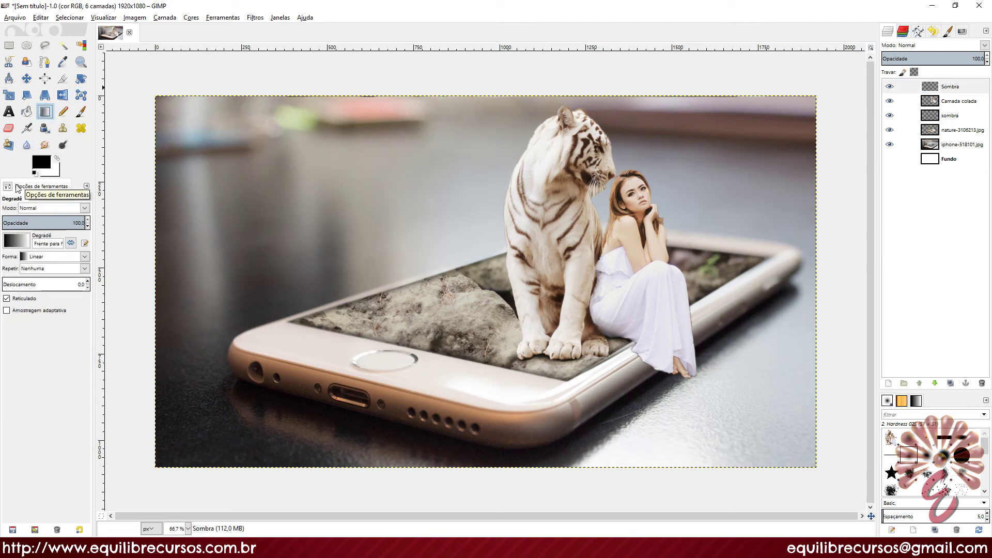
click(84, 256)
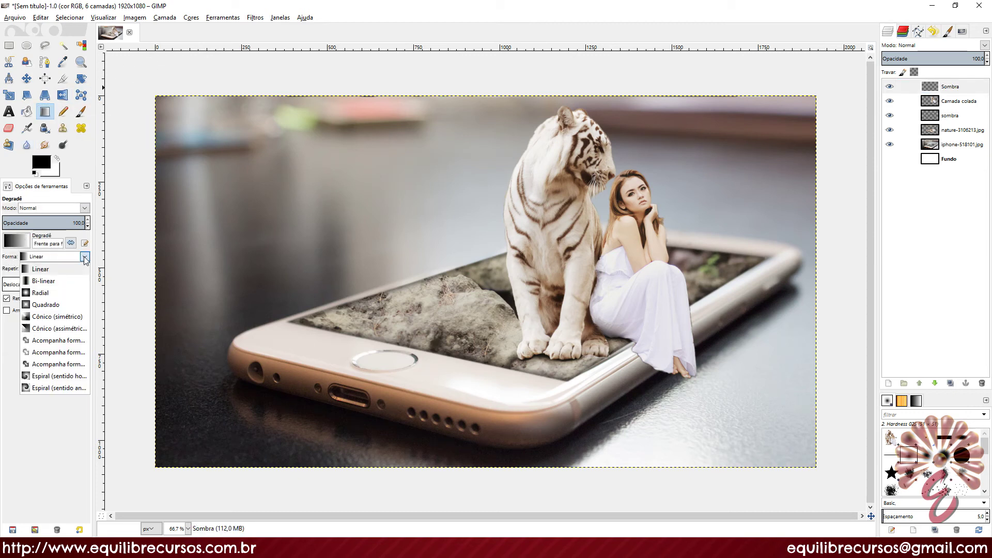
click(34, 293)
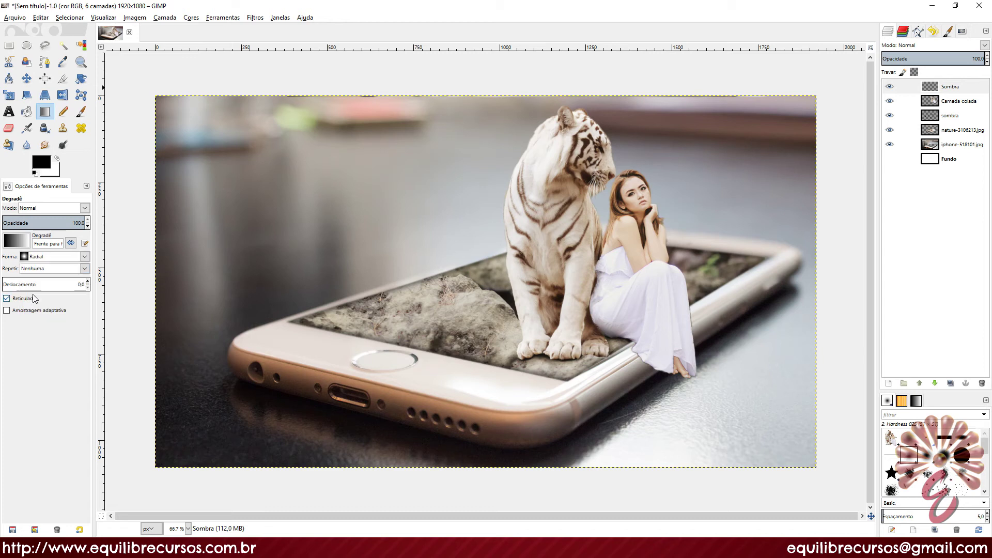
mouse_move(36, 244)
mouse_down()
mouse_move(68, 243)
mouse_move(28, 245)
mouse_up()
click(49, 243)
click(71, 246)
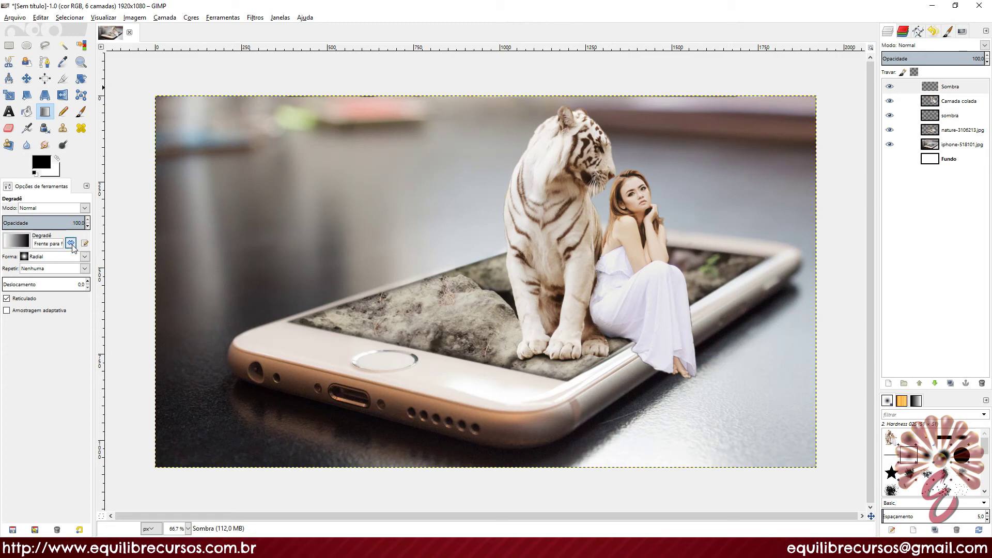
key(minus)
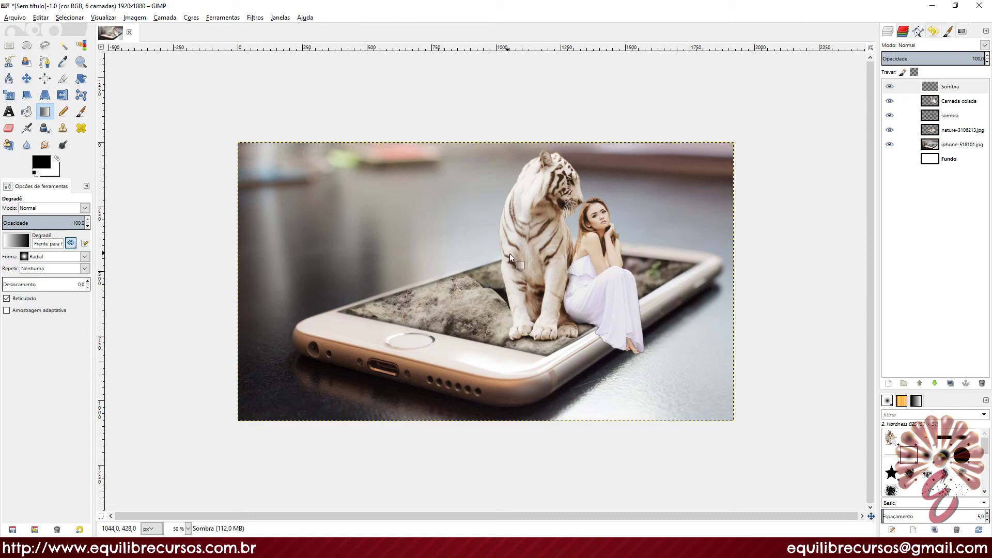
click(15, 242)
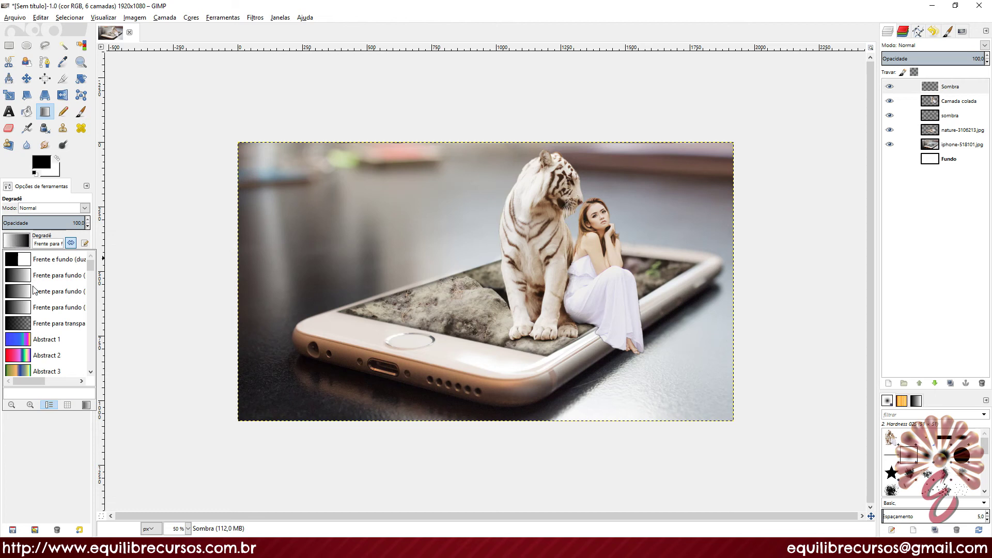
click(69, 324)
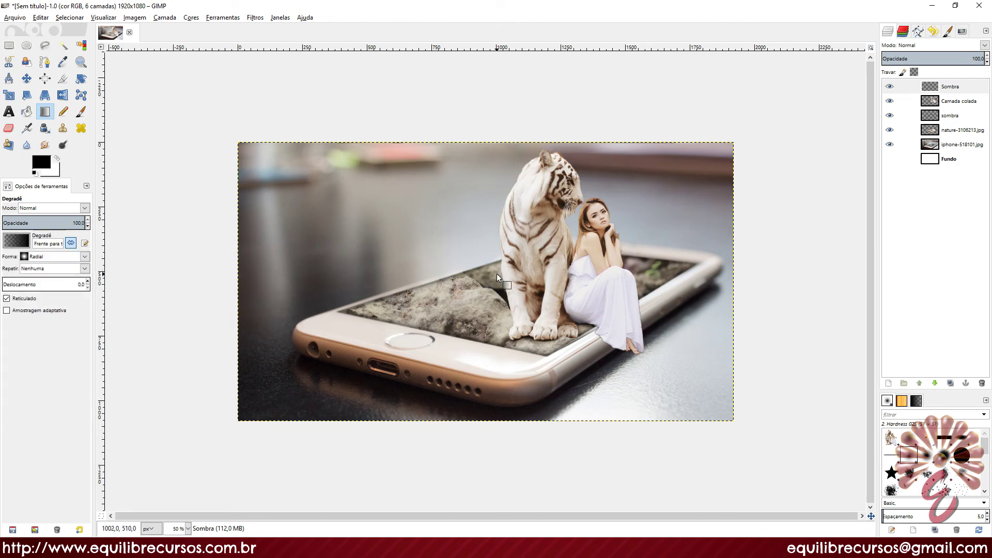
Try a radial gradient on the Sombra layer from the tiger's body to well past the image's right edge, and undo it.
drag(498, 274, 967, 275)
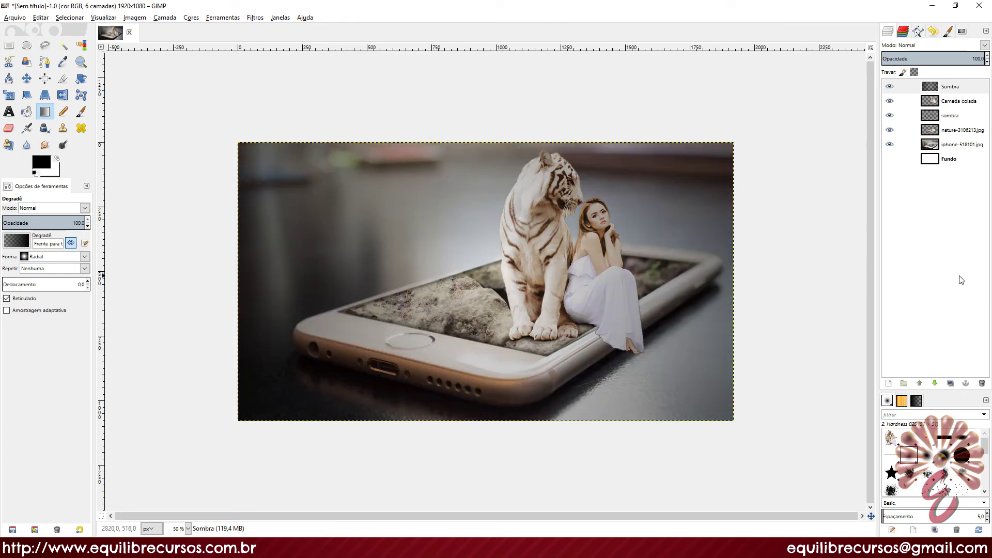
key(minus)
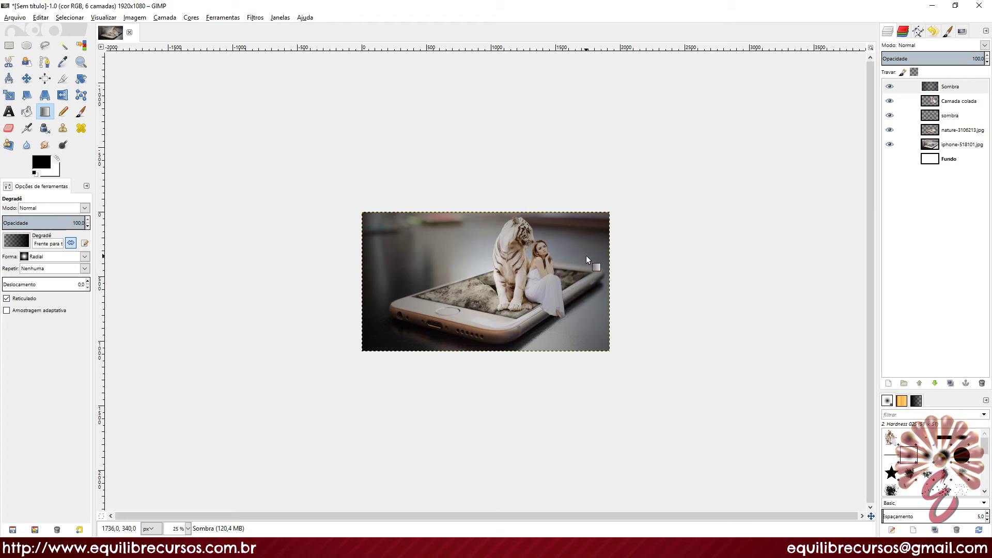
key(ctrl+z)
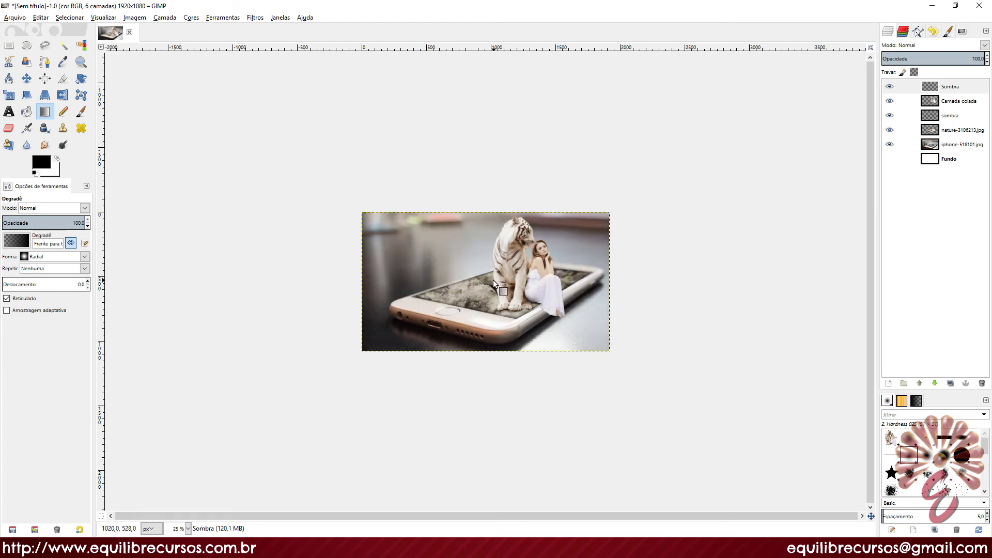
Darken the image's edges on the Sombra layer with a radial gradient about 2780 px long, starting near the image's centre.
drag(492, 280, 854, 284)
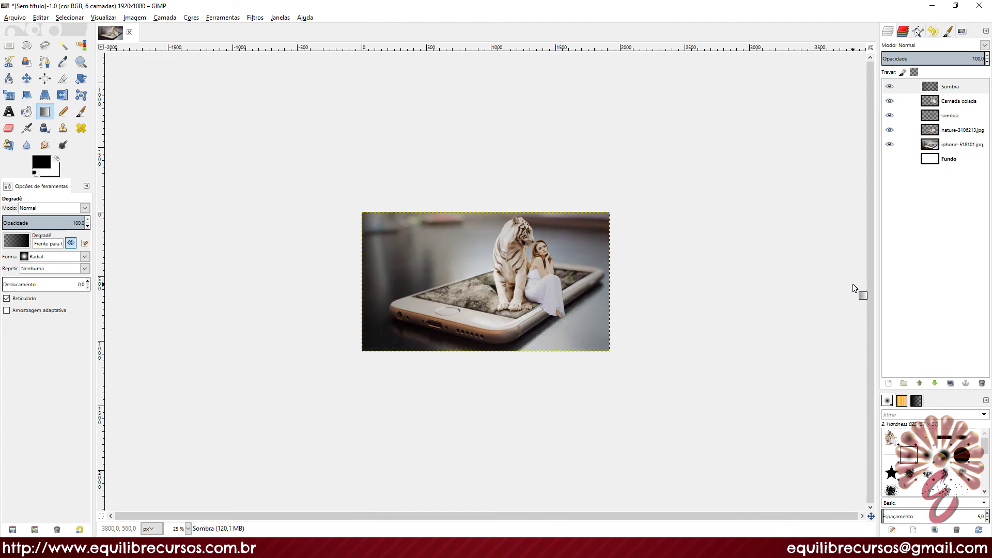
ctrl+scroll(575, 298, up, 2)
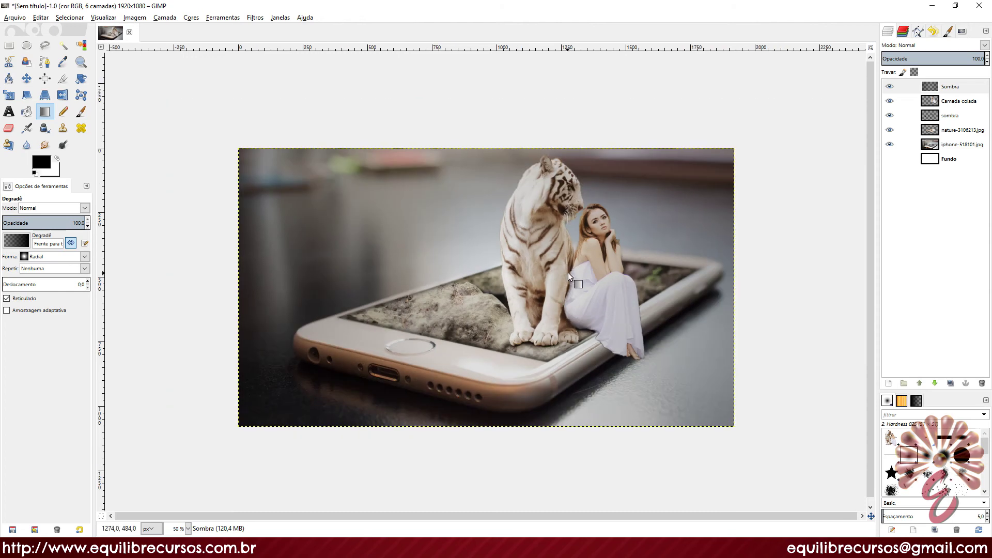
Add a transparent 1920 × 1080 px layer above Sombra and name it Efeito.
click(891, 384)
click(892, 461)
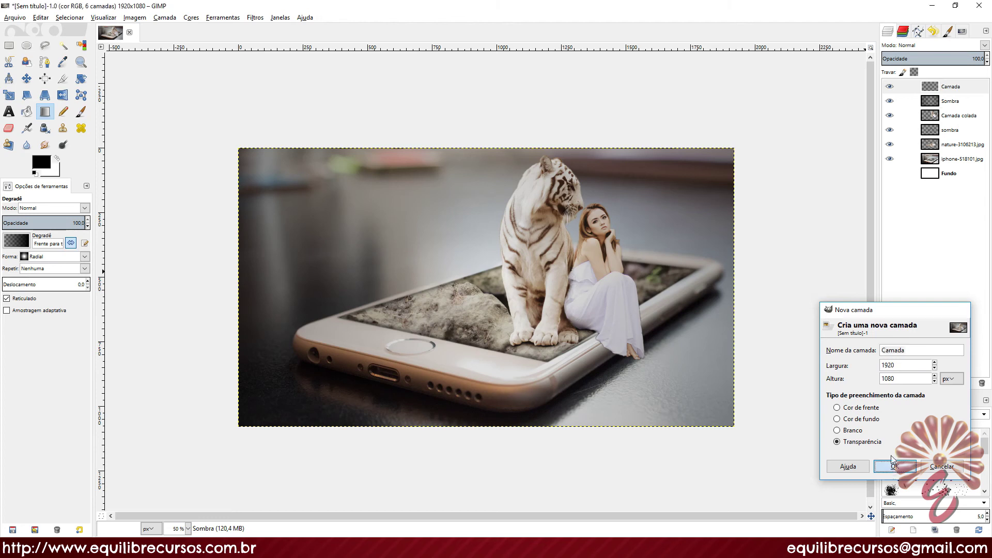
double_click(950, 86)
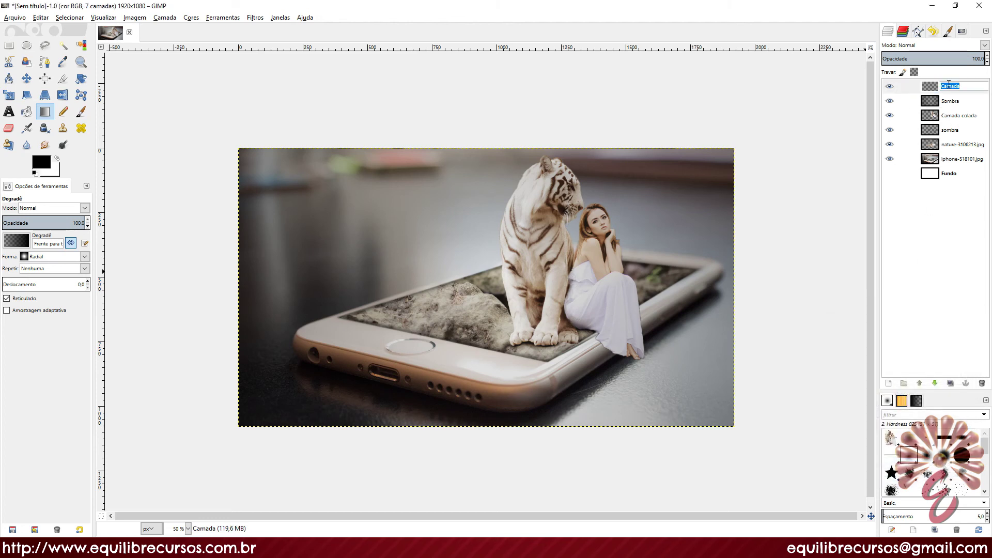
text(Efeito)
key(Return)
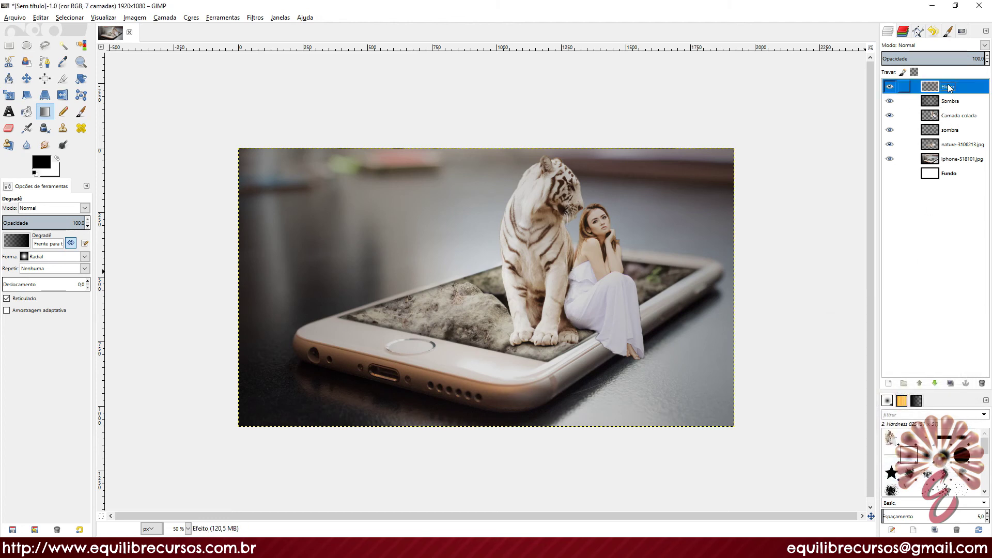
Set the foreground colour to orange e87300 and fill the whole Efeito layer with it.
click(27, 117)
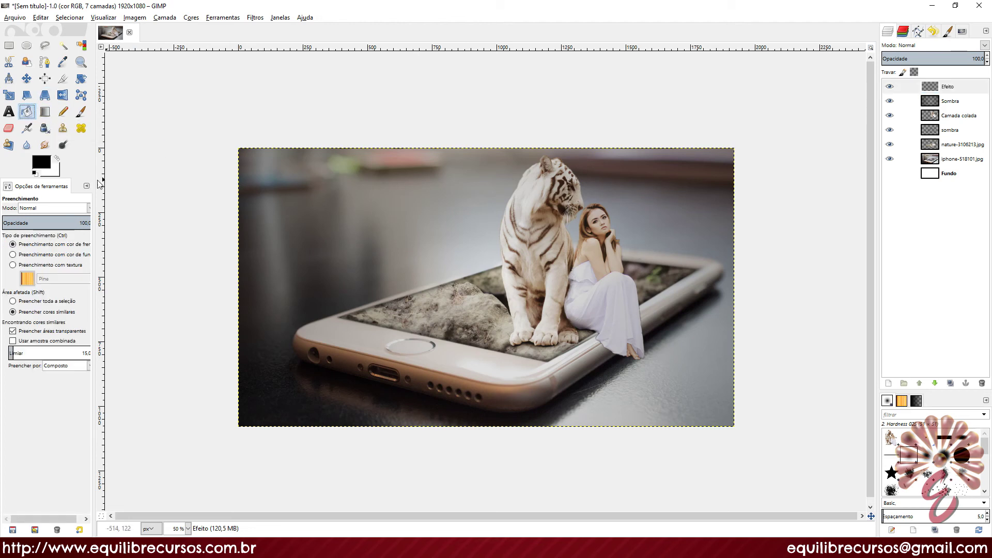
click(41, 162)
click(249, 175)
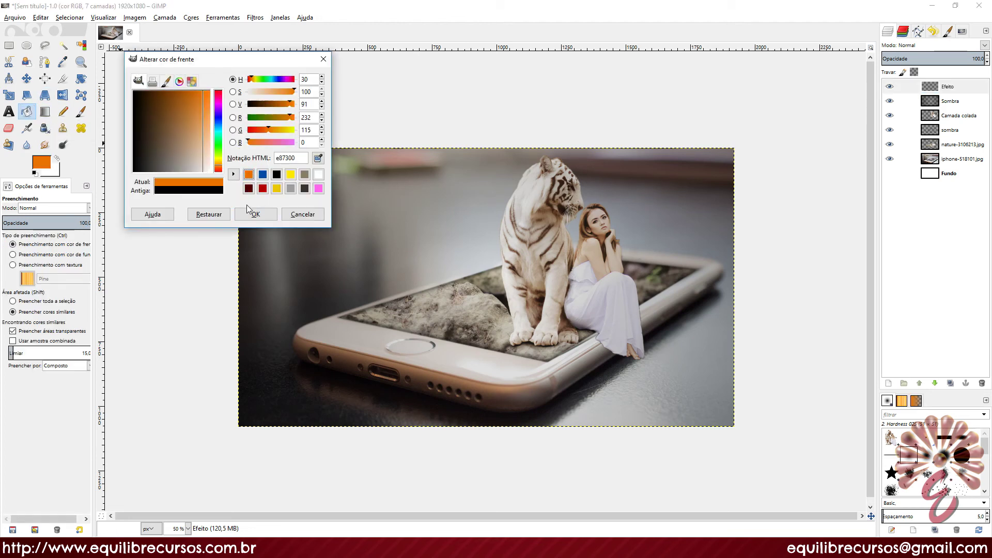
click(256, 214)
click(521, 201)
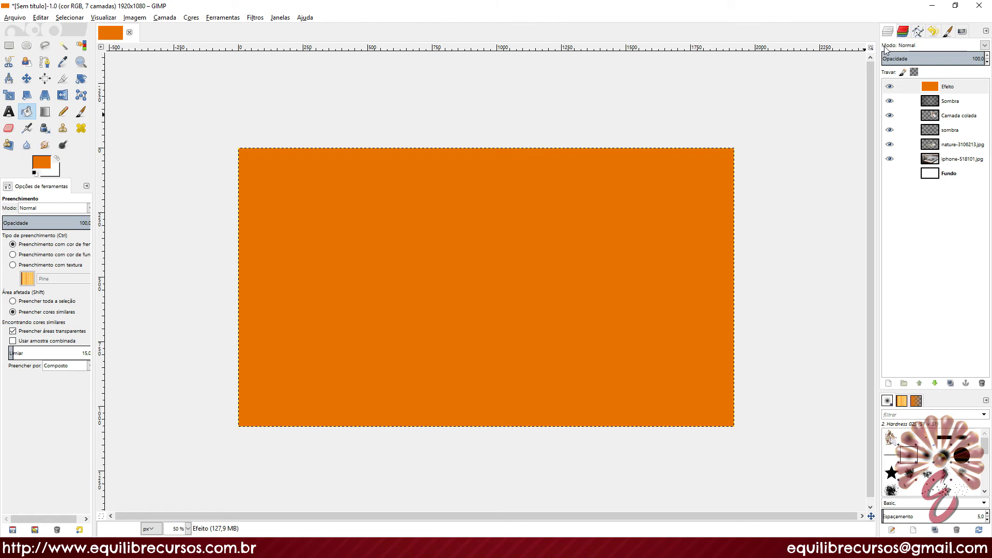
Set the Efeito layer's blend mode to Multiplicar and its opacity to 18.
click(985, 45)
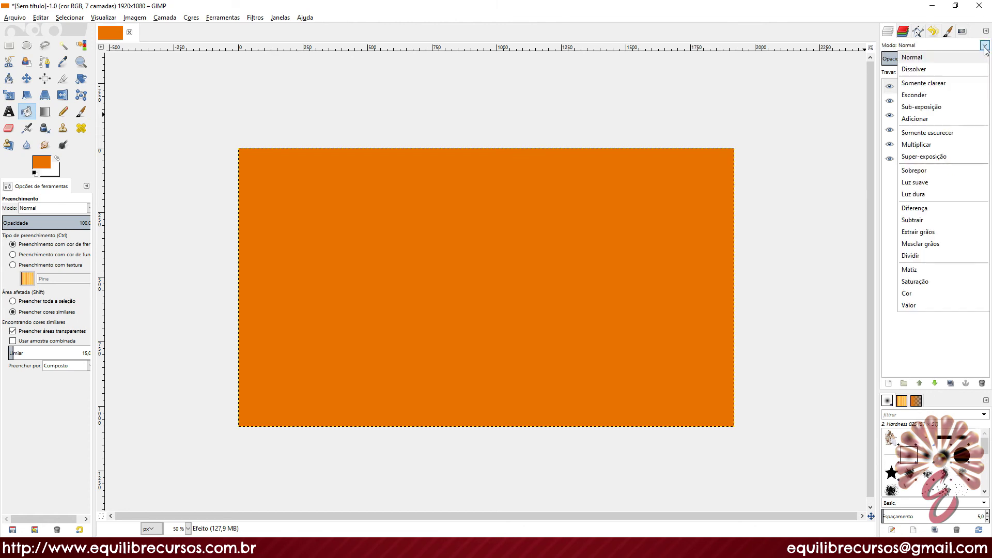
click(939, 71)
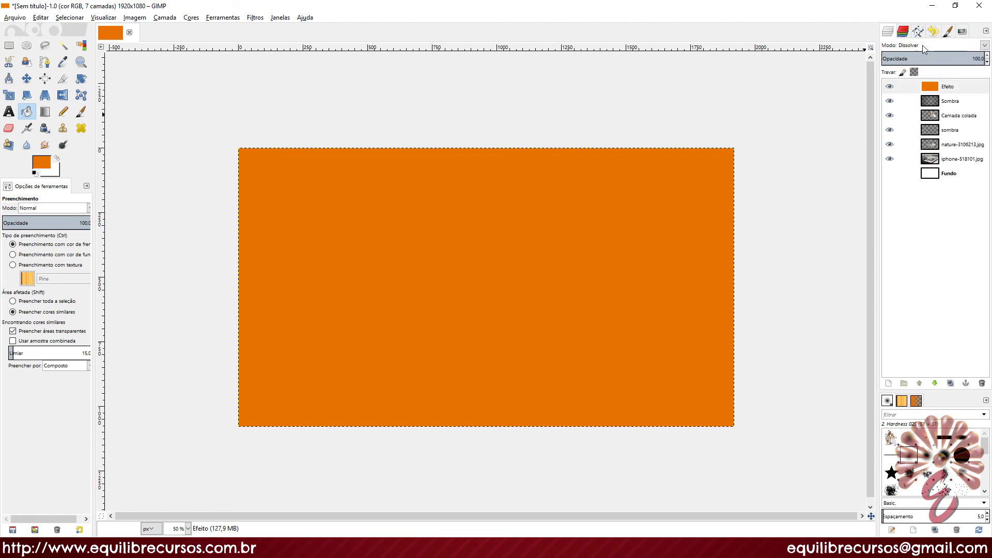
scroll(925, 48, down, 3)
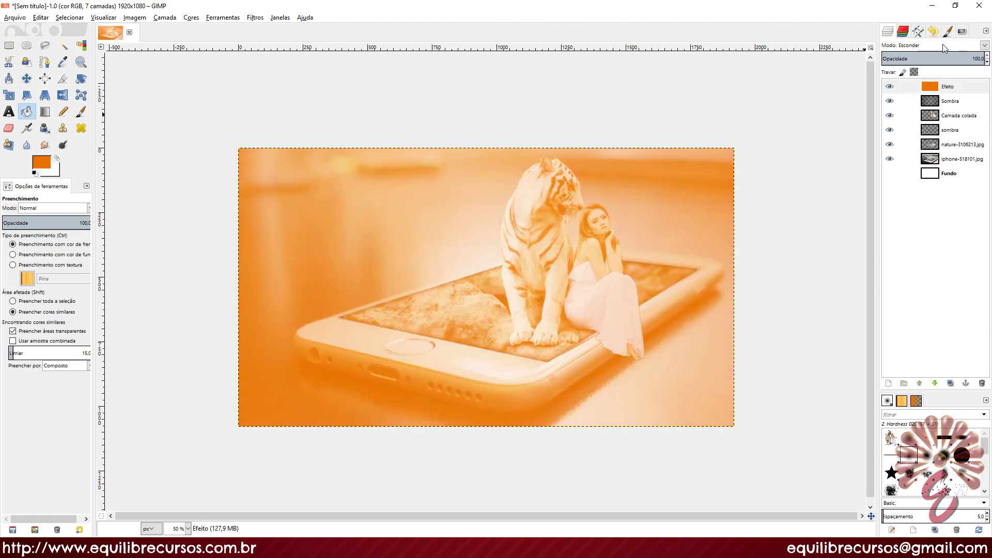
scroll(944, 48, down, 2)
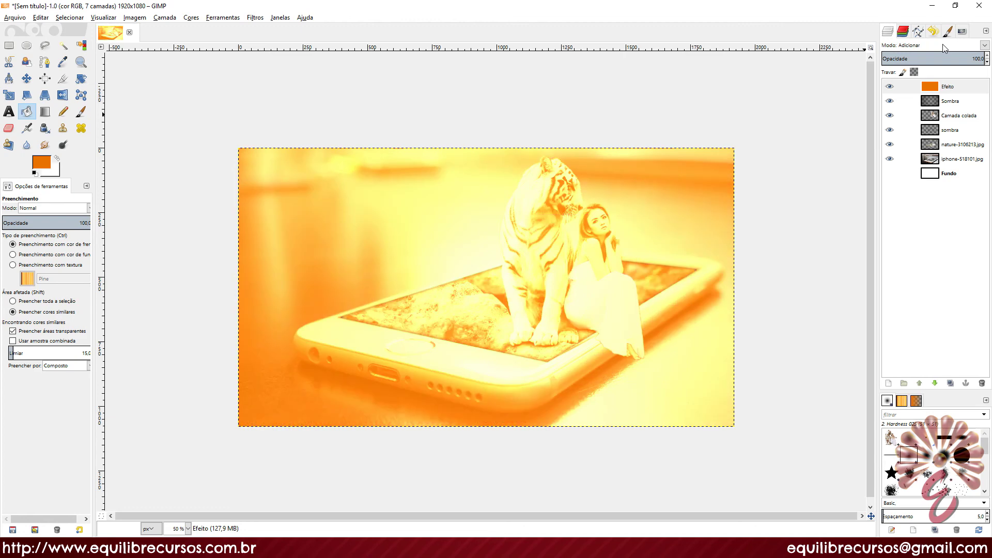
scroll(944, 48, down, 1)
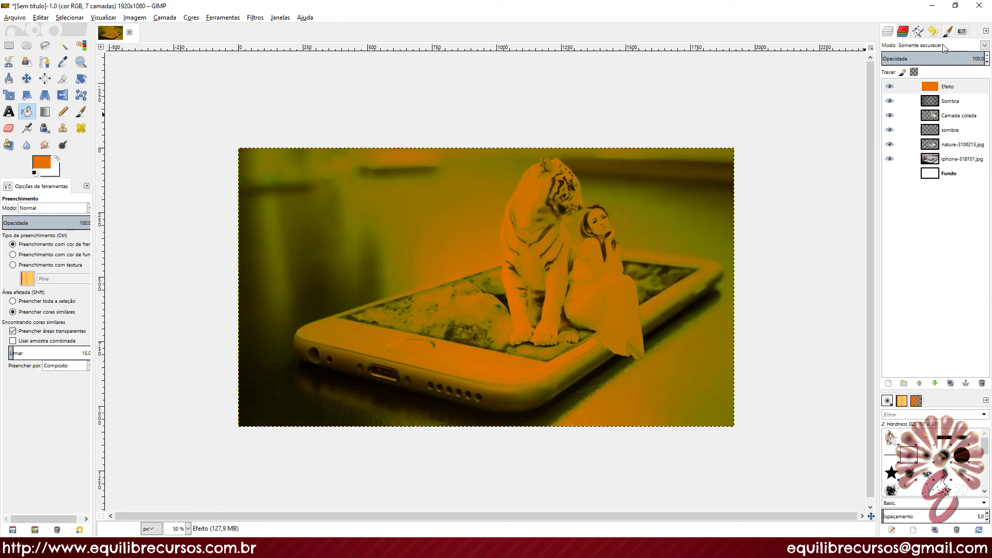
scroll(944, 48, down, 1)
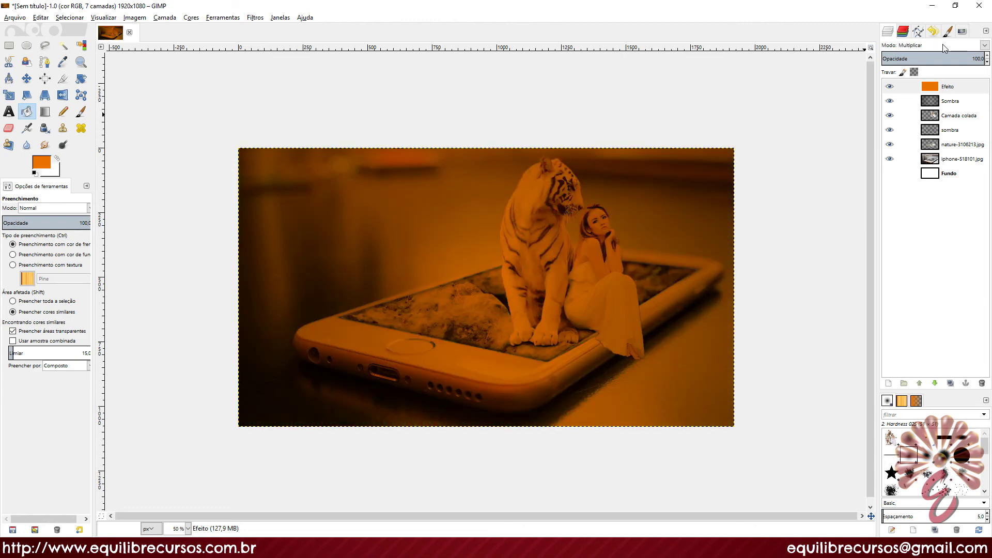
click(937, 58)
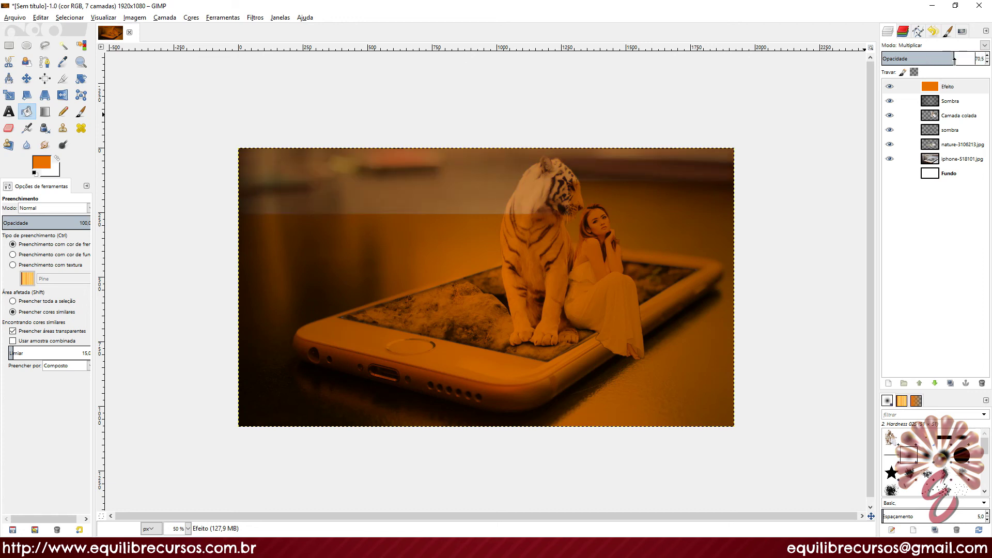
drag(937, 59, 901, 58)
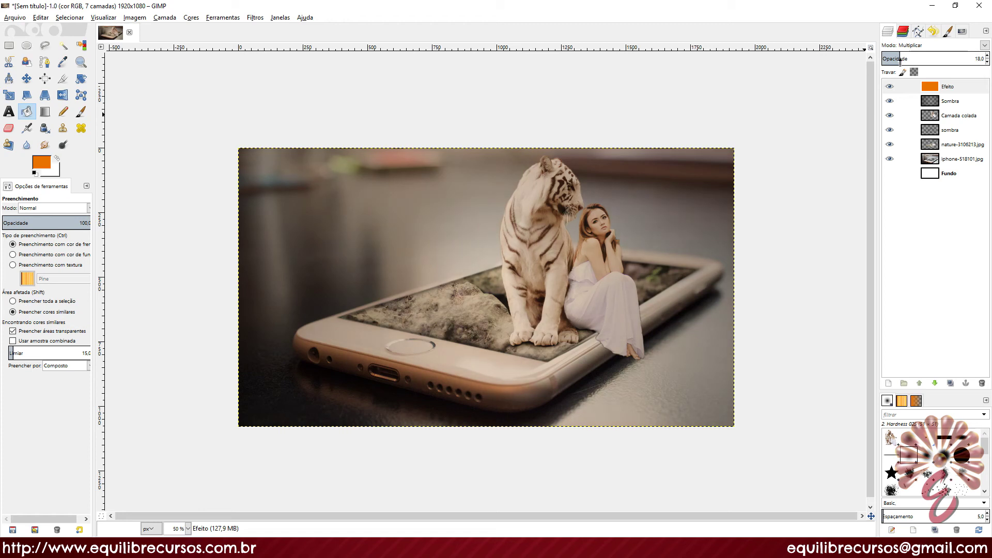
Compare the Efeito layer's blend modes from Normal onward and set the mode to Luz dura.
click(926, 45)
click(933, 54)
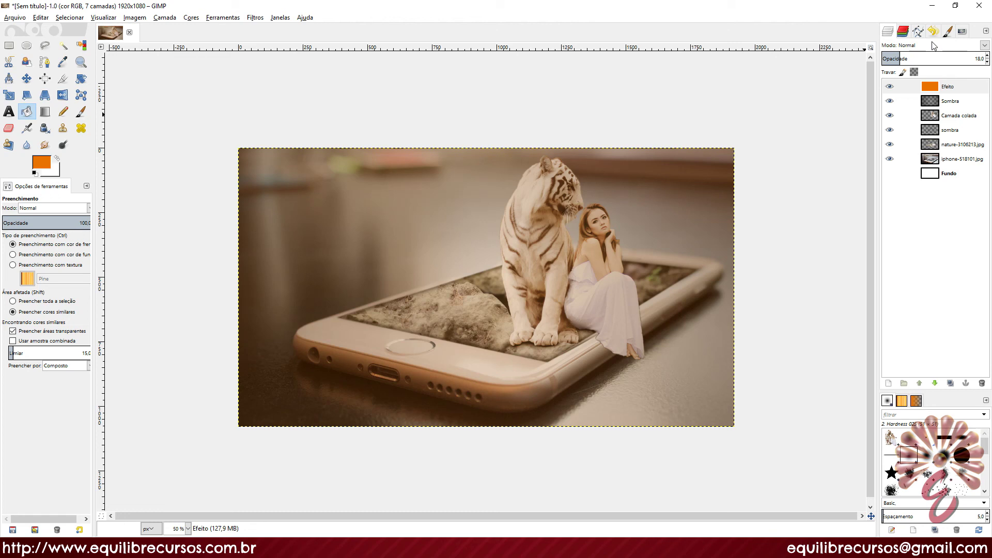
scroll(934, 46, down, 1)
scroll(935, 45, down, 1)
scroll(935, 45, down, 1)
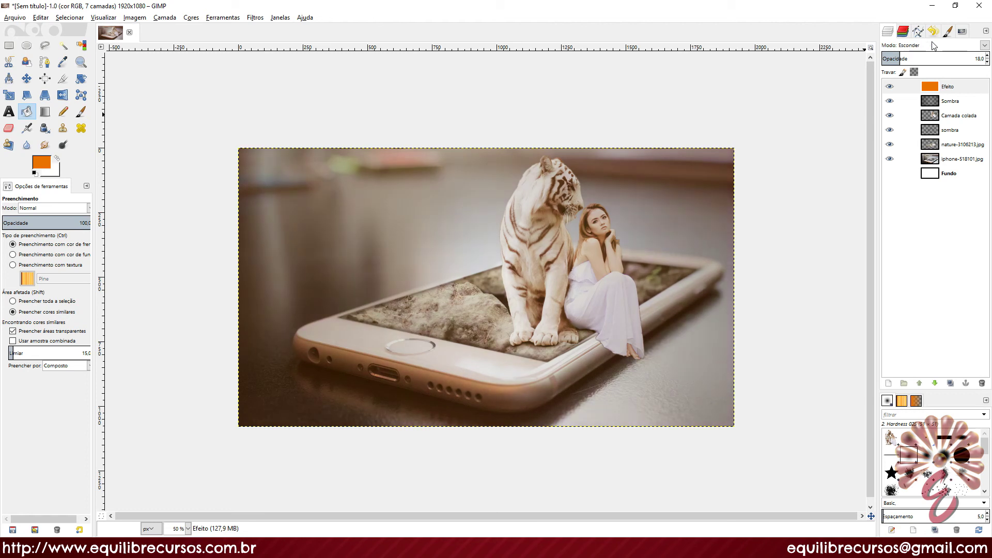
scroll(934, 46, down, 1)
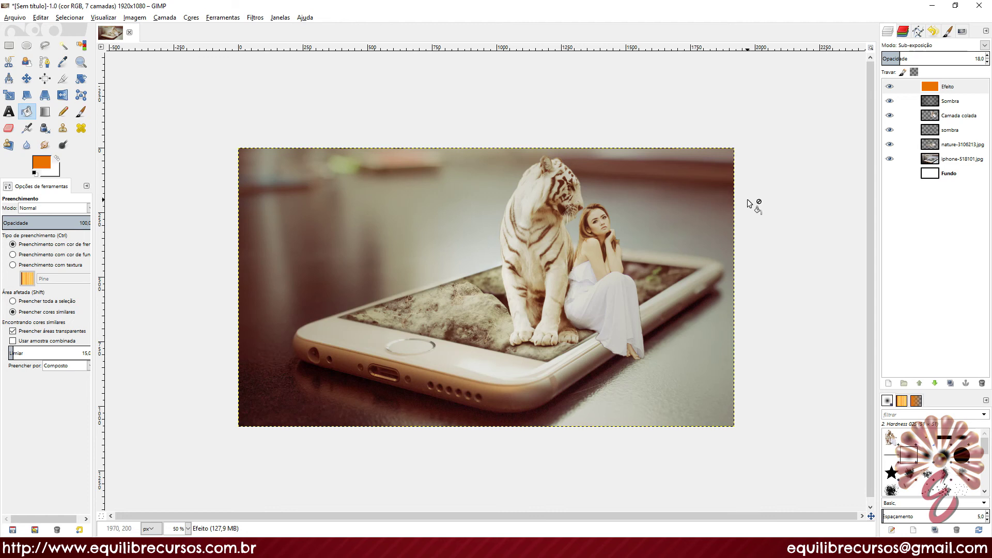
key(Down)
key(Down)
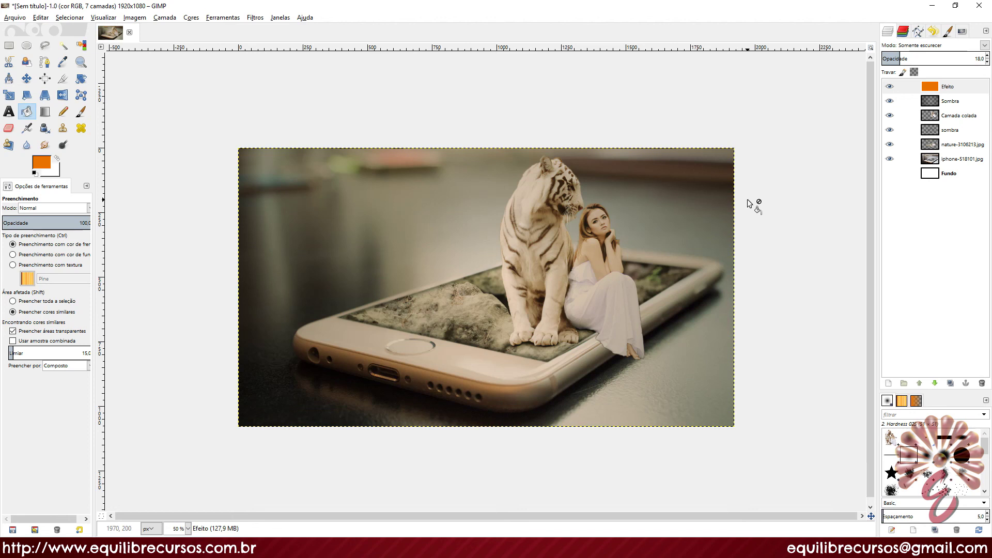
key(Down)
key(Down)
key(Down)
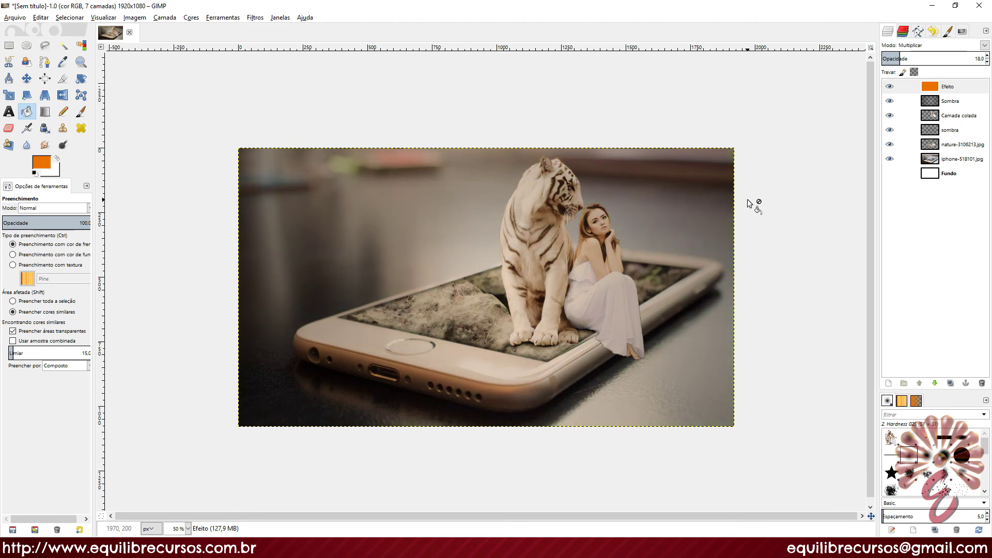
key(Down)
key(Down)
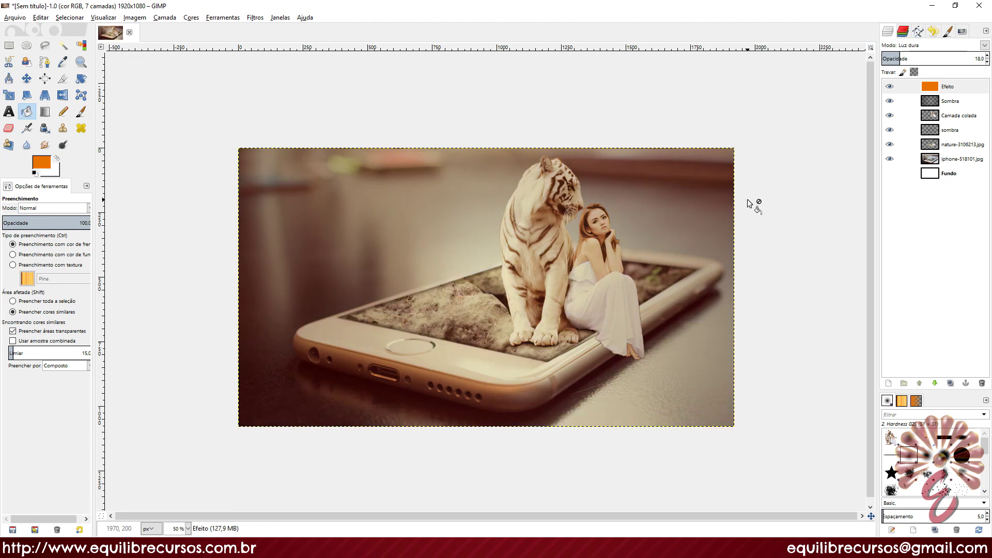
Try further blend modes on the Efeito layer, from Diferença through Extrair grãos, and set it to Dividir.
key(Down)
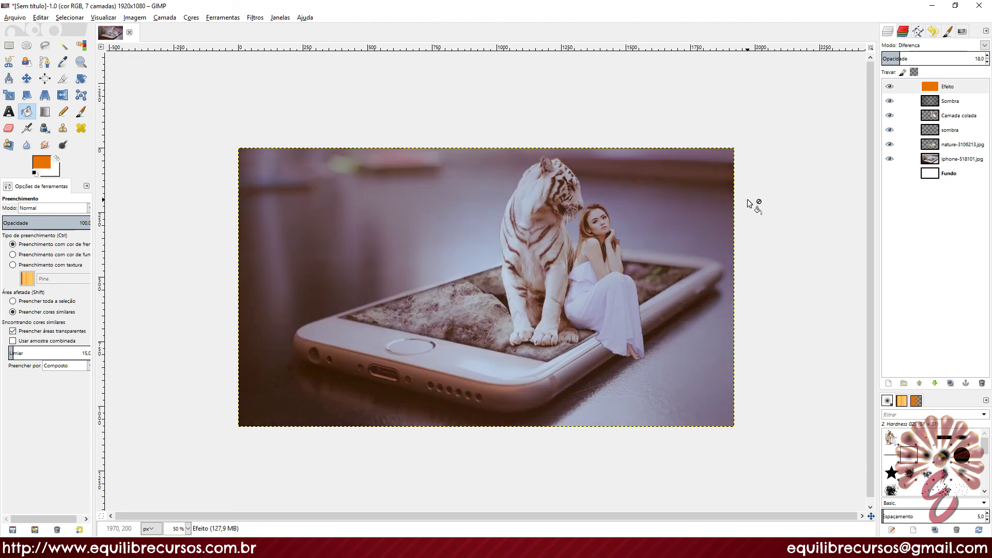
key(Down)
key(Down)
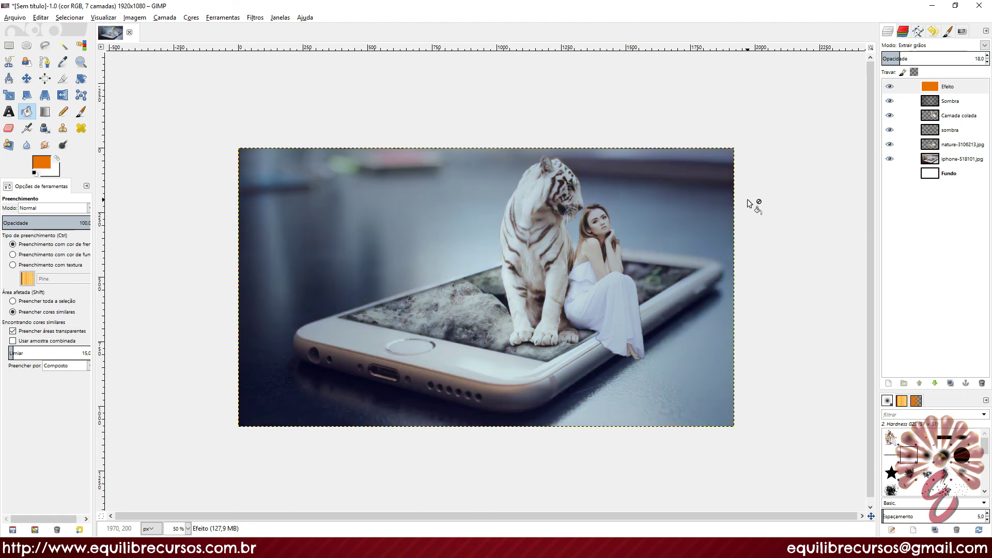
key(Down)
key(Down)
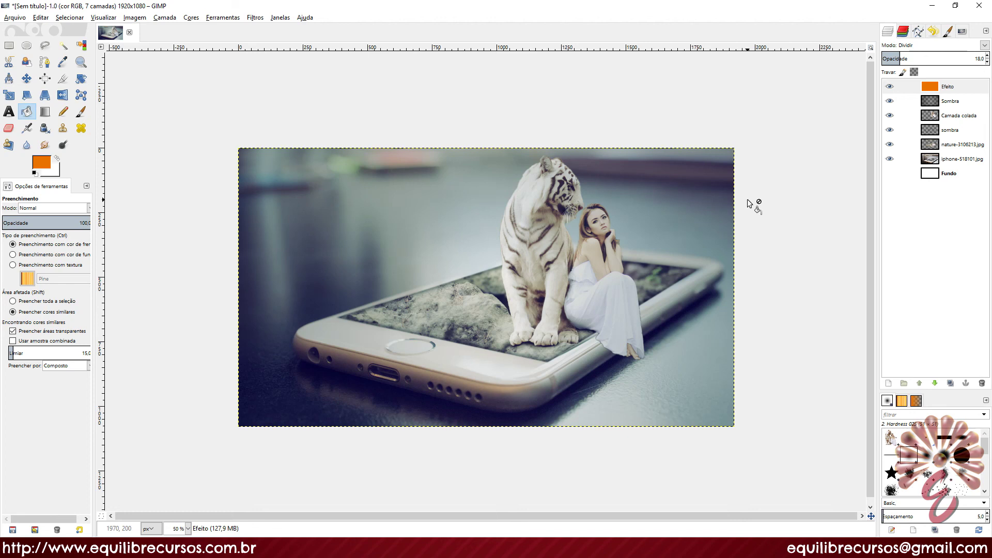
Compare the image with the Efeito layer hidden and shown, and move the layer directly below Sombra.
click(890, 89)
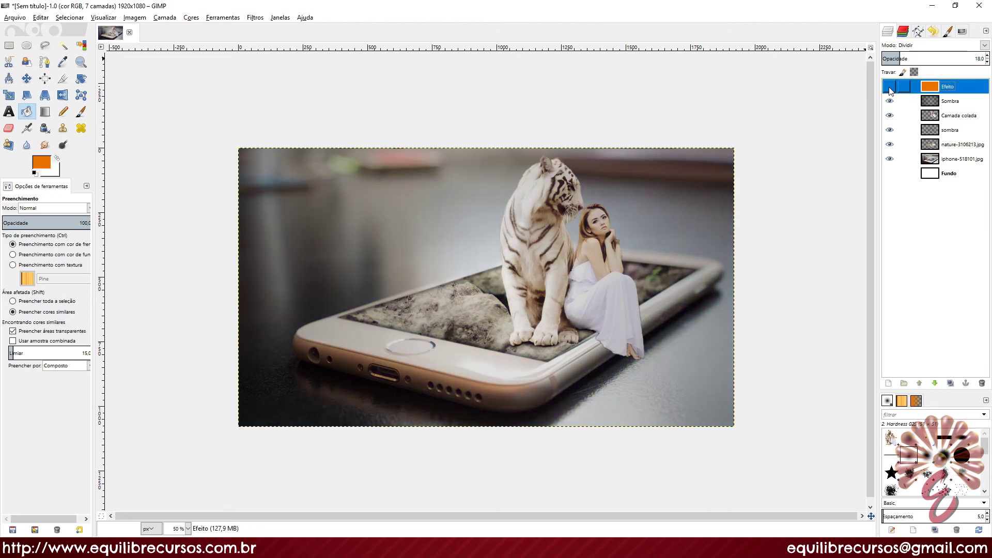
click(890, 89)
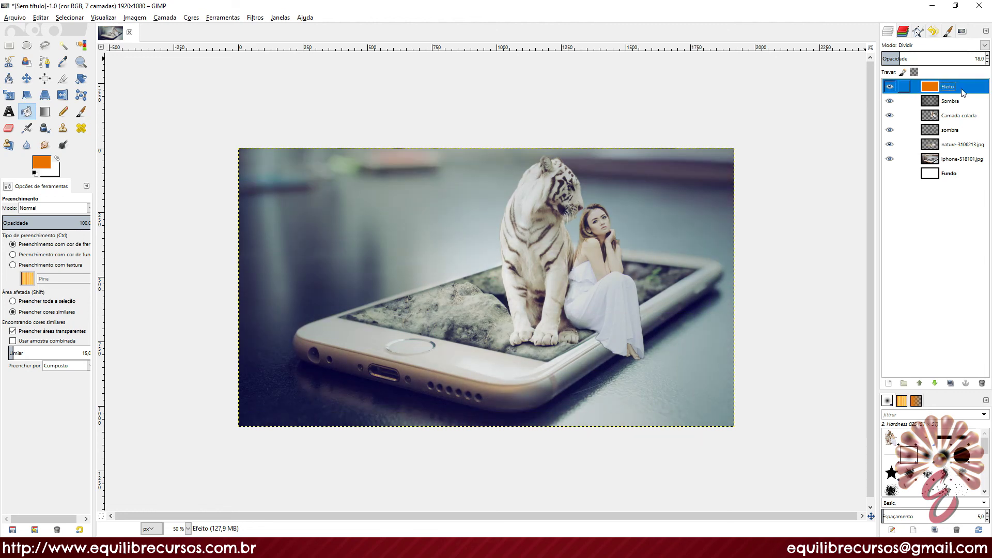
drag(963, 92, 963, 109)
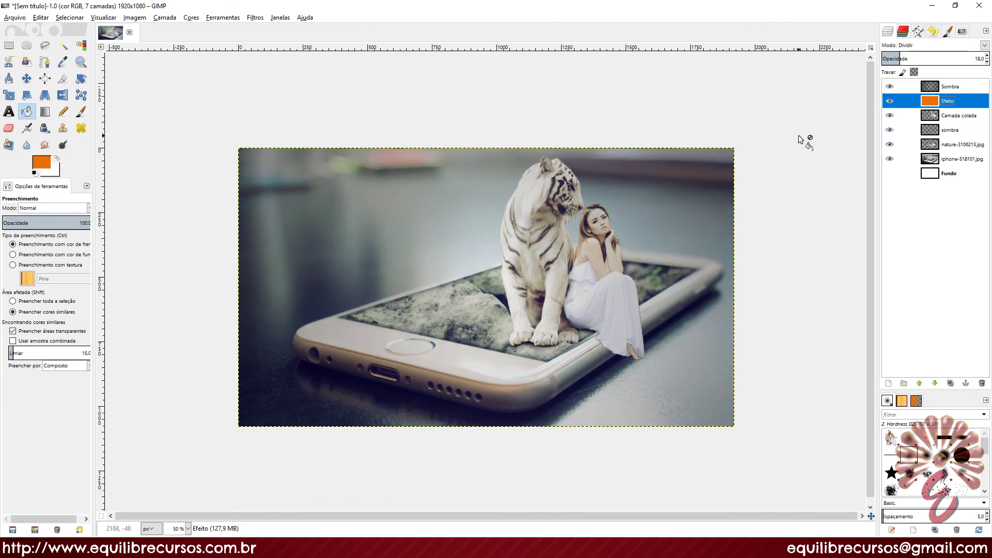
scroll(700, 241, up, 1)
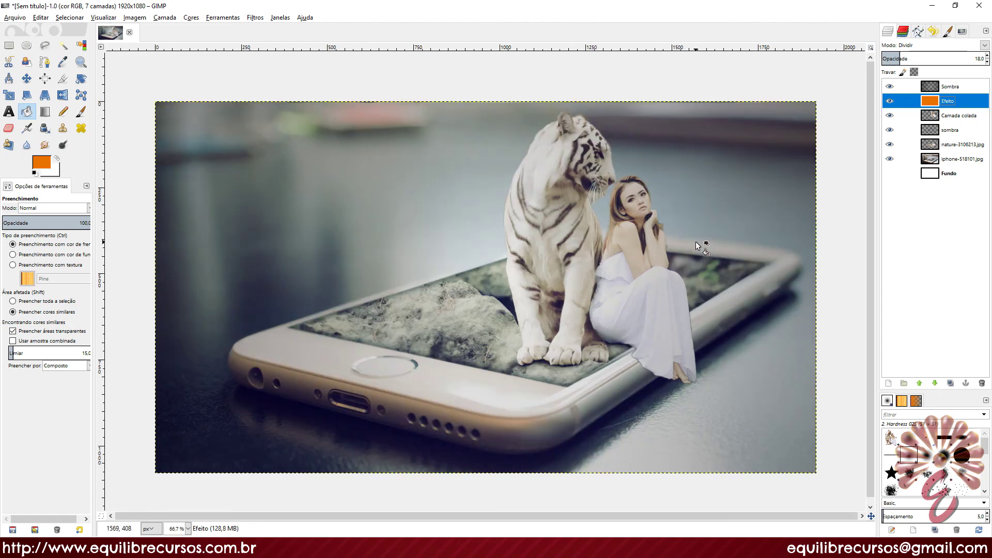